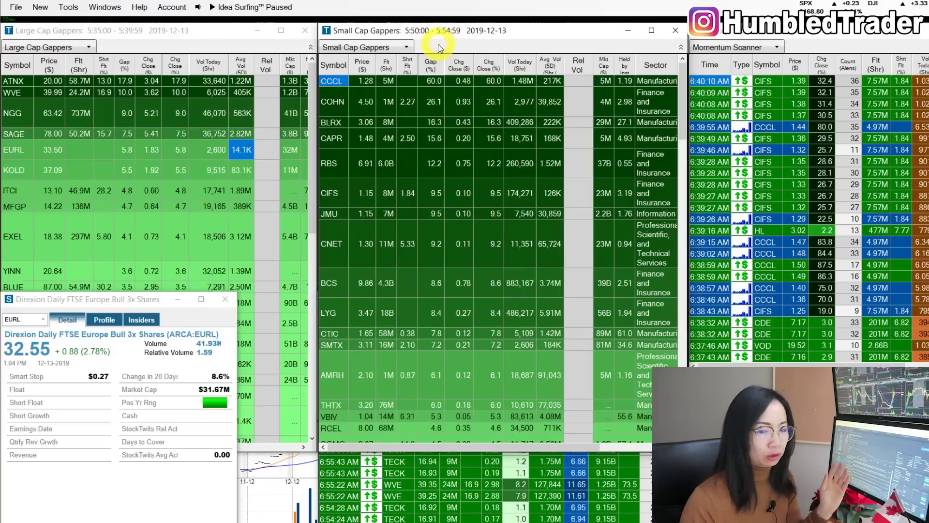
Step: Bring the Large Cap and Small Cap Gappers windows forward, and move Large Cap Gappers aside to expose the Gap Downs window
left_click(117, 31)
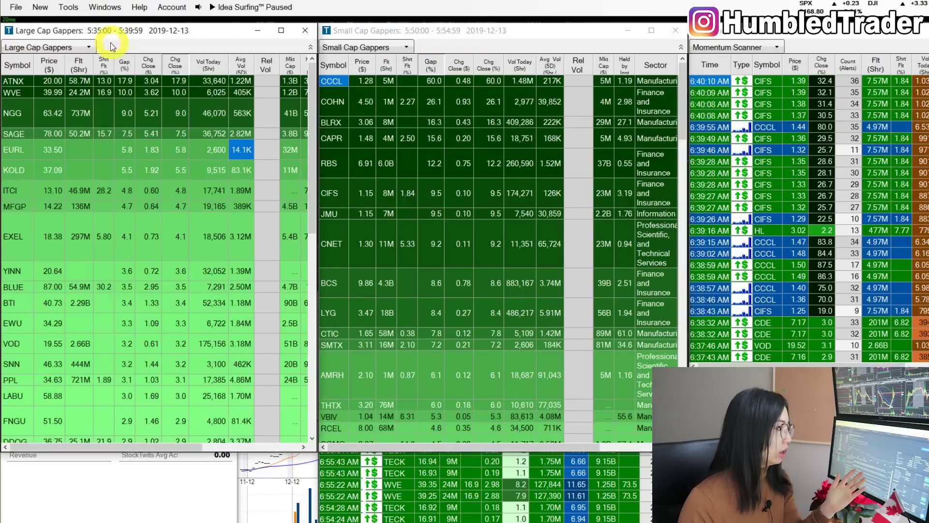
left_click(483, 32)
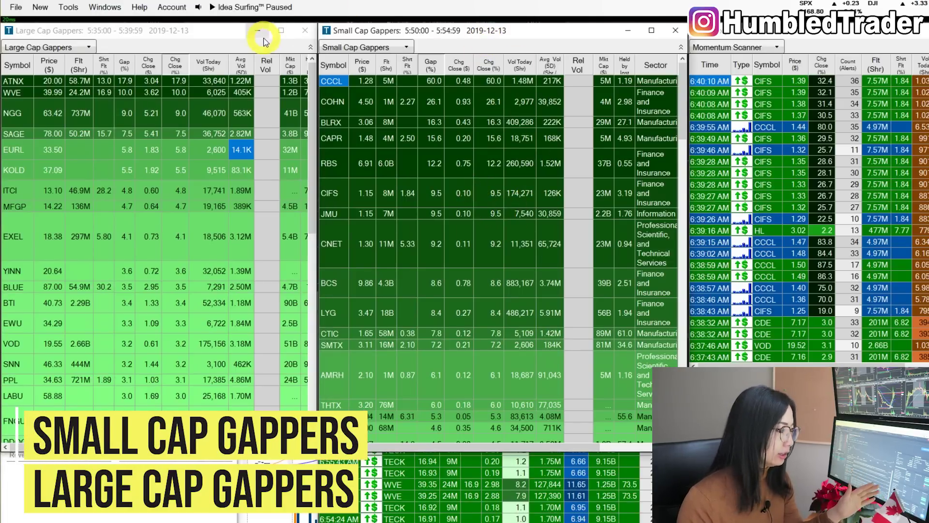
left_click_drag(226, 26, 378, 24)
left_click(141, 31)
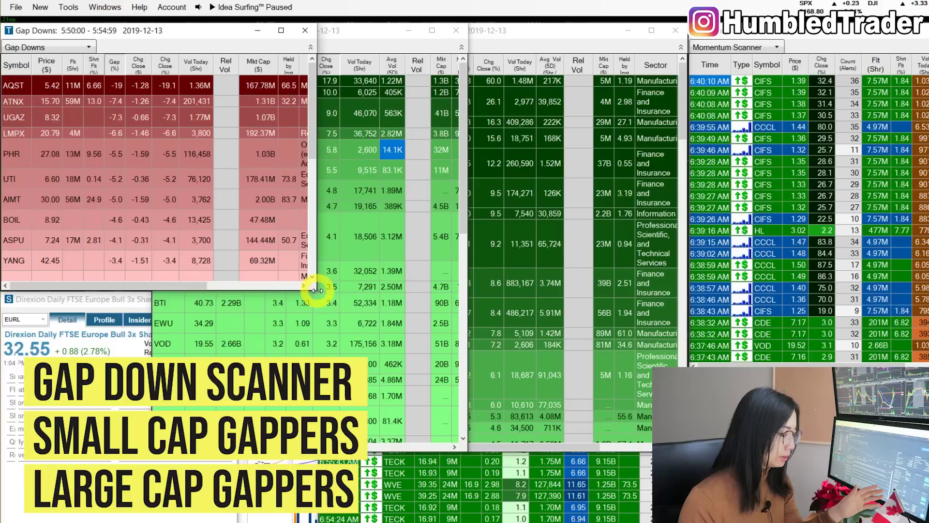
Step: Enlarge the Gap Downs window to show its Sector and Company Name columns, and extend the Low Float MOMO window upward
left_click_drag(316, 290, 467, 401)
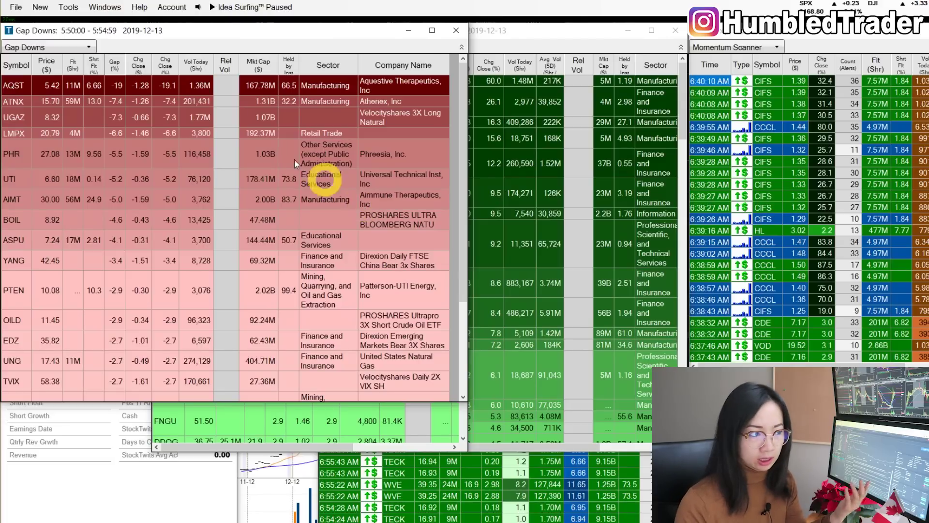
left_click(605, 473)
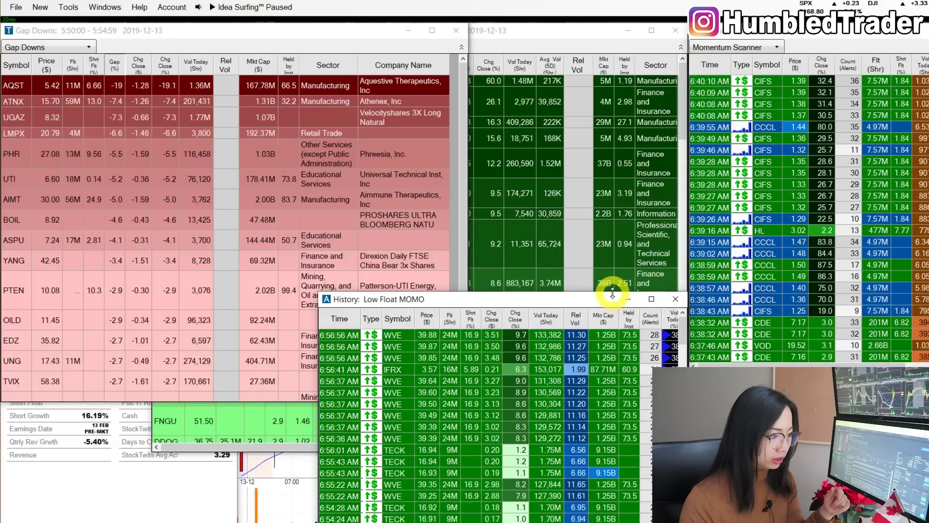
left_click_drag(612, 293, 612, 77)
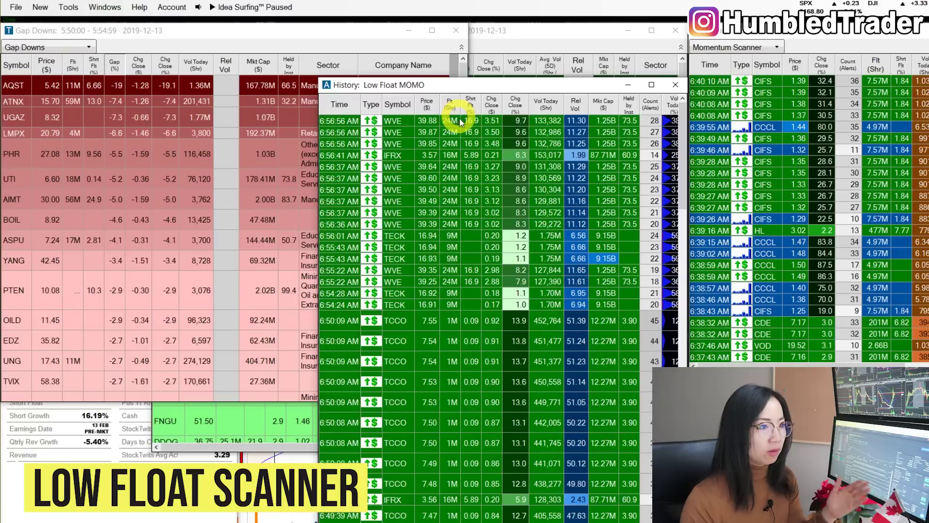
Step: Load CIFS and CCCL from the Momentum Scanner to view their stock details and daily charts
left_click(909, 103)
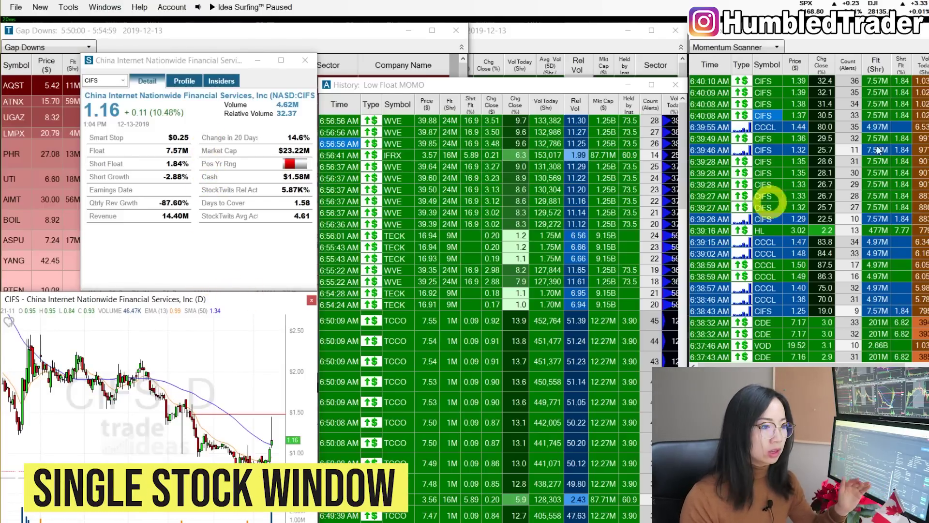
left_click(772, 103)
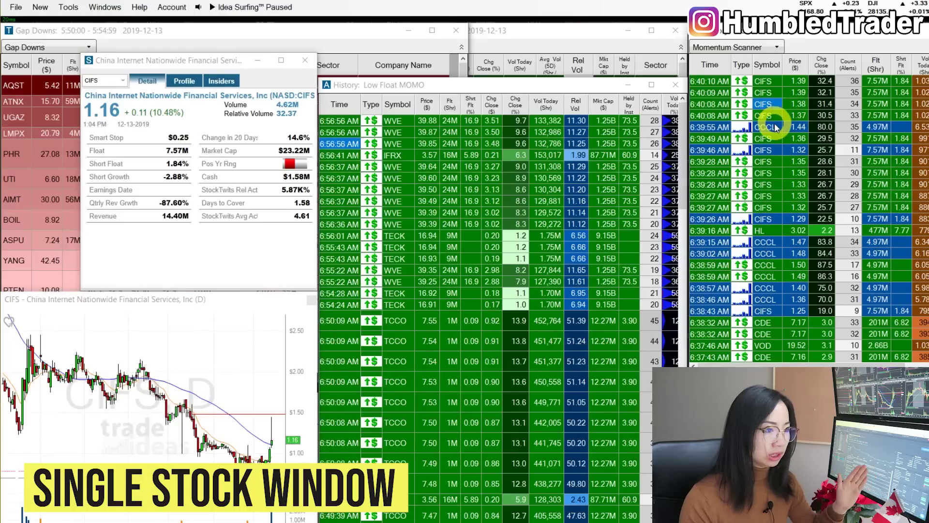
left_click(774, 127)
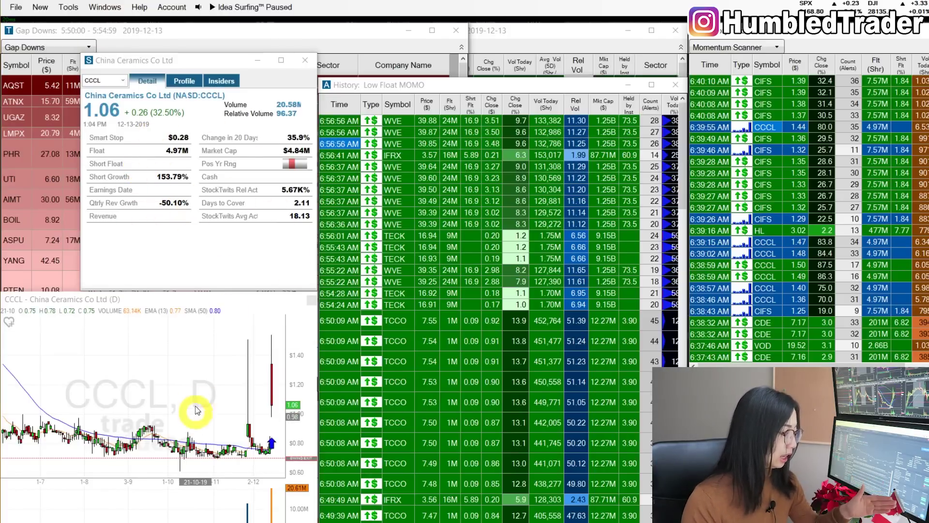
scroll(210, 417, "up", 5)
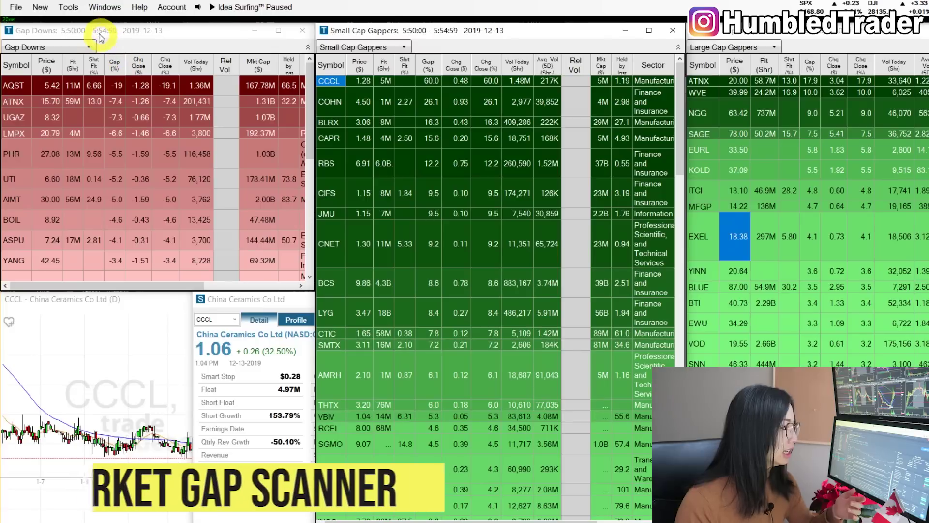
Step: Create a new top list window, choosing the Up Gappers strategy from the Gaps group
left_click(40, 8)
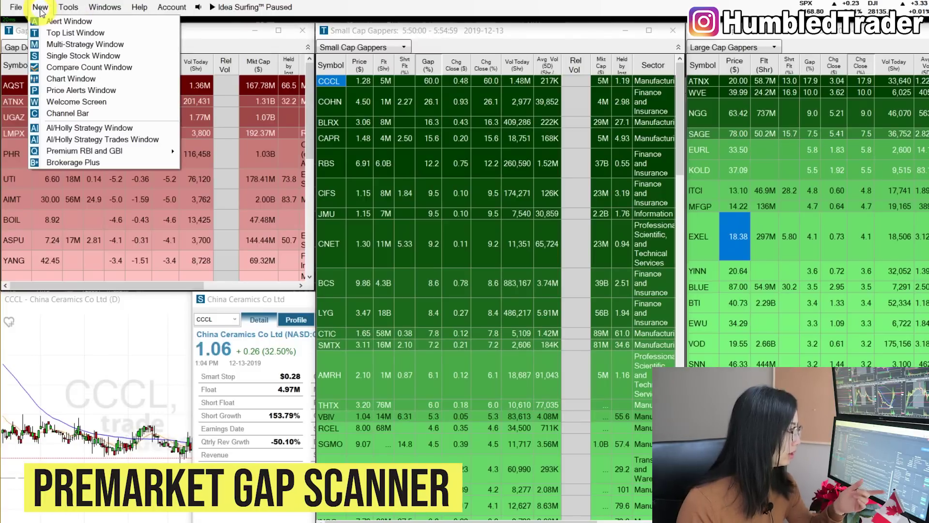
left_click(73, 33)
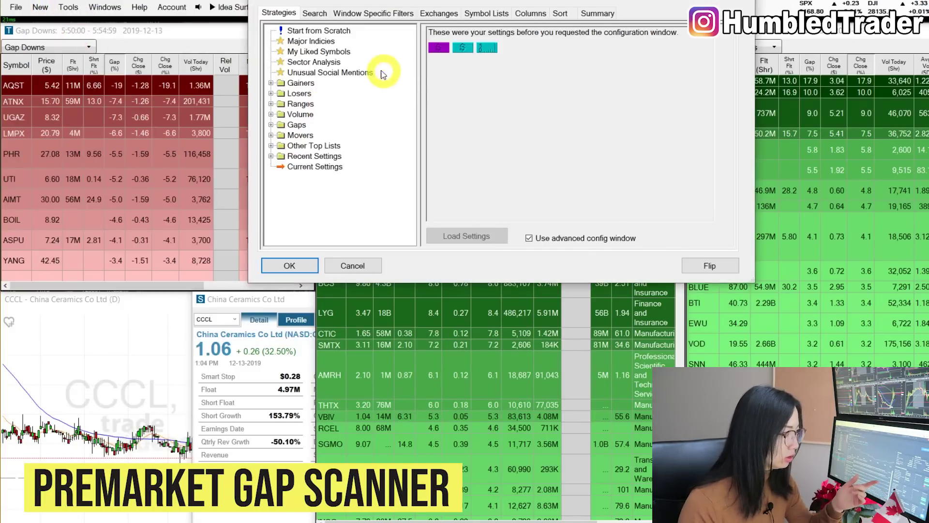
left_click(271, 125)
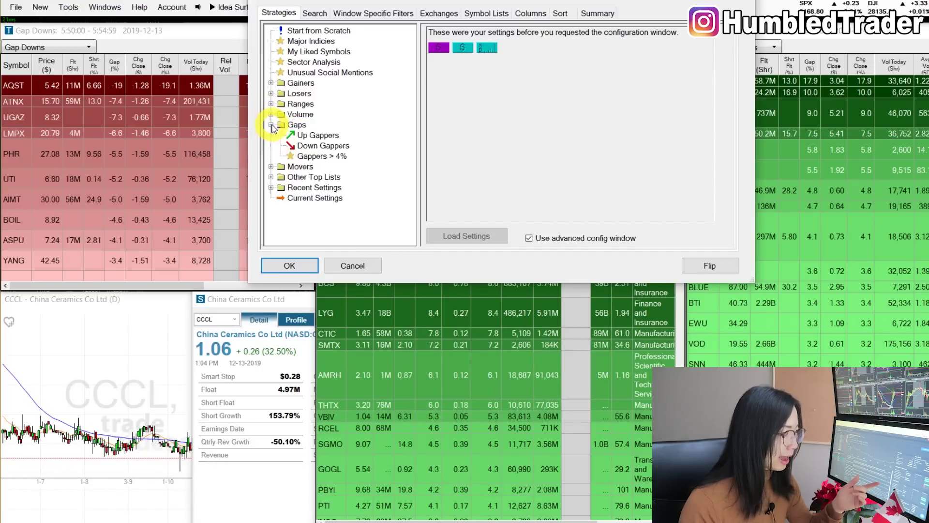
left_click(319, 137)
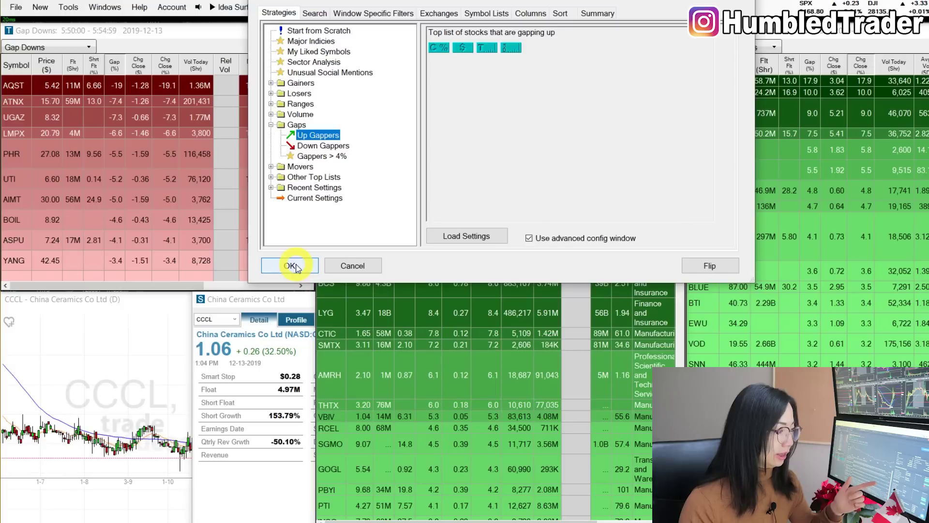
left_click(293, 266)
Step: Place the new Volume Leaders window over the Gap Downs and Small Cap Gappers windows and enlarge it
left_click_drag(165, 35, 373, 48)
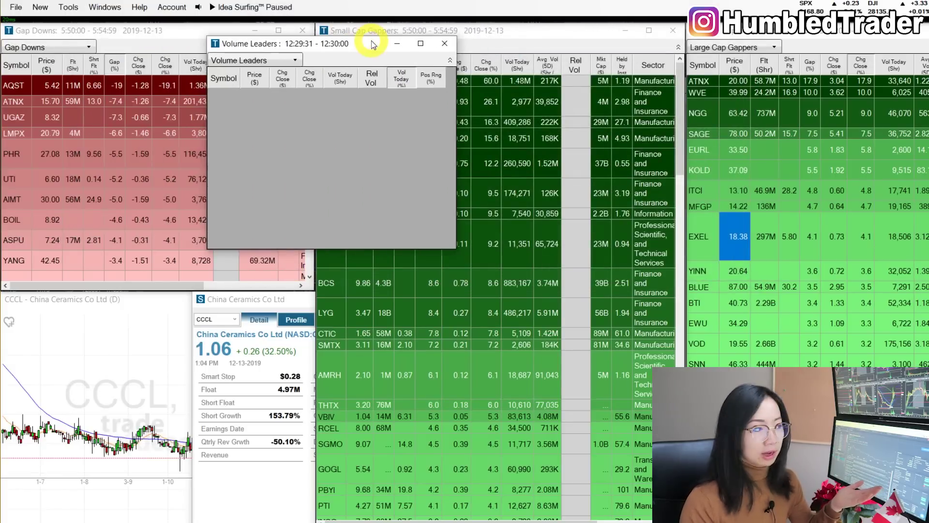
left_click_drag(461, 250, 572, 469)
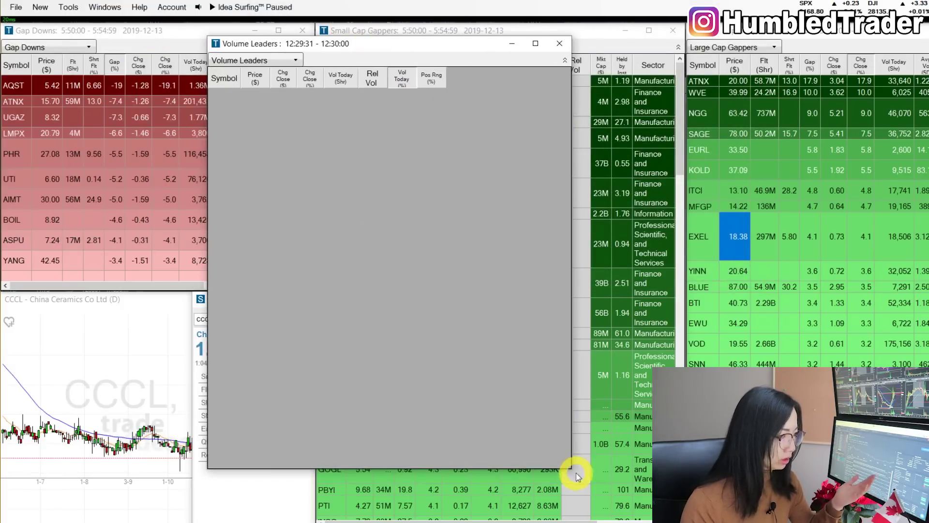
left_click_drag(452, 45, 438, 38)
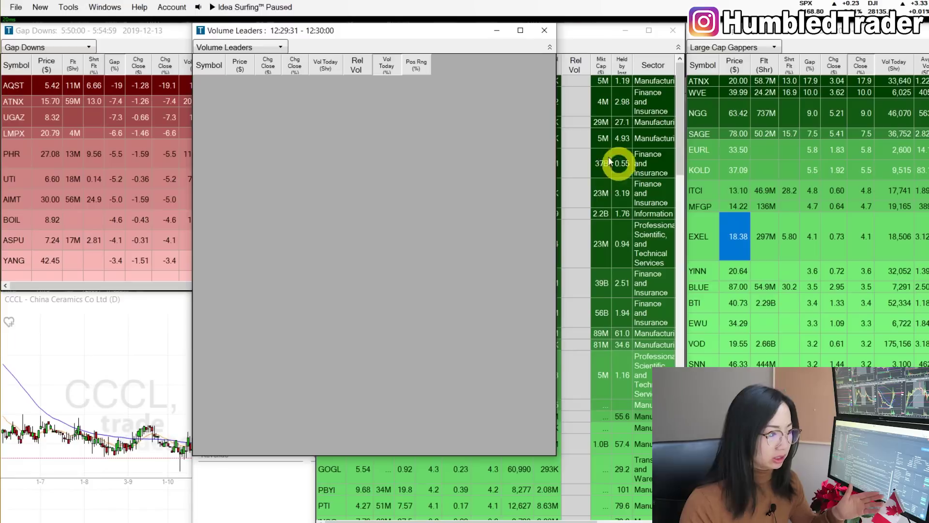
Step: Set the Volume Leaders window's time frame to the historical date 12/13/2019 at 5:40 AM
right_click(348, 145)
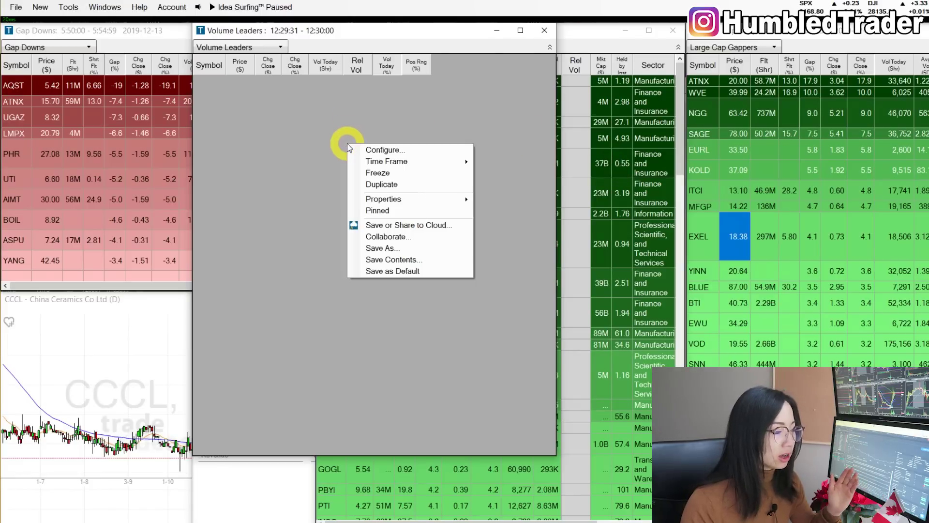
right_click(300, 122)
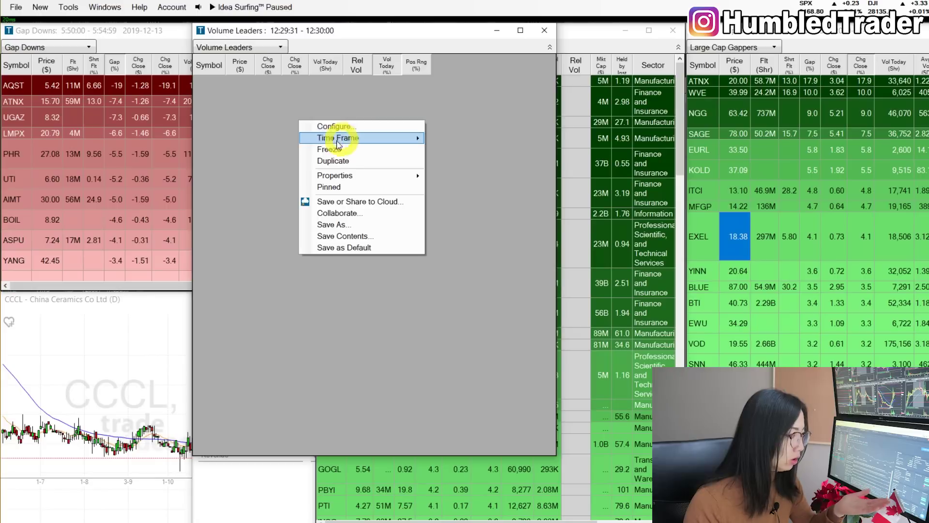
mouse_move(360, 140)
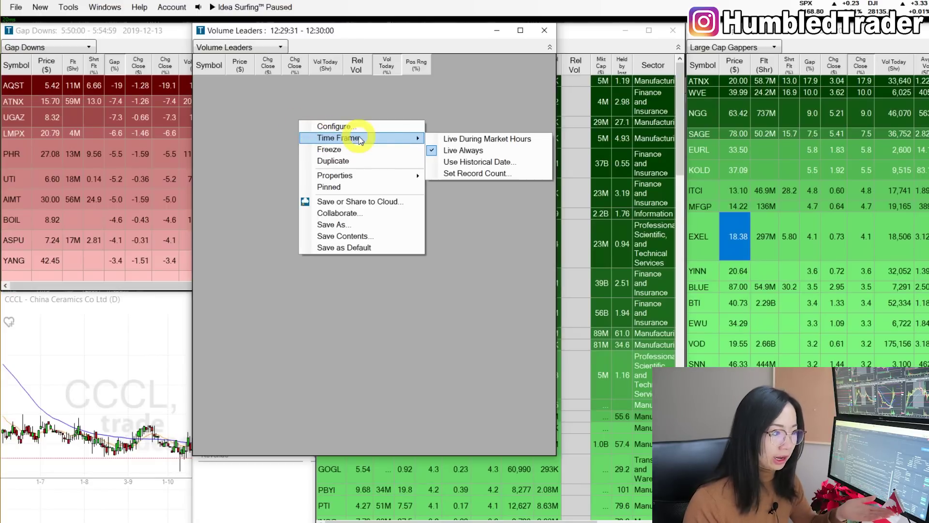
left_click(474, 163)
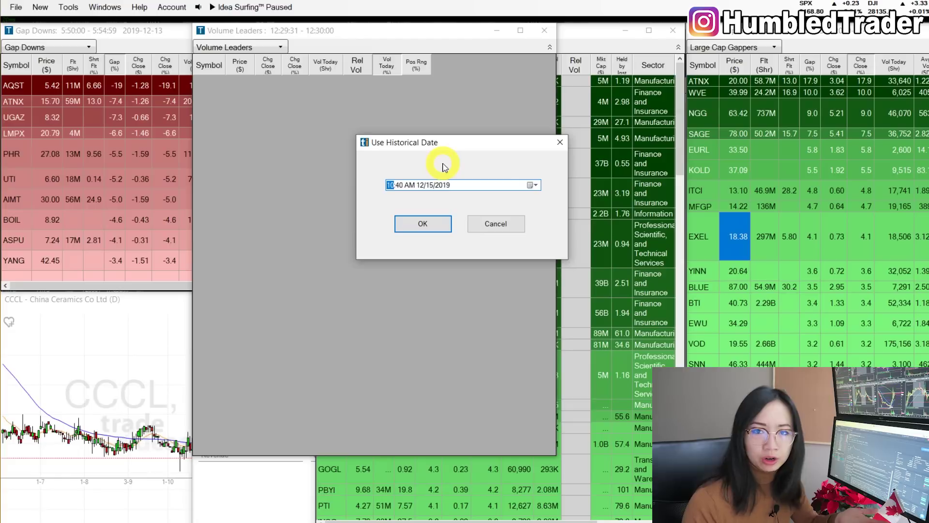
left_click(527, 185)
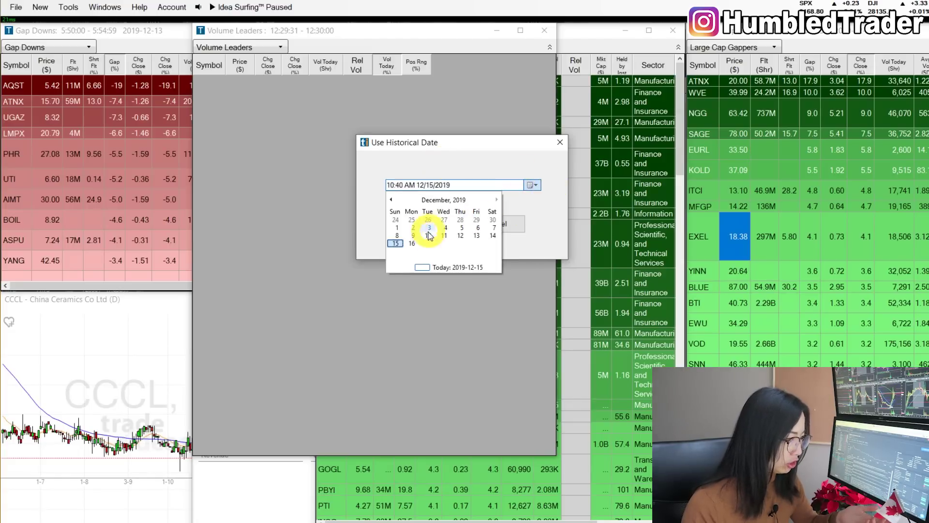
left_click(477, 238)
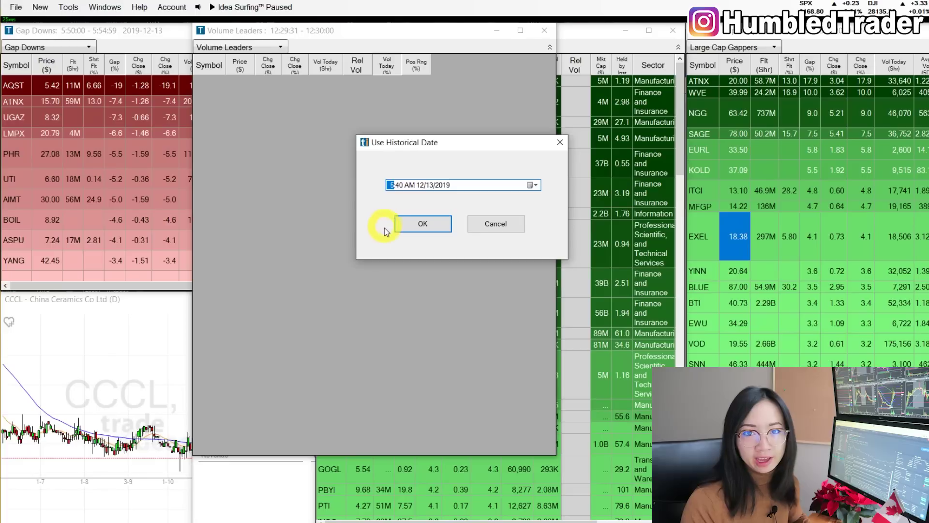
left_click(407, 224)
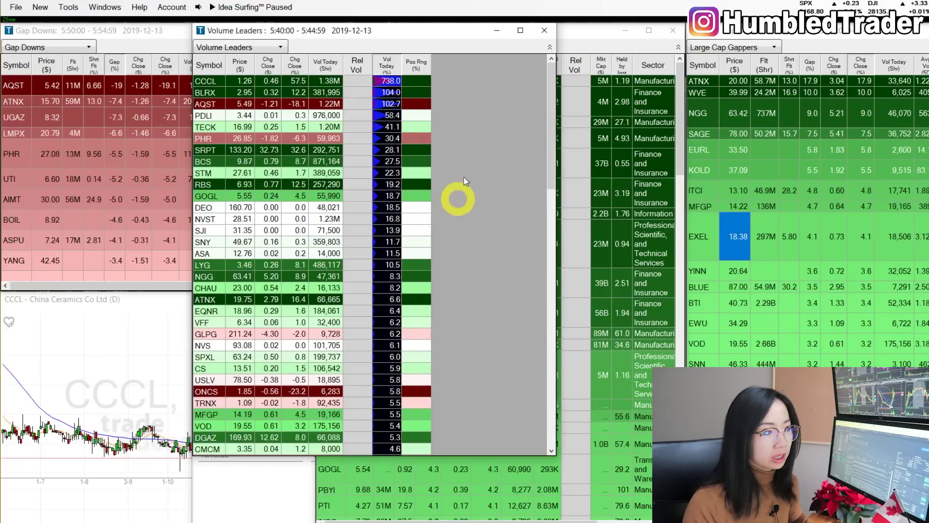
Step: Narrow the Volume Leaders window and place it beside the Small Cap Gappers window without overlapping it
left_click_drag(406, 38, 388, 37)
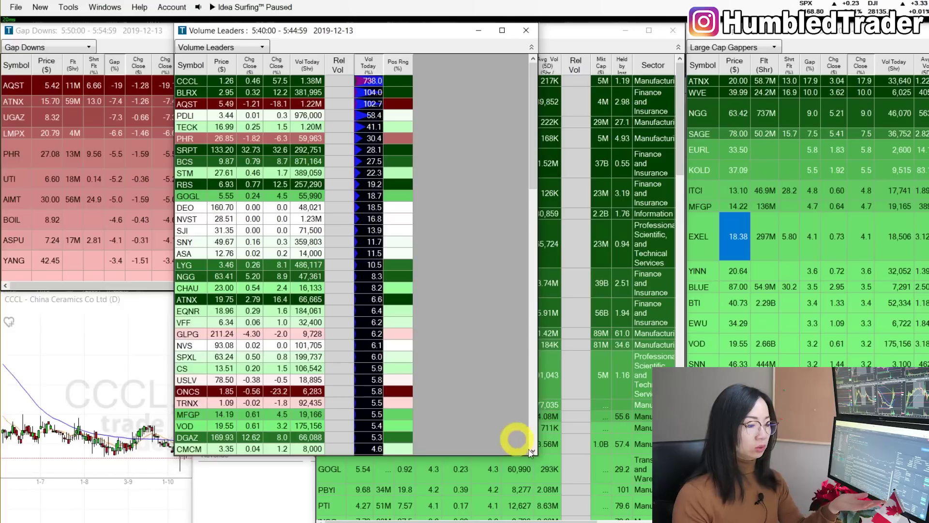
left_click_drag(536, 450, 386, 454)
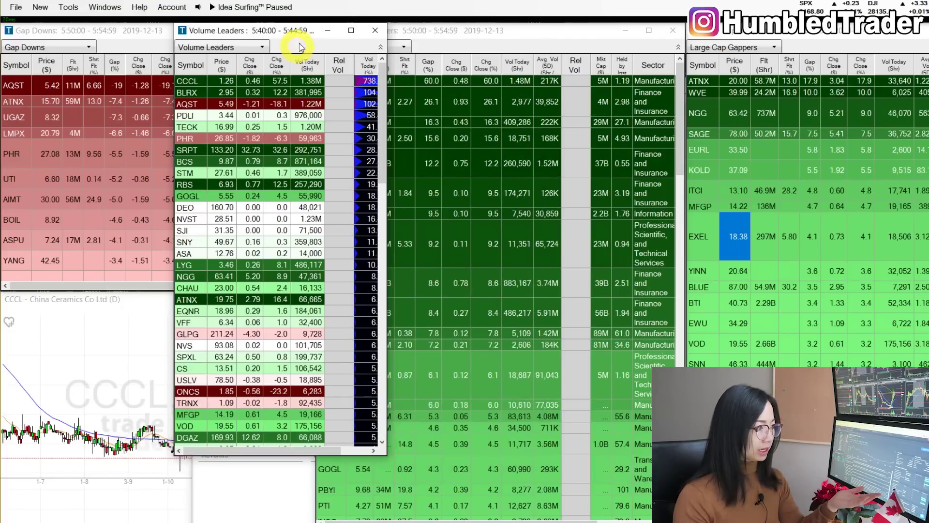
left_click_drag(300, 30, 253, 50)
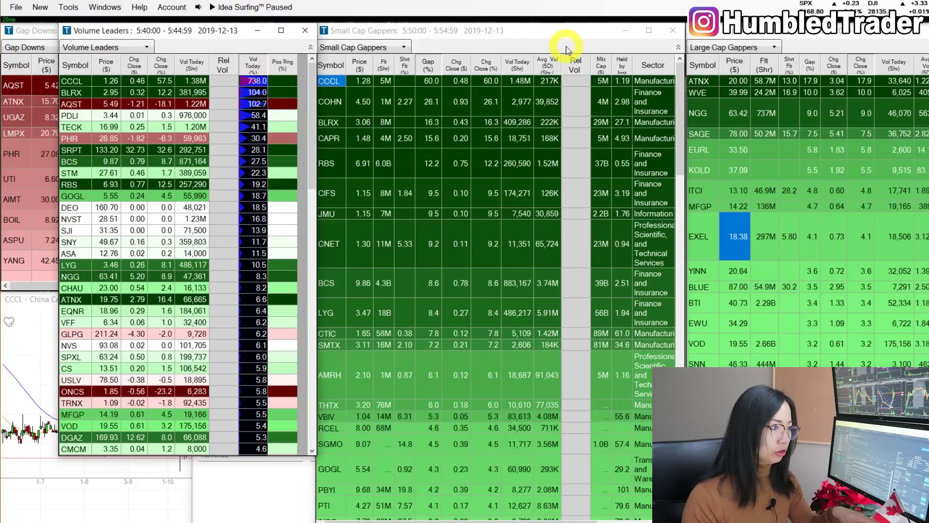
Step: Open the Small Cap Gappers configuration and view its selected columns
right_click(549, 113)
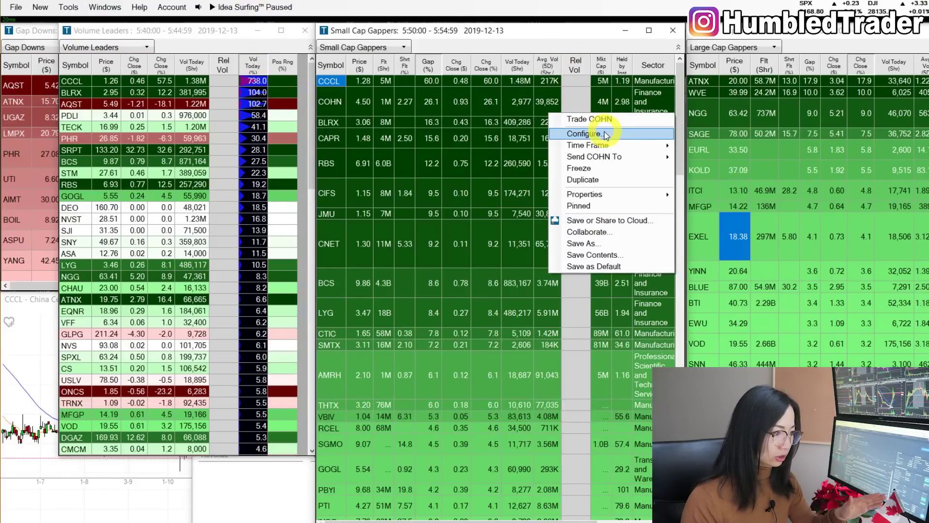
left_click(605, 135)
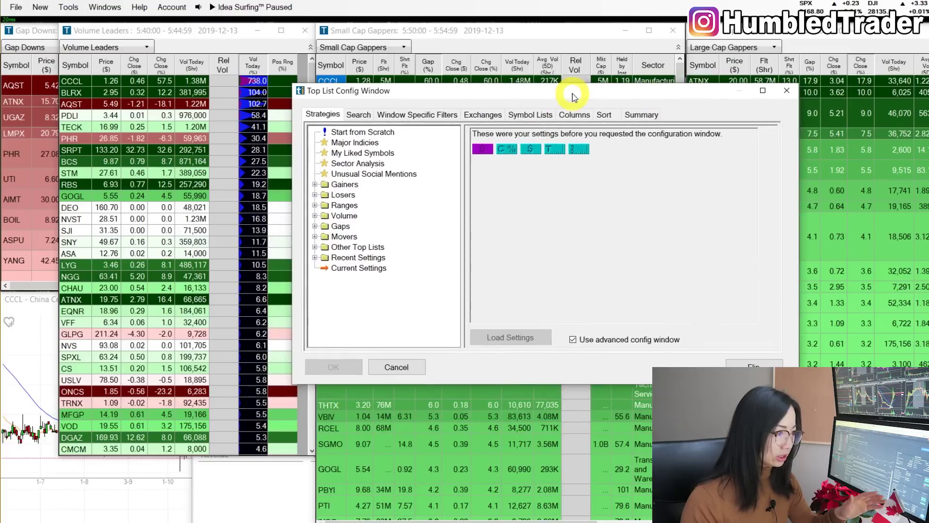
left_click(575, 115)
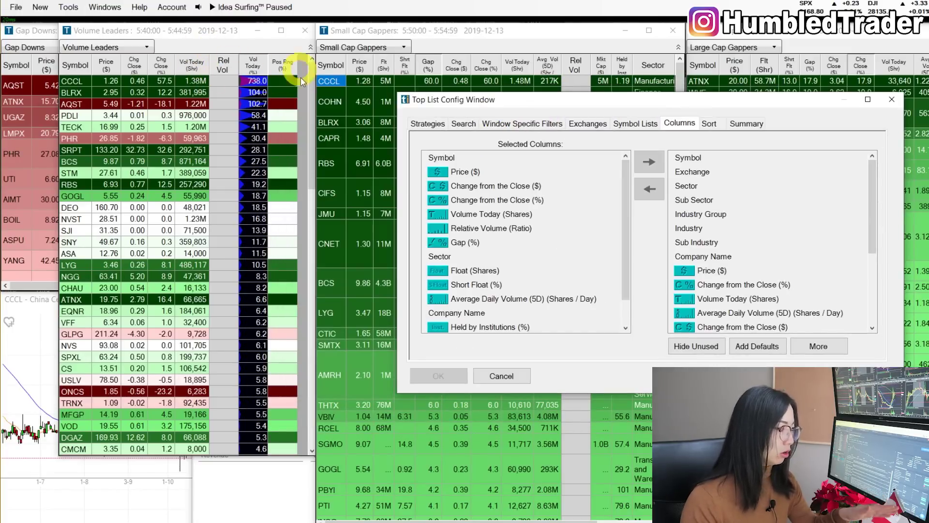
Step: Search all filters for "float" and add Float (Shares) to the Small Cap Gappers window's specific filters
left_click(466, 127)
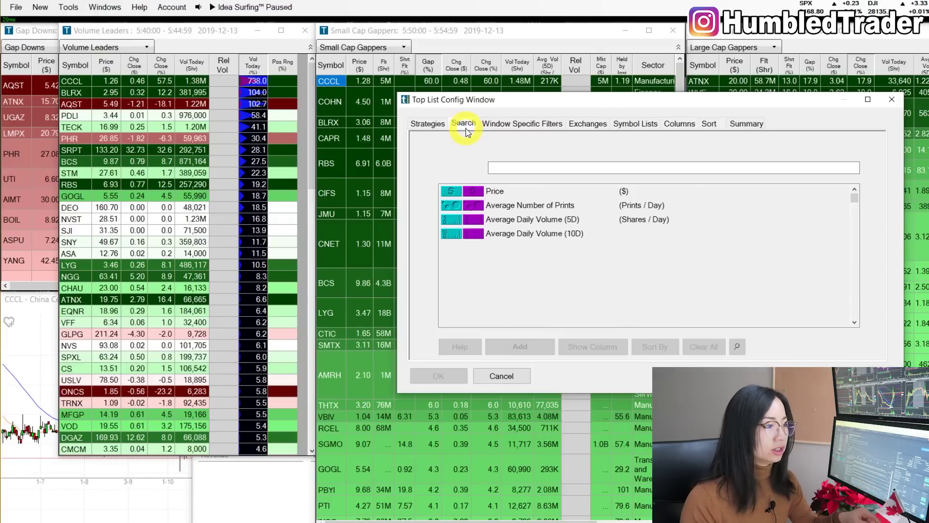
left_click(511, 167)
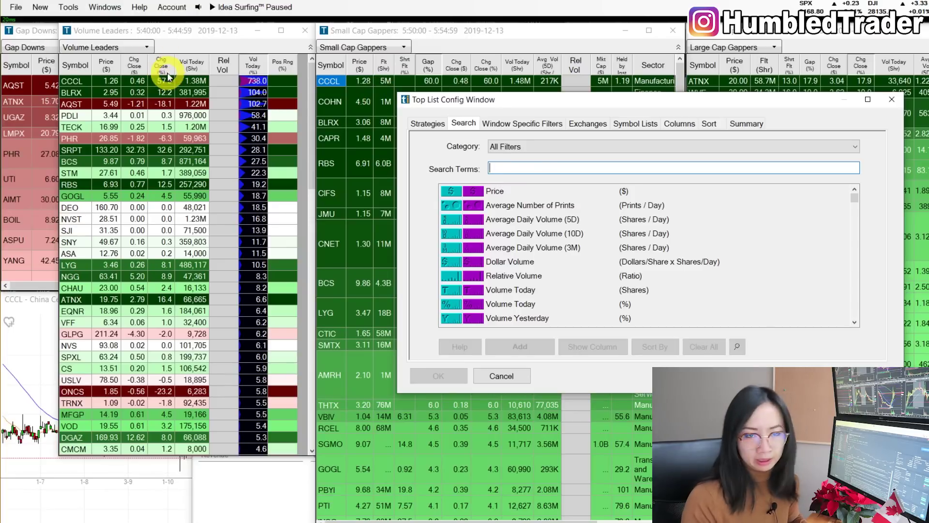
type("floaat")
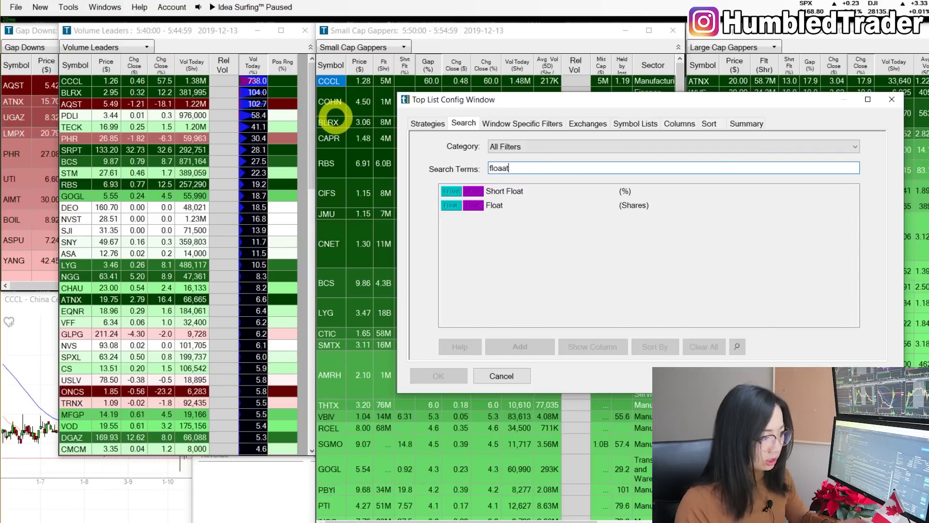
key("BackSpace")
key("BackSpace")
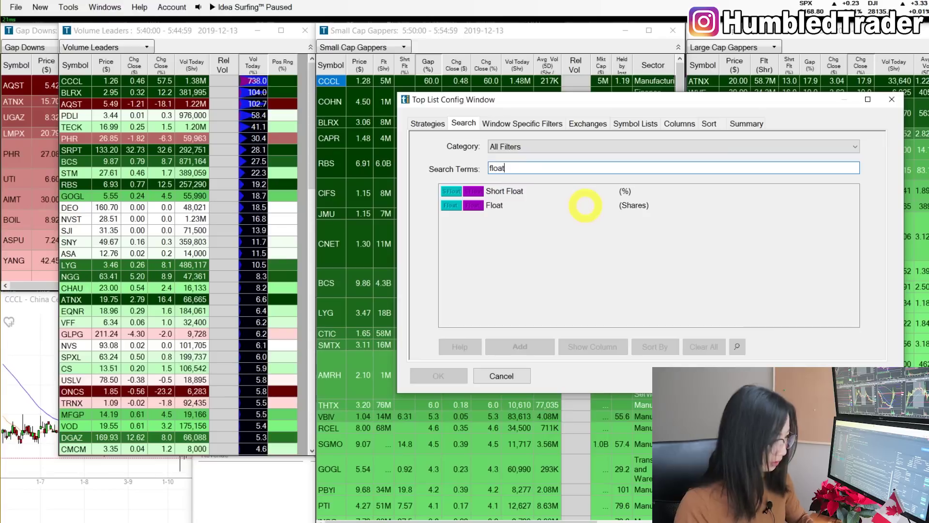
left_click(537, 205)
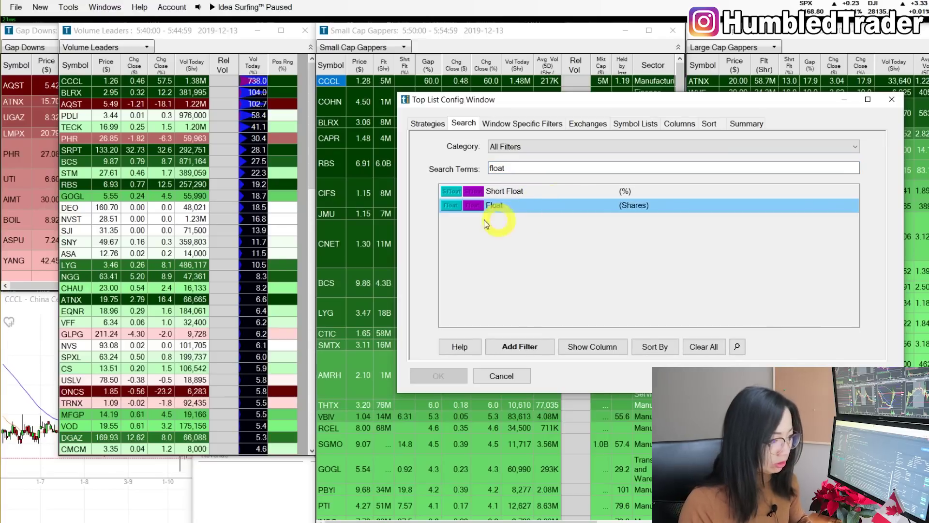
left_click(533, 349)
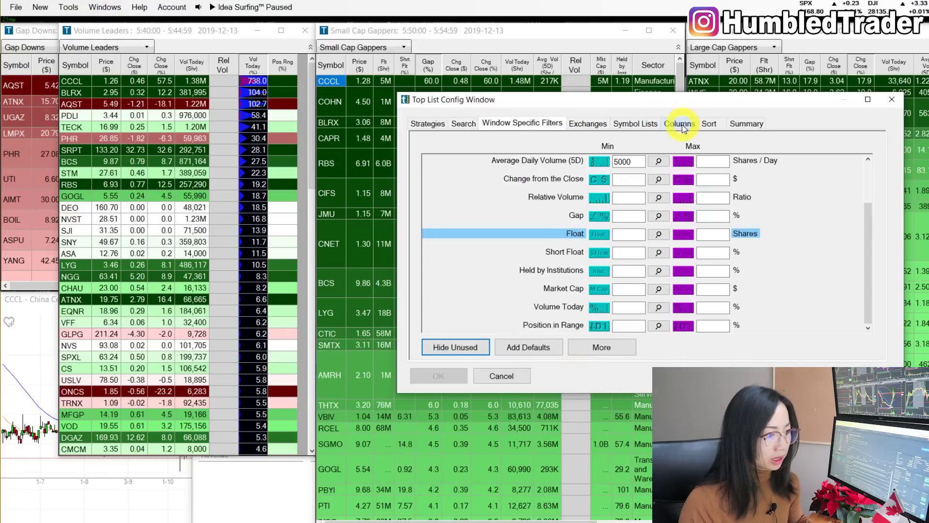
Step: Add Float (Shares) from the available columns to the Small Cap Gappers window's selected columns
left_click(680, 124)
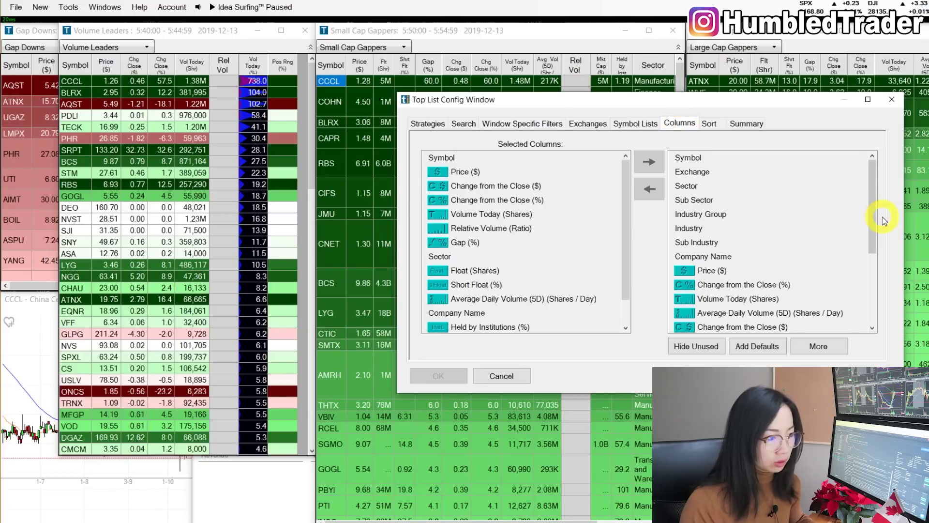
scroll(705, 207, "down", 3)
left_click(705, 285)
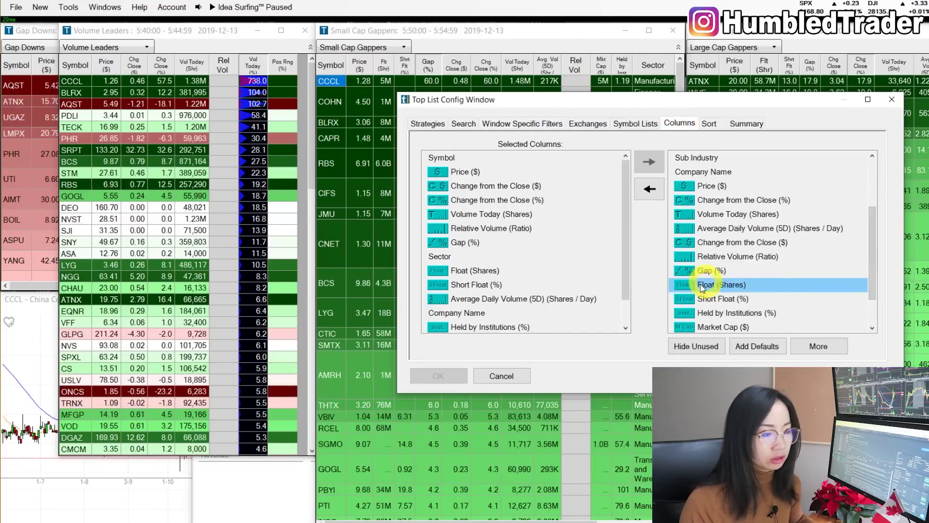
left_click(654, 185)
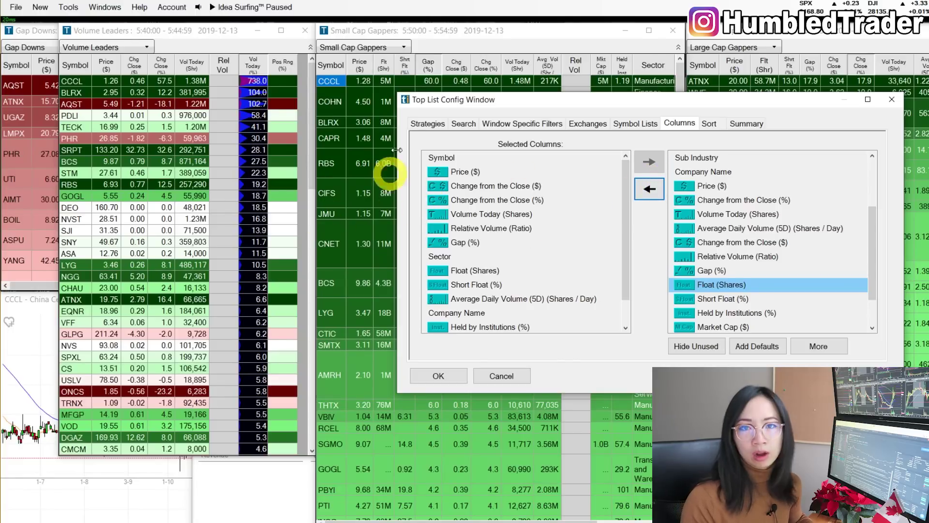
Step: Examine the selected columns of Small Cap Gappers against its results, including volume today, float, short float and institutional holdings
scroll(538, 118, "down", 1)
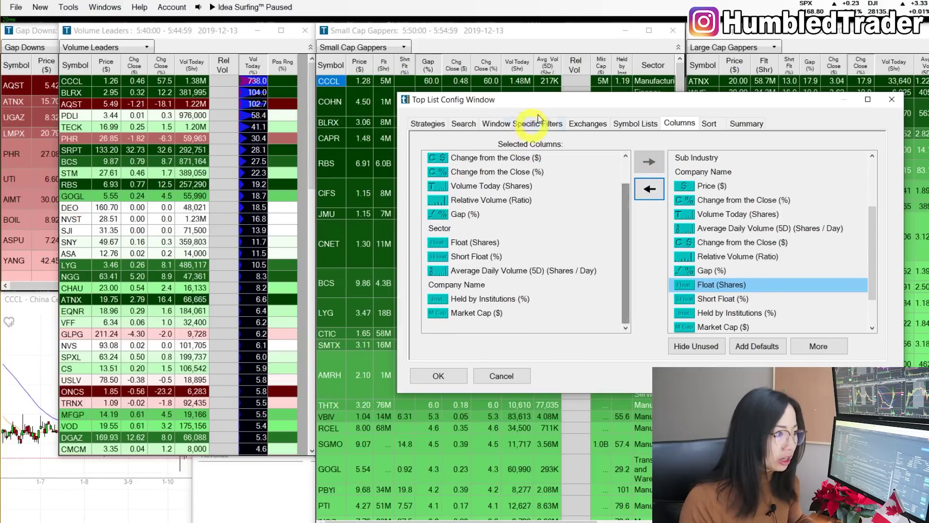
left_click_drag(498, 100, 698, 125)
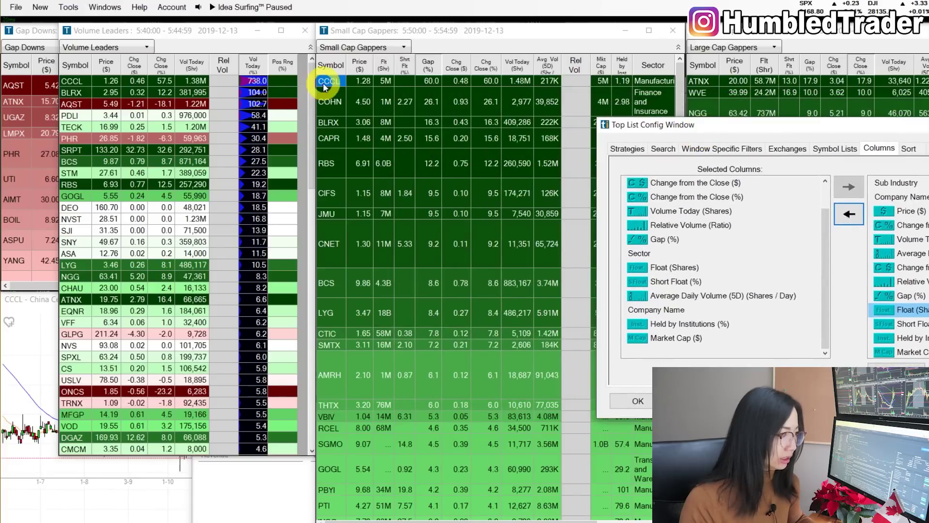
scroll(675, 197, "up", 1)
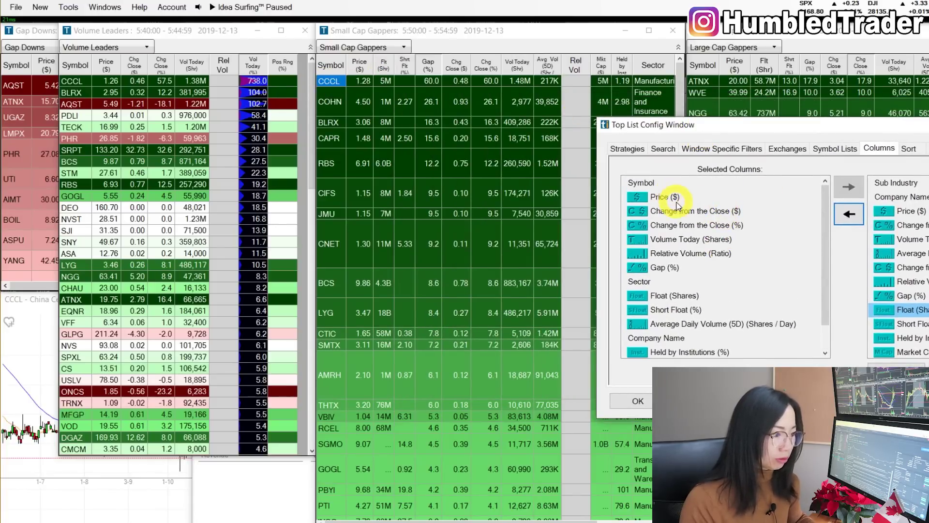
left_click(691, 239)
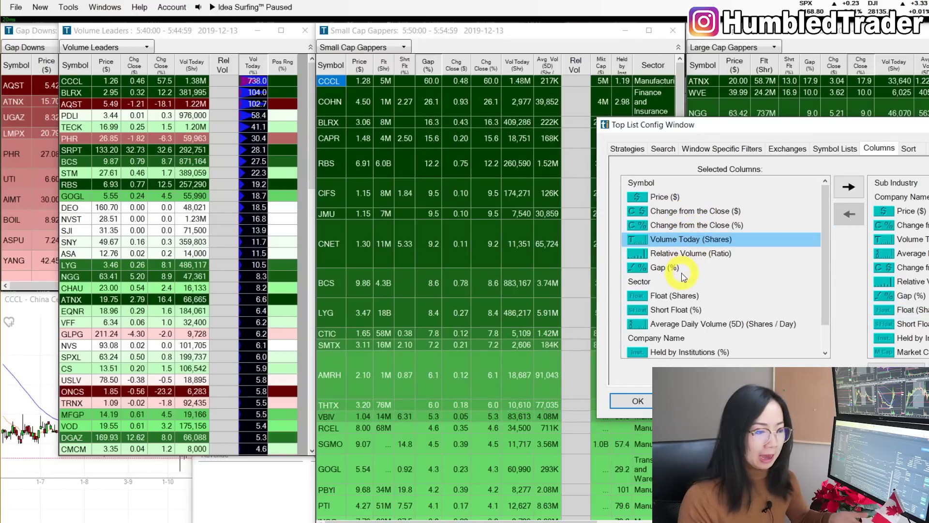
left_click(684, 295)
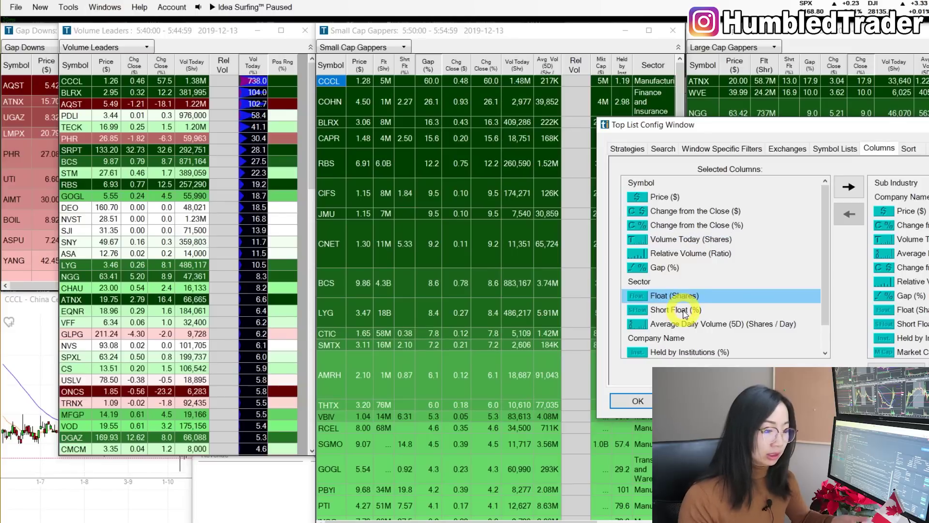
left_click(686, 311)
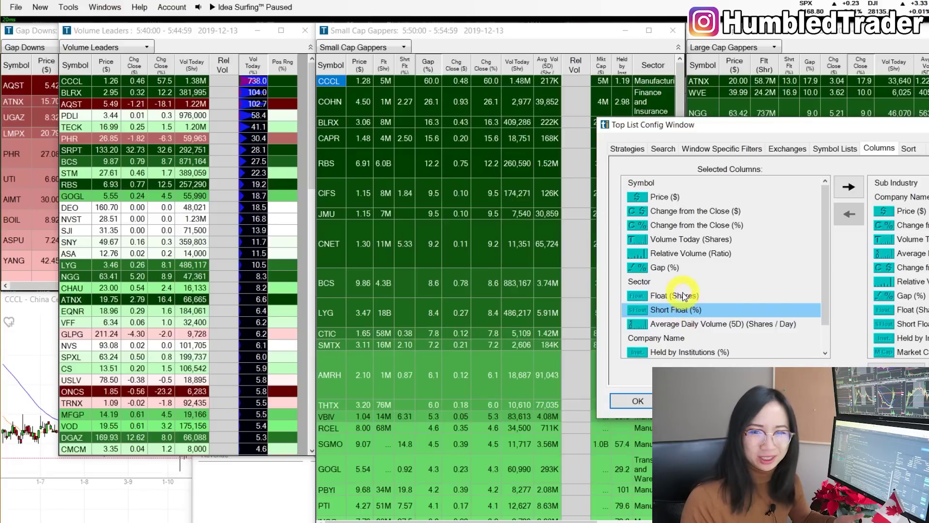
scroll(684, 297, "down", 1)
left_click(684, 324)
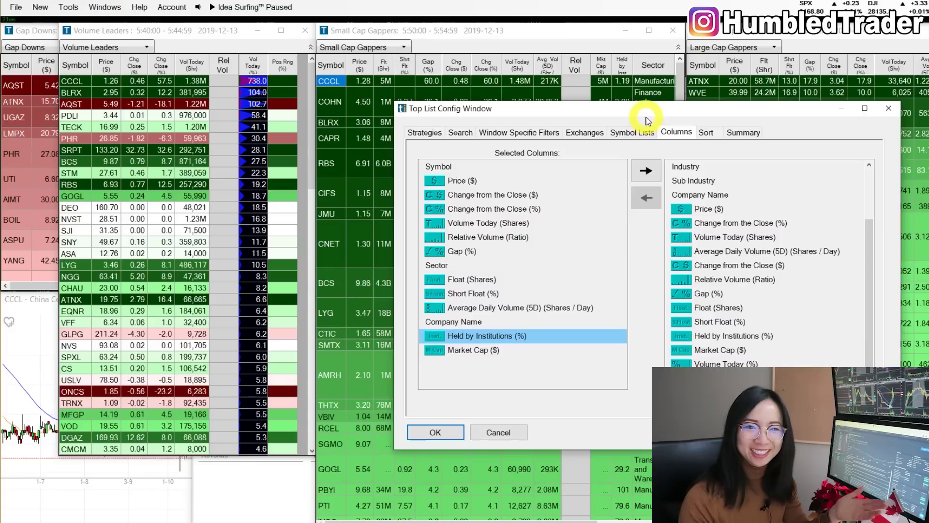
Step: Limit the Small Cap Gappers price filter to a minimum of $1 and a maximum of $10
left_click(512, 130)
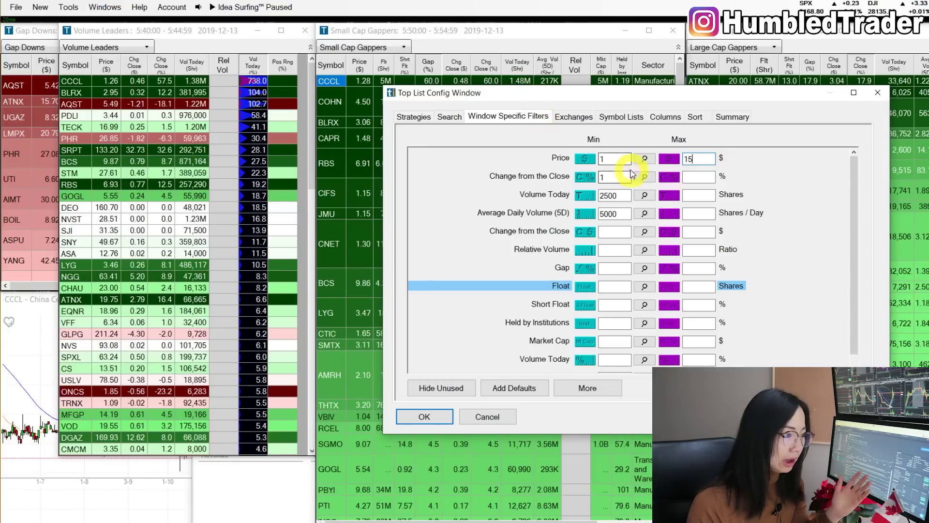
double_click(614, 157)
left_click(699, 159)
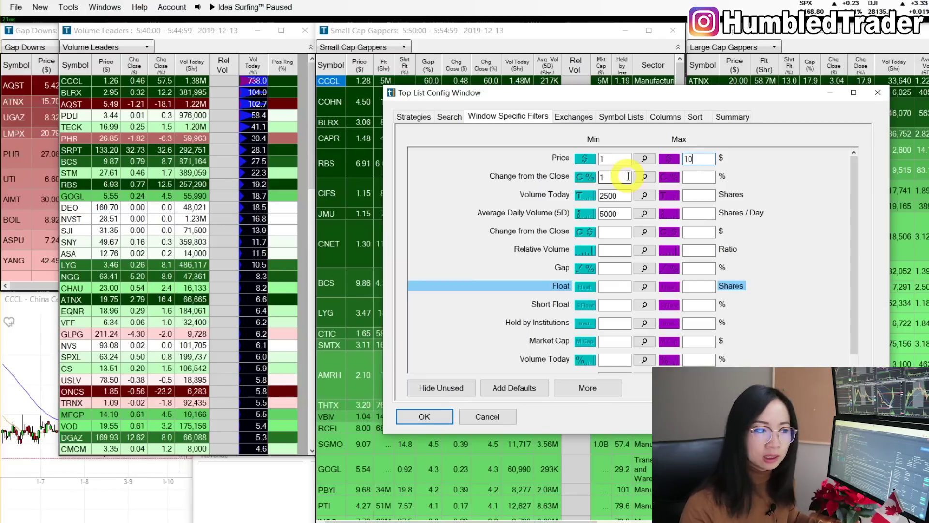
Step: Set the minimum Average Daily Volume (5D) to 100000 shares per day and apply the Small Cap Gappers configuration
double_click(602, 177)
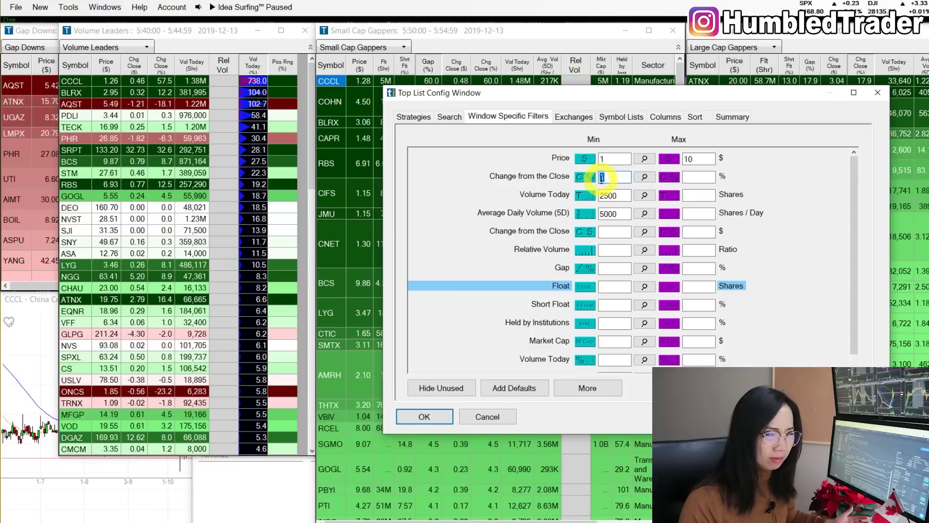
left_click(611, 196)
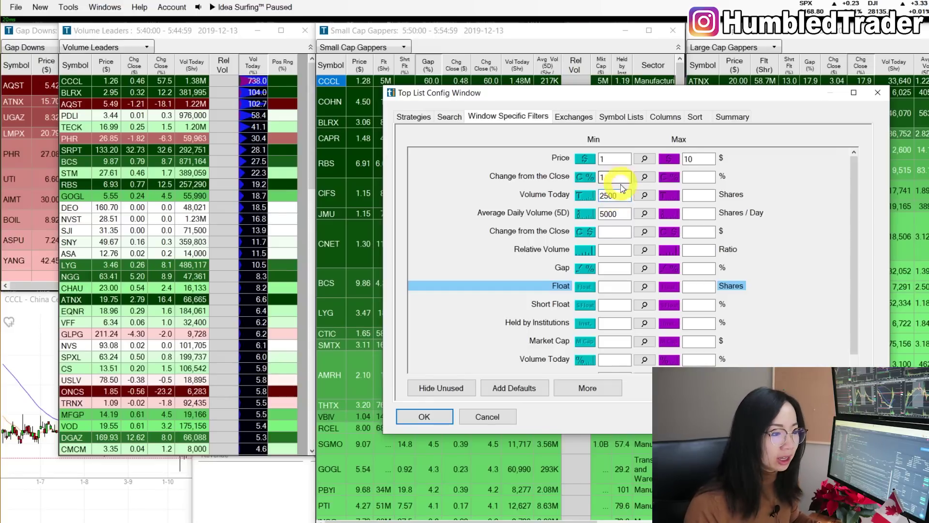
double_click(600, 196)
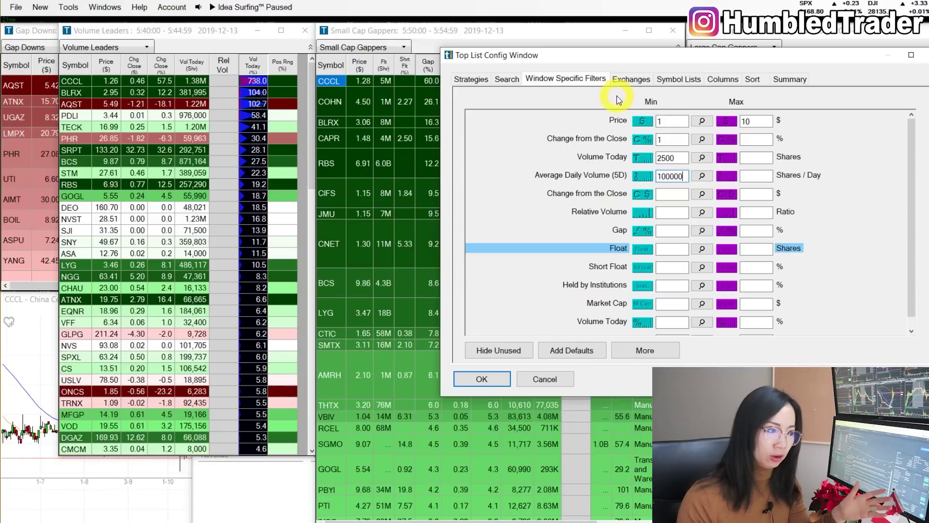
left_click(676, 159)
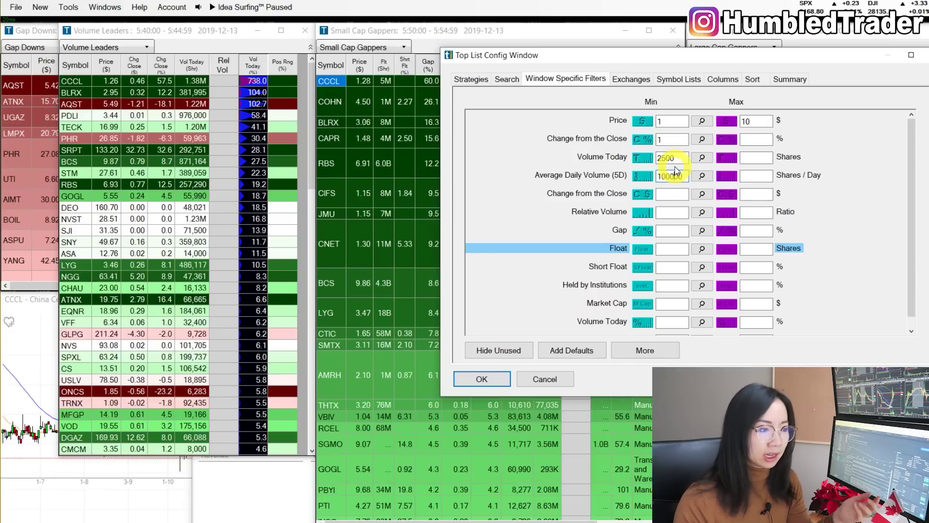
left_click(676, 170)
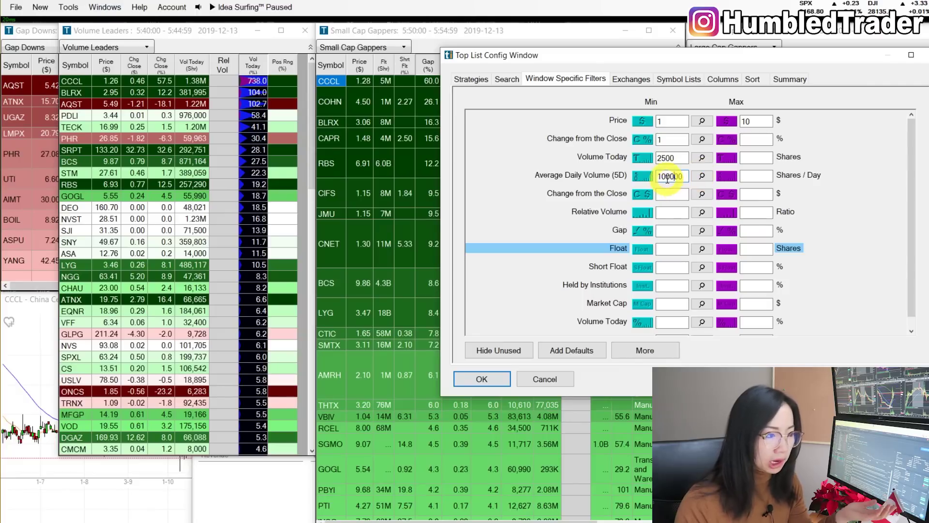
left_click_drag(666, 177, 640, 173)
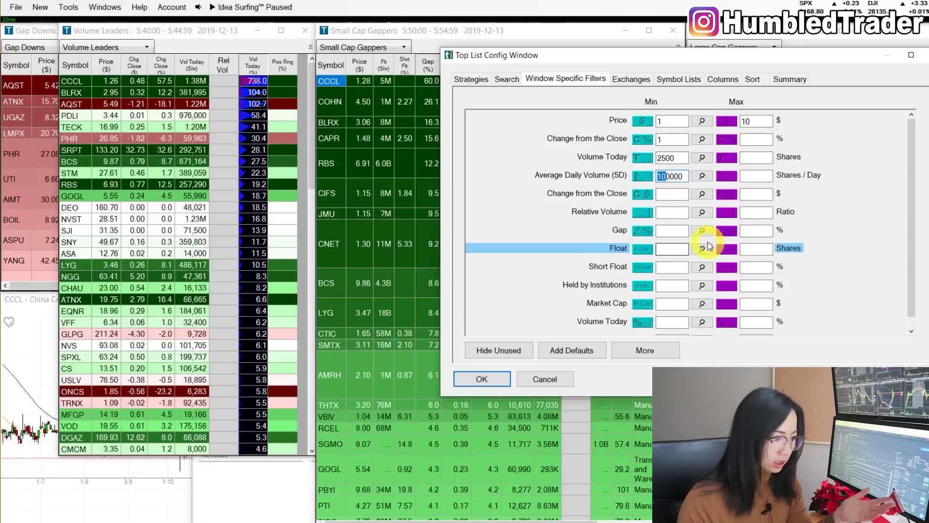
scroll(916, 234, "down", 1)
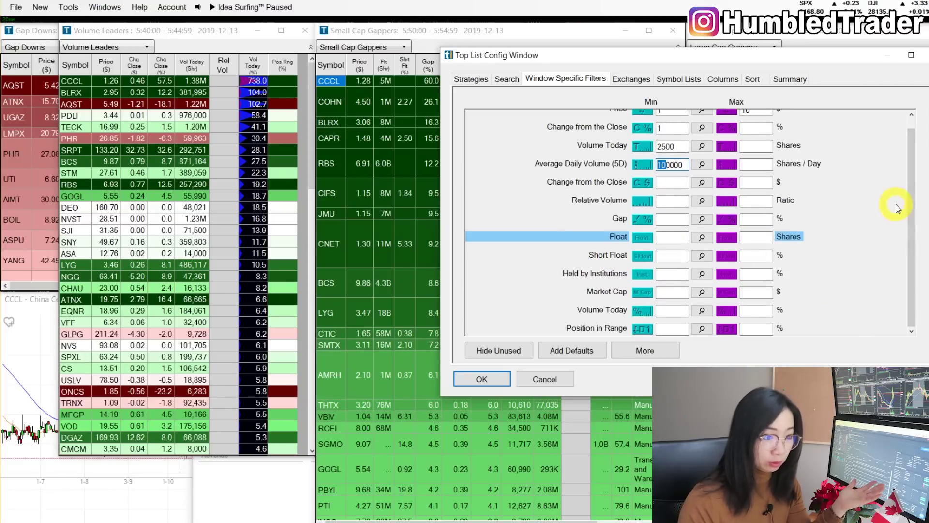
left_click(486, 380)
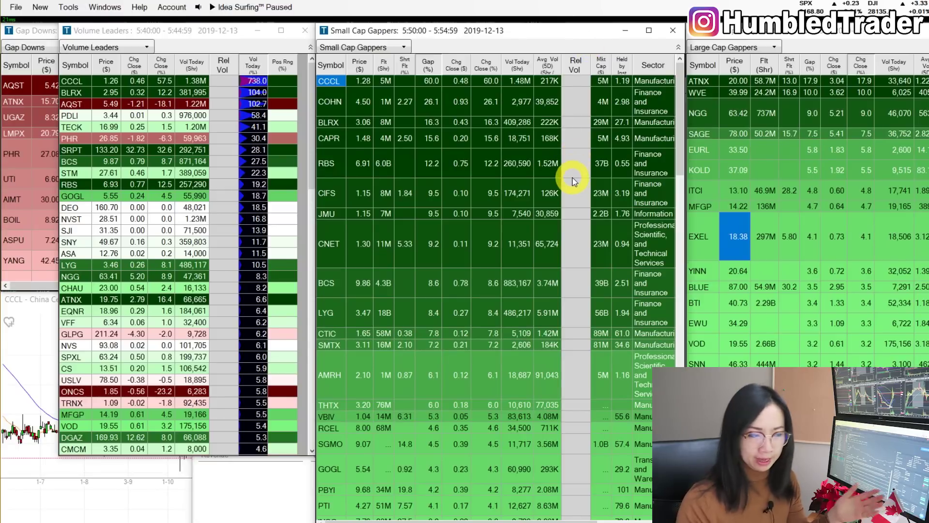
Step: Open the Large Cap Gappers configuration and examine its full list of selected columns
right_click(837, 121)
left_click(862, 143)
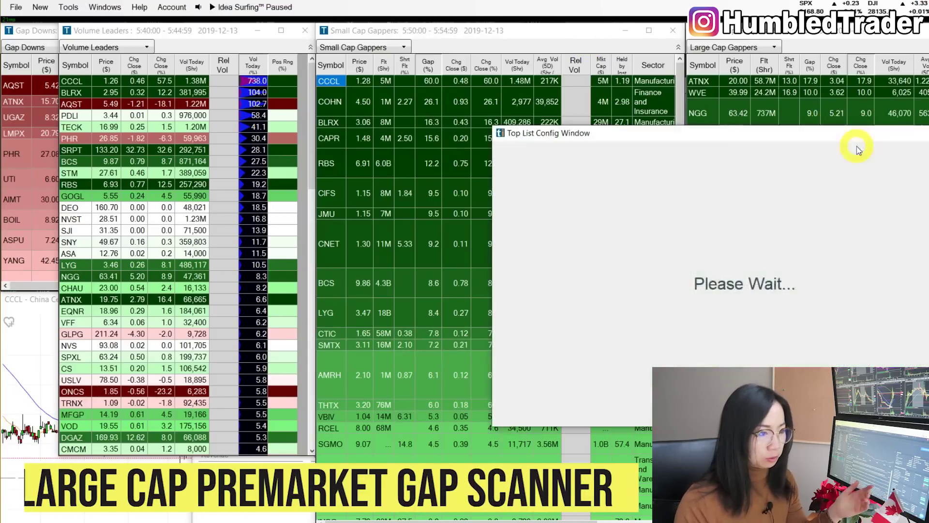
left_click_drag(753, 140, 641, 79)
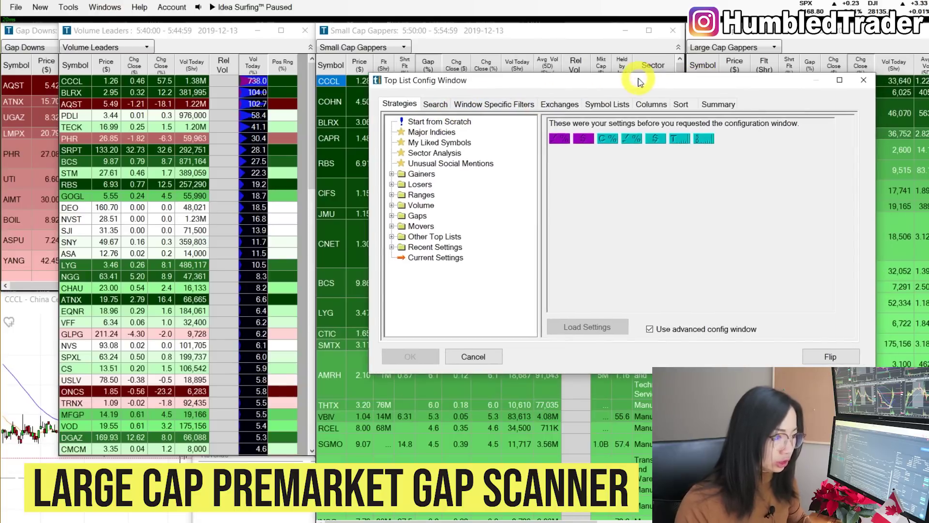
left_click(651, 104)
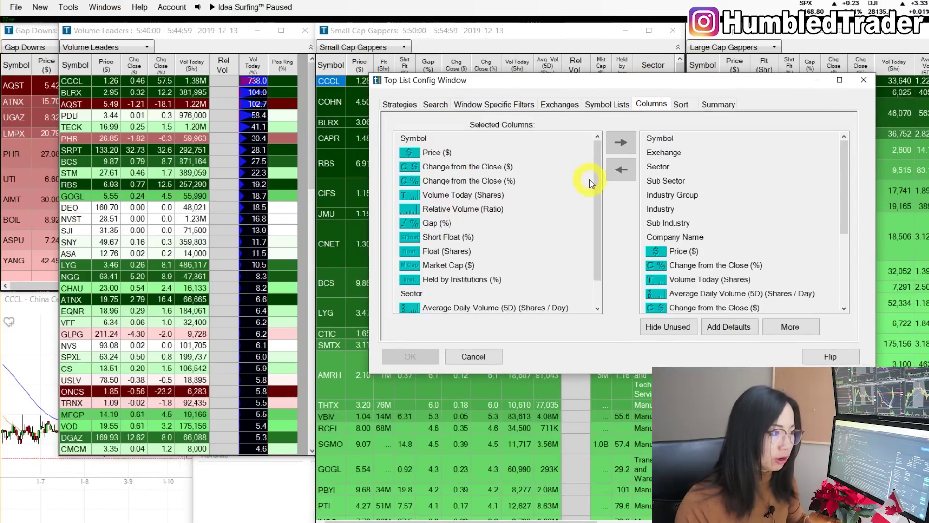
left_click_drag(598, 190, 536, 175)
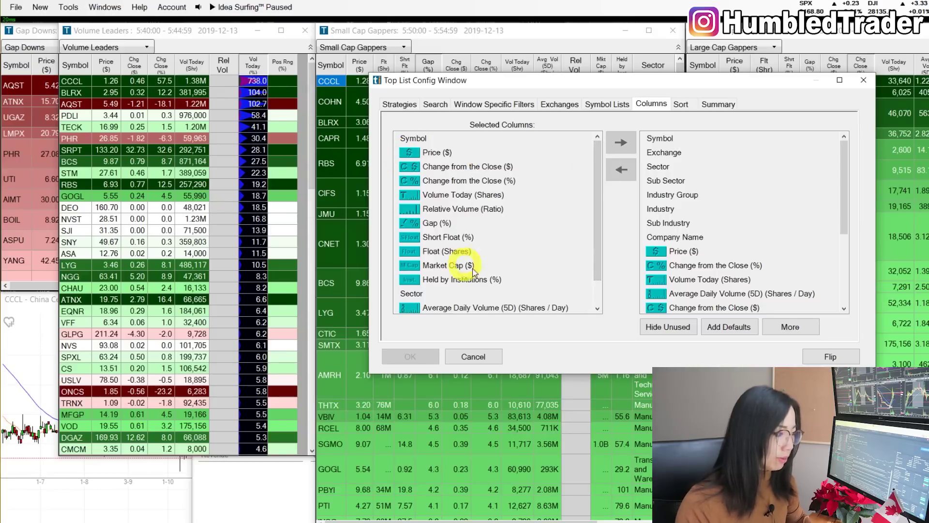
left_click_drag(601, 228, 459, 234)
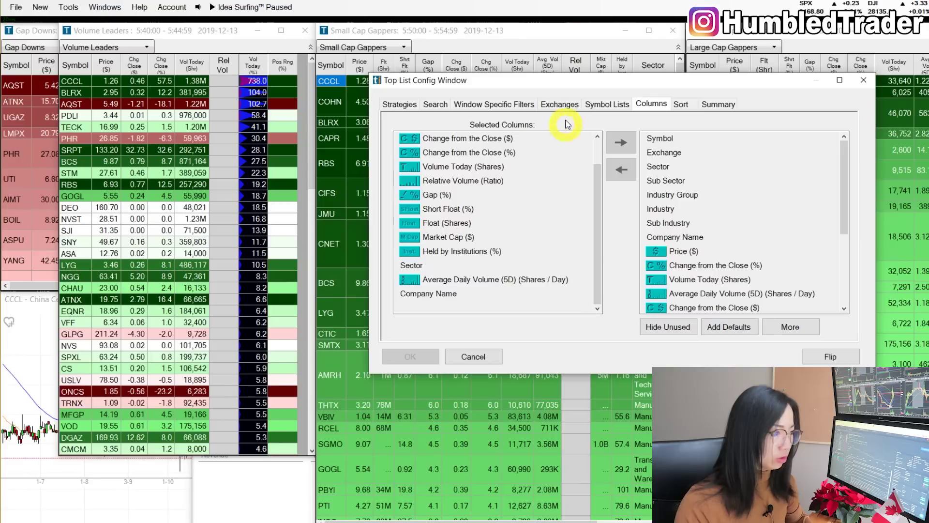
Step: Review the Large Cap Gappers filters for price, change from the close, average daily volume and gap
left_click(495, 104)
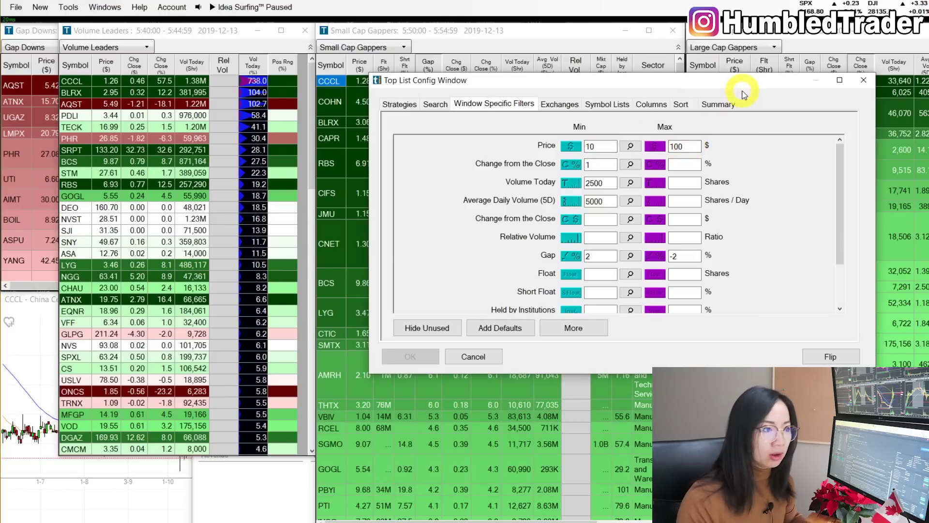
left_click(596, 163)
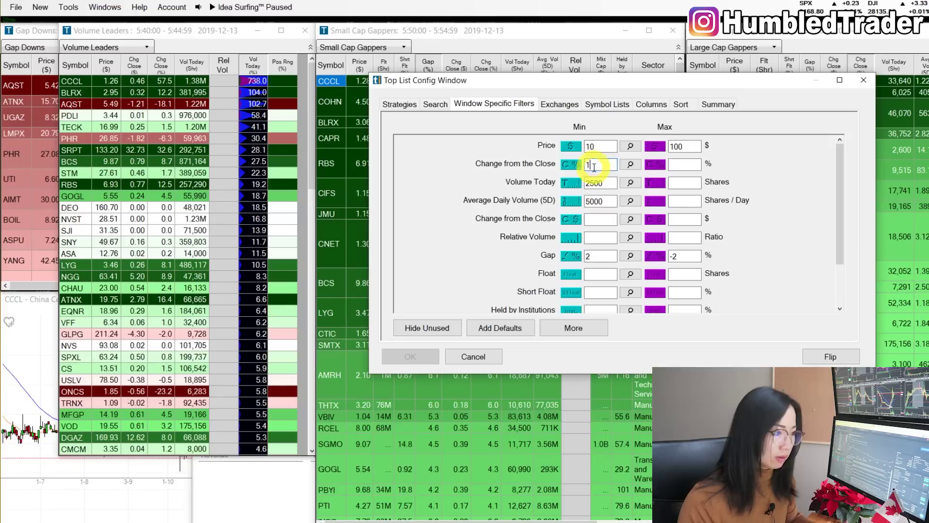
left_click(596, 201)
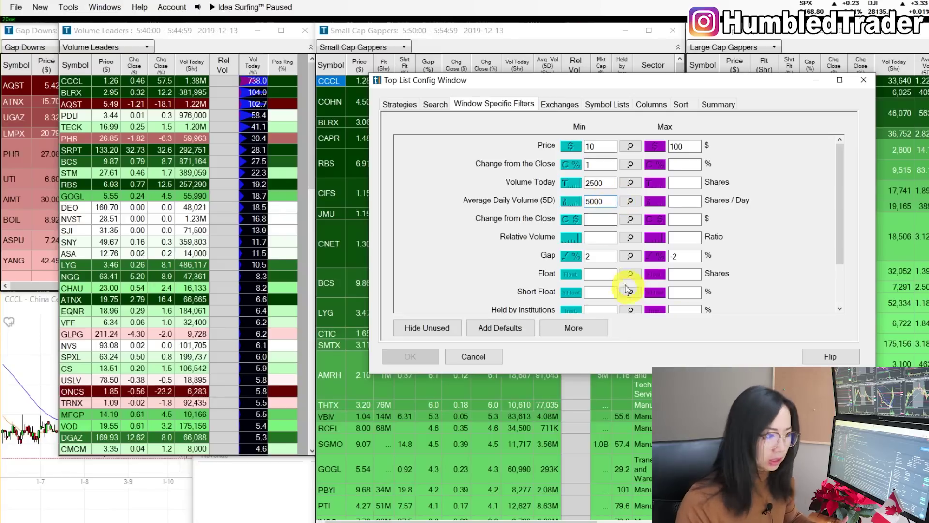
double_click(614, 258)
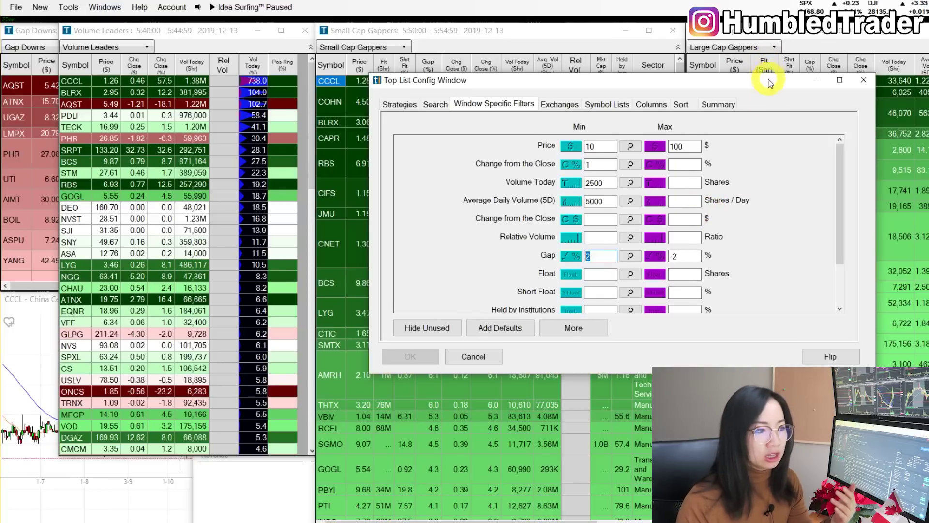
Step: Clear the maximum Gap value in the Large Cap Gappers filters and apply the configuration
left_click_drag(767, 78, 647, 77)
left_click_drag(567, 69, 527, 70)
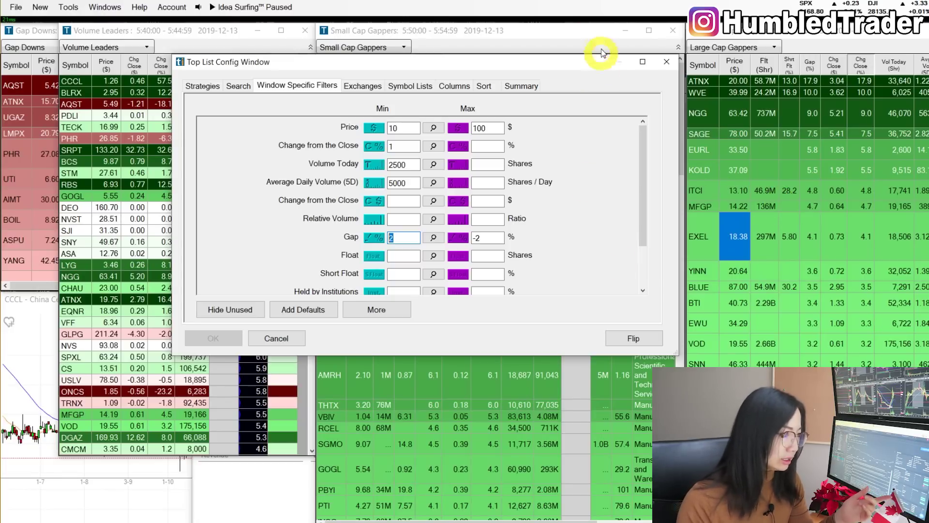
left_click_drag(598, 61, 711, 72)
key("Tab")
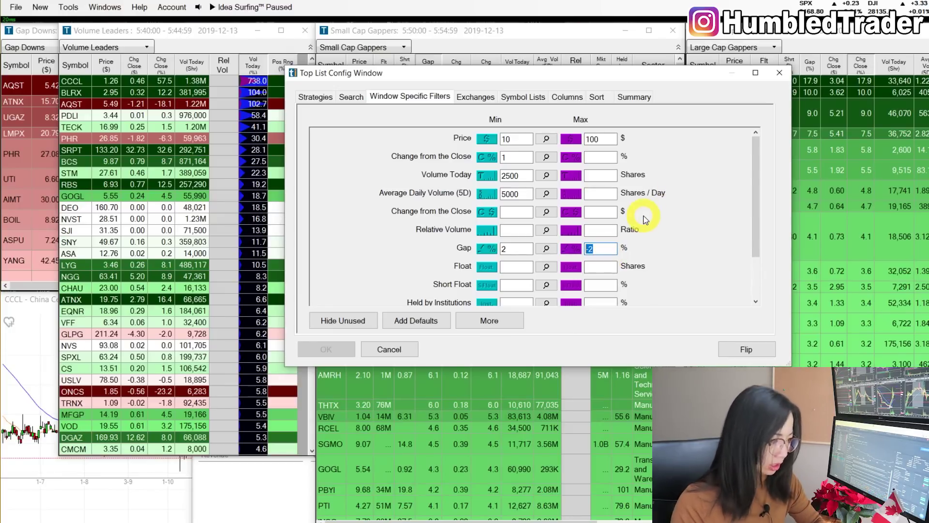
key("BackSpace")
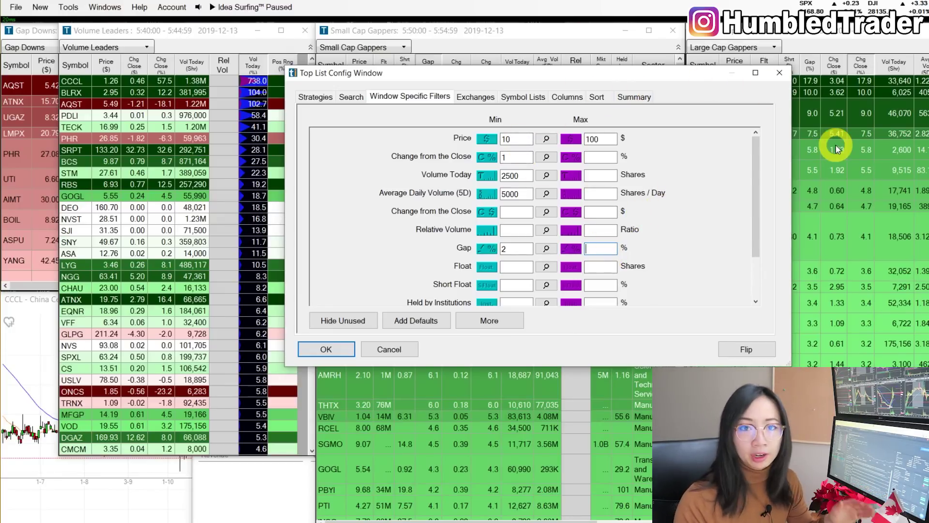
key("Return")
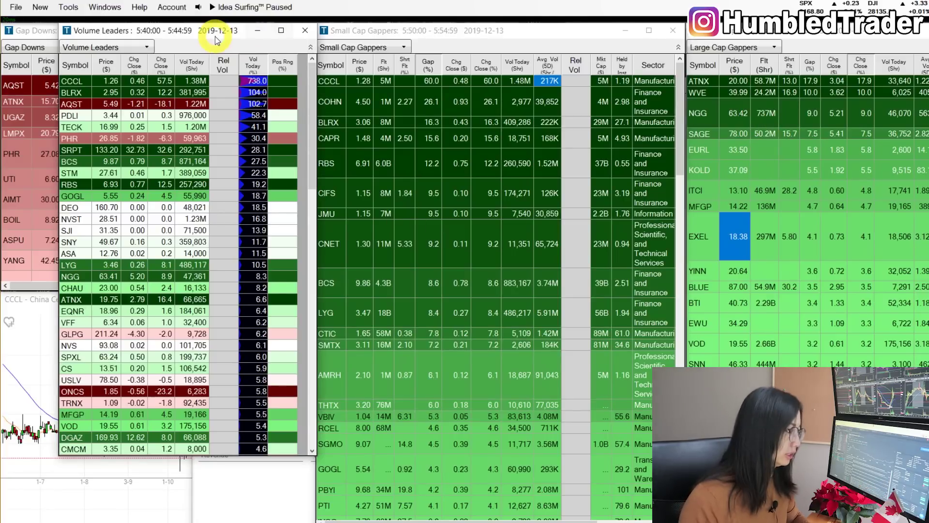
Step: Close the Volume Leaders window and bring the Gap Downs scanner to the front
left_click_drag(218, 29, 246, 29)
left_click(336, 32)
left_click(218, 36)
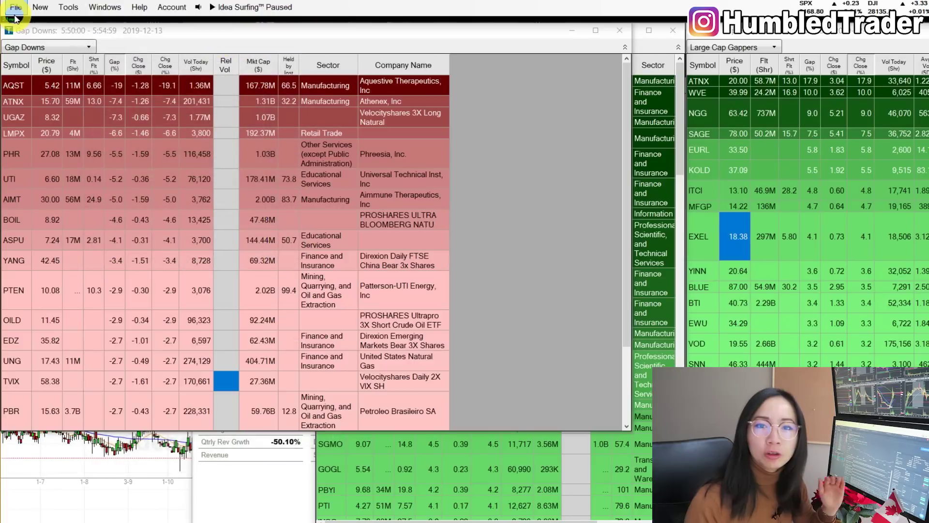
Step: Create a new top list window from the Down Gappers strategy in the Gaps group
left_click(42, 9)
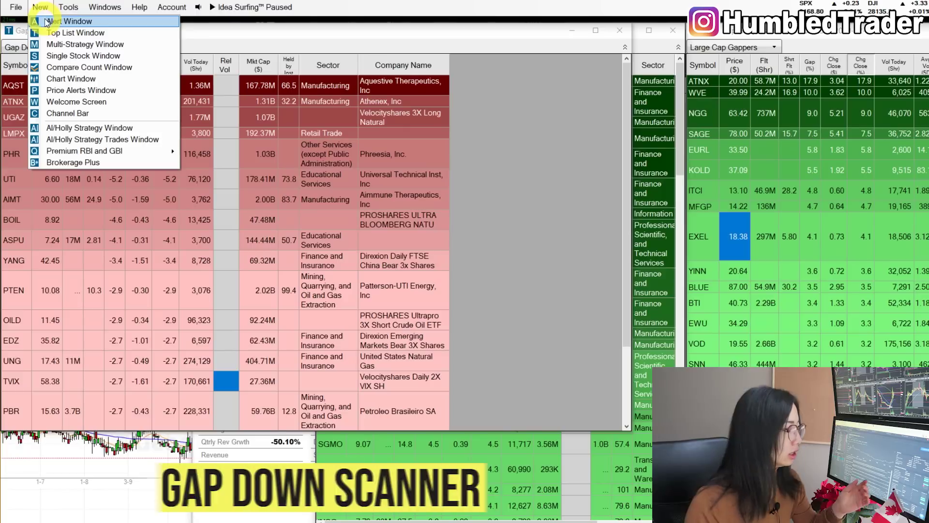
left_click(70, 34)
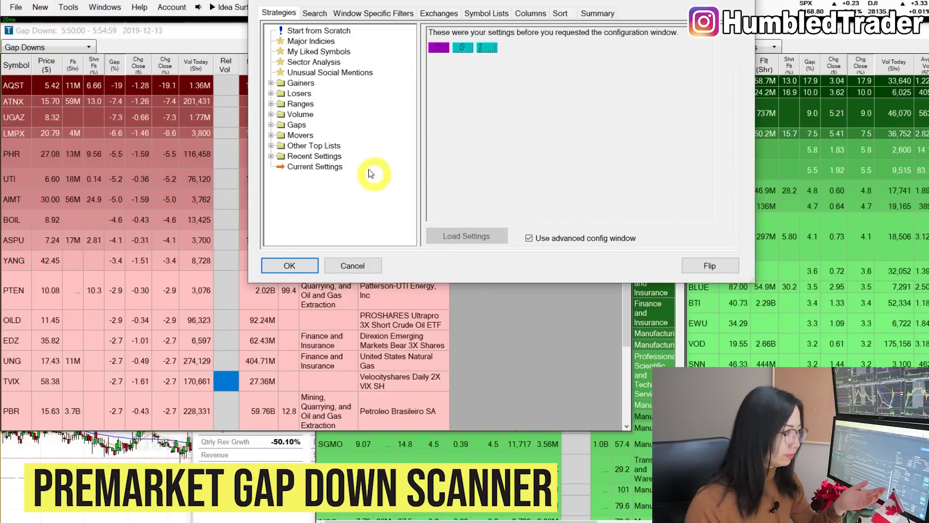
left_click(291, 127)
left_click(271, 124)
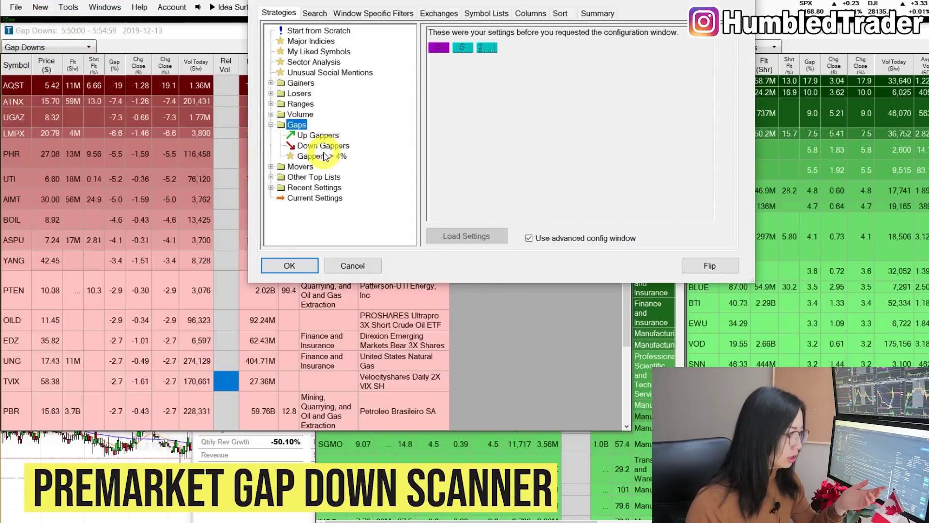
left_click(322, 145)
left_click(438, 239)
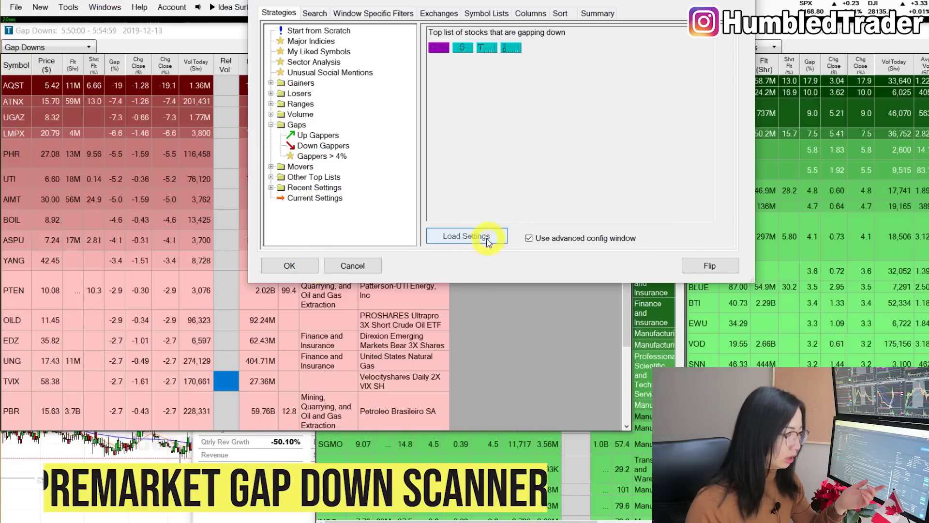
left_click(290, 266)
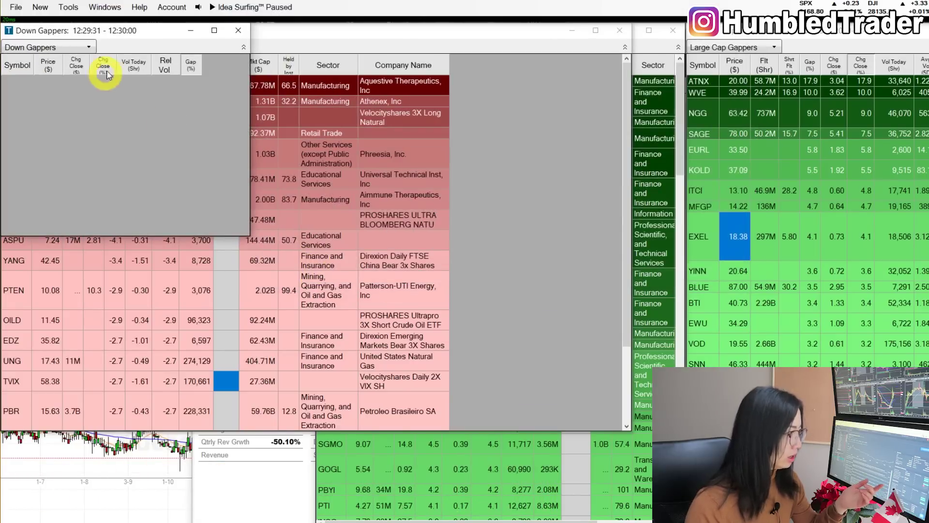
Step: Move the Down Gappers window aside and set its historical date to 5:52 AM on 12/13/2019
left_click_drag(121, 44, 572, 76)
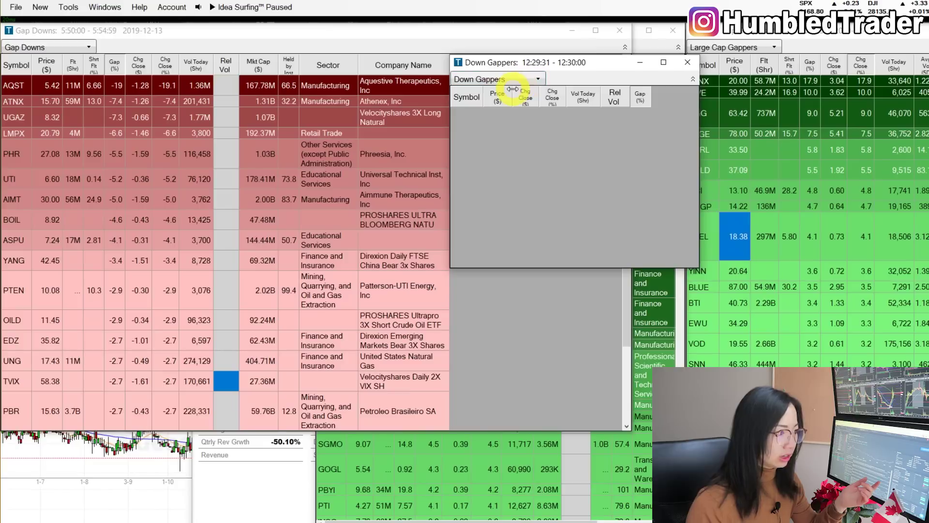
right_click(580, 155)
mouse_move(654, 170)
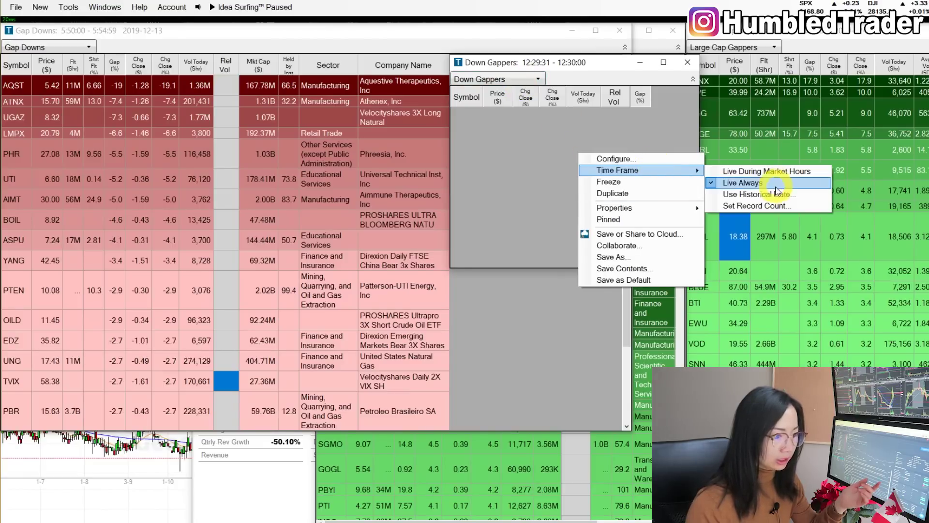
left_click(777, 194)
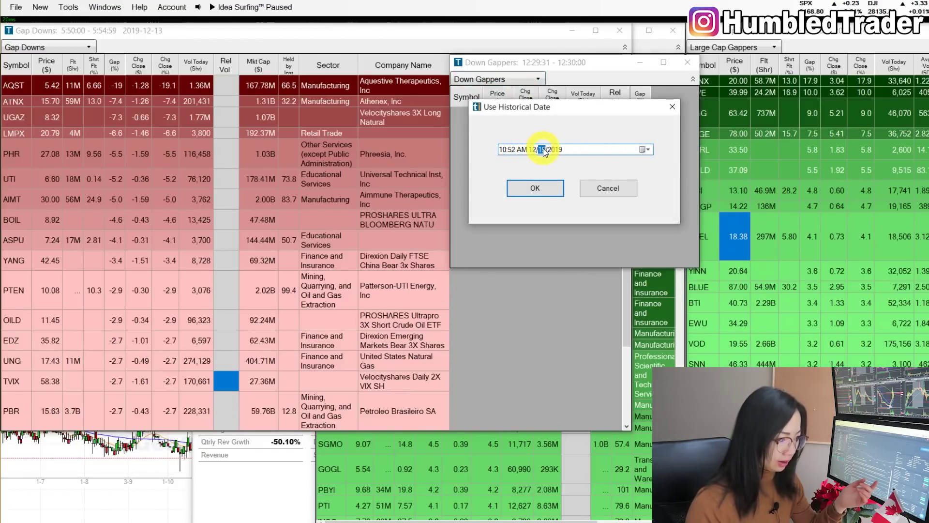
type("13")
left_click(501, 150)
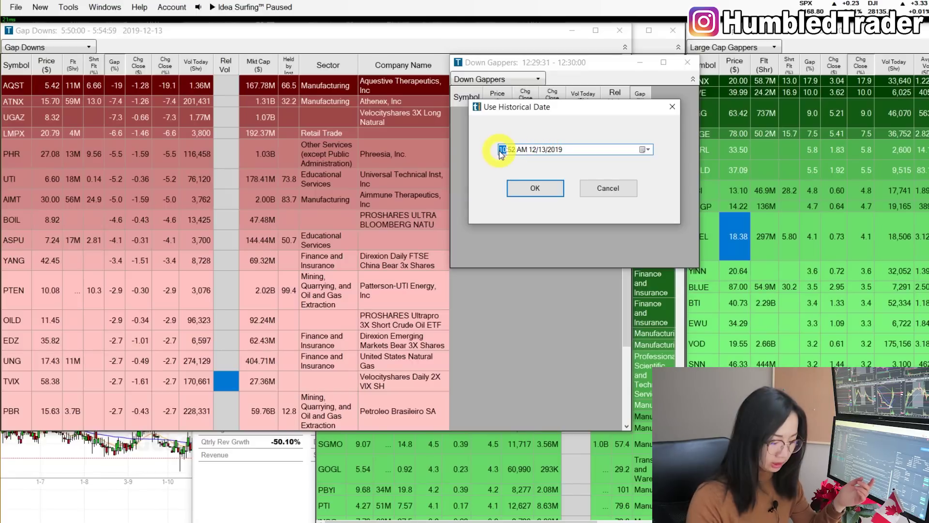
type("5")
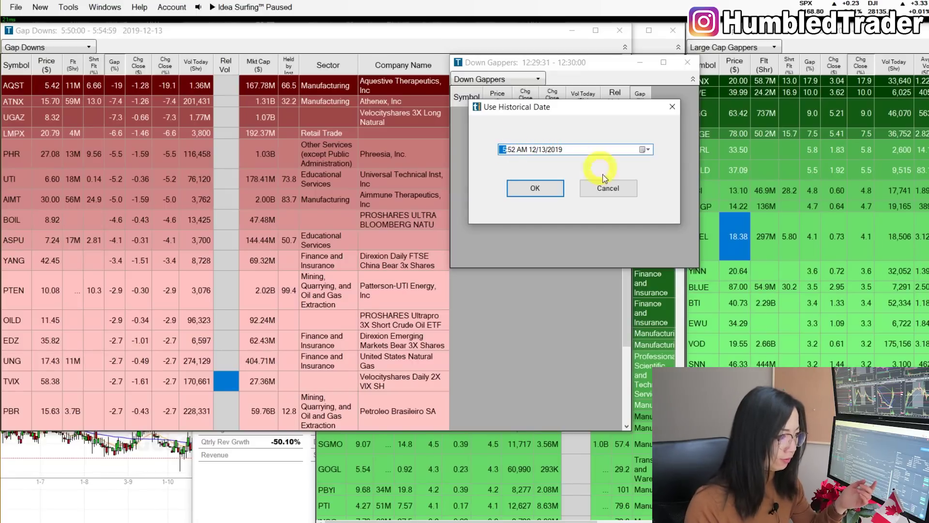
left_click(532, 187)
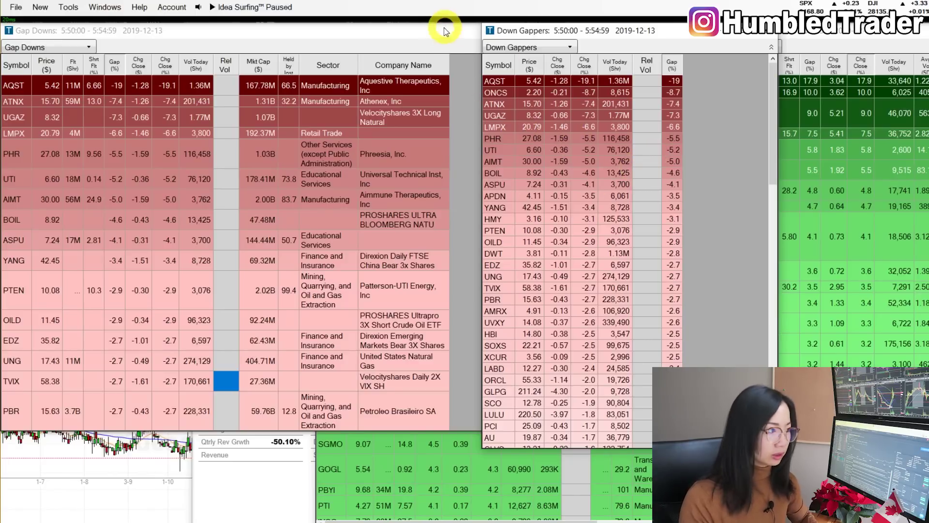
Step: Arrange the Gap Downs and Down Gappers windows side by side for comparison
left_click_drag(606, 29, 723, 30)
left_click(504, 92)
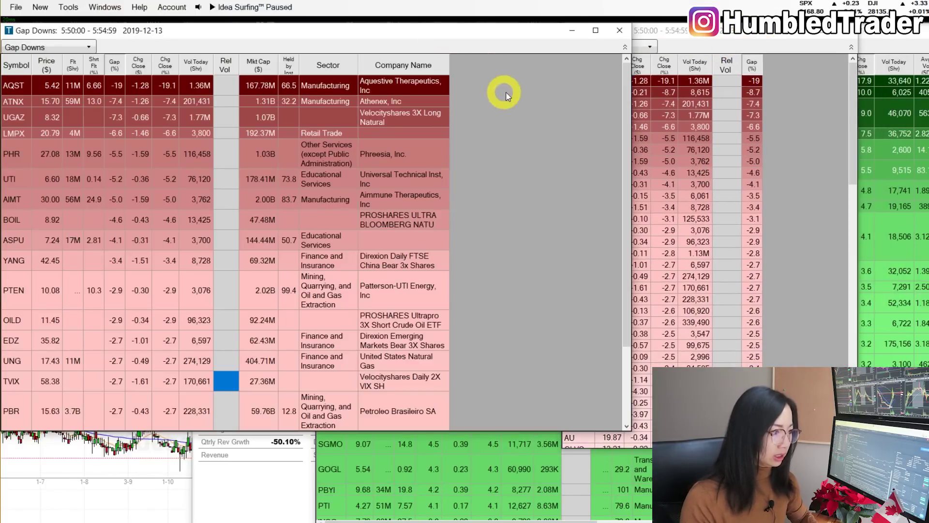
left_click_drag(639, 83, 558, 93)
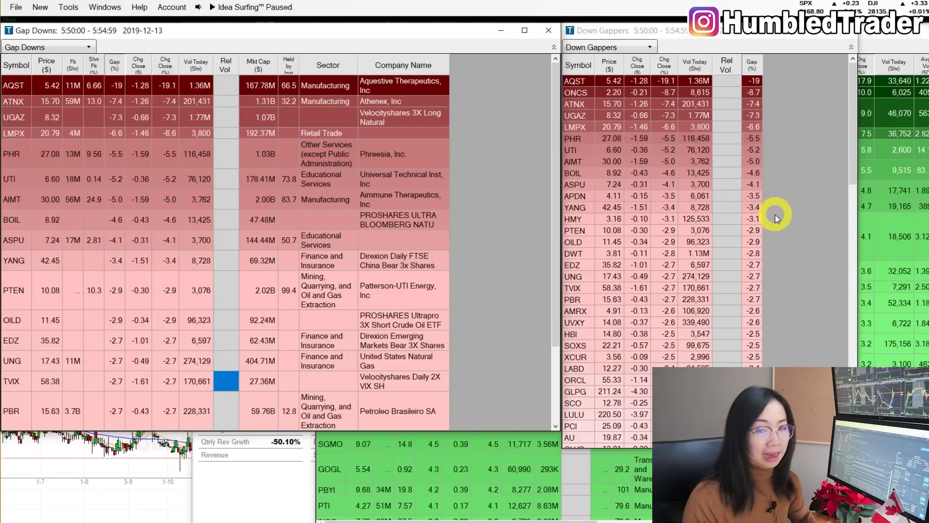
Step: Review the Gap Downs filters for price, change from the close, volume today and average daily volume, leaving the configuration without changes
right_click(469, 217)
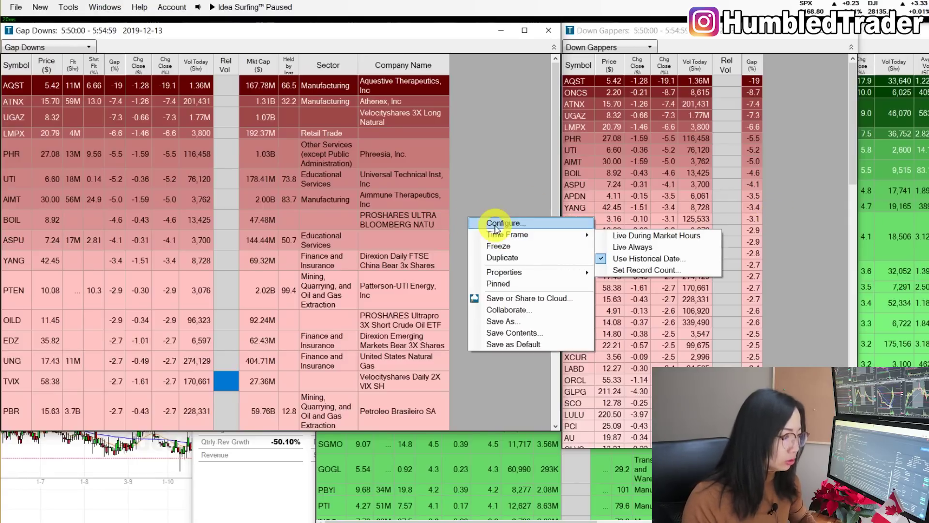
left_click(506, 225)
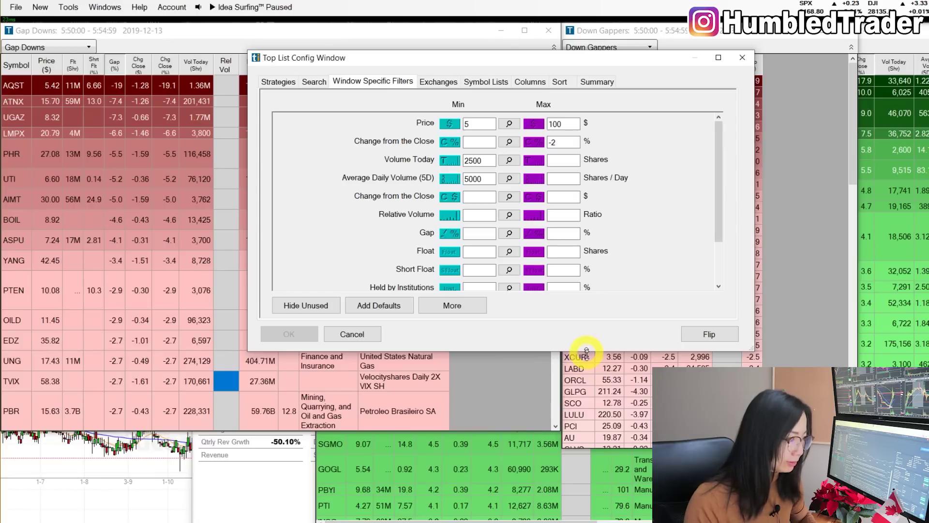
left_click_drag(586, 351, 584, 443)
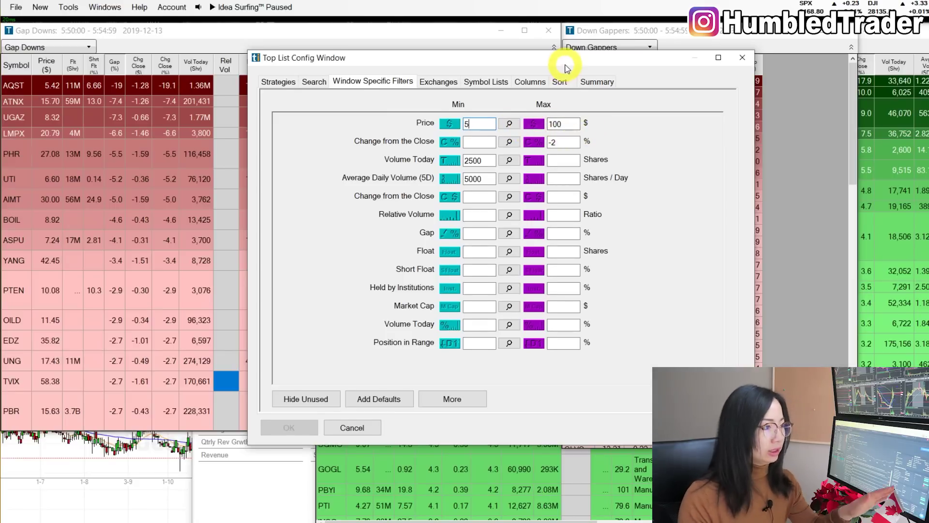
left_click_drag(567, 68, 570, 68)
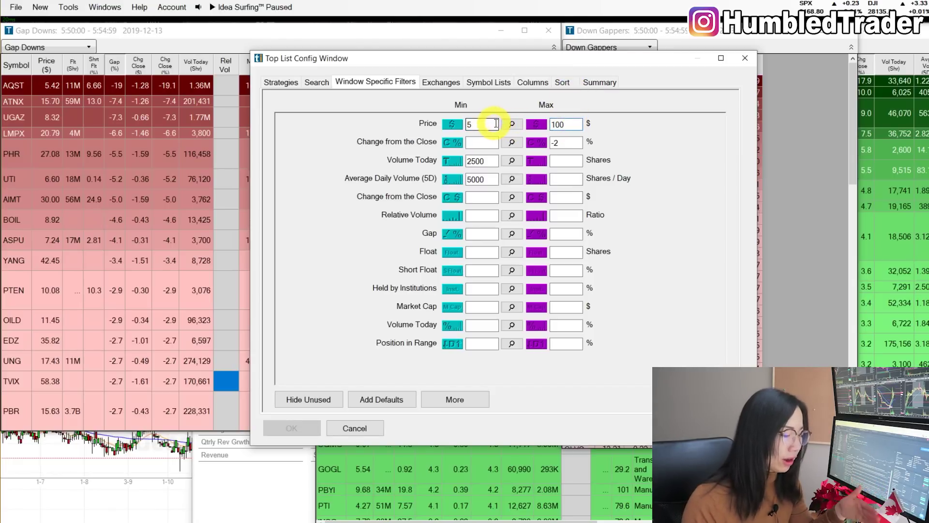
double_click(552, 142)
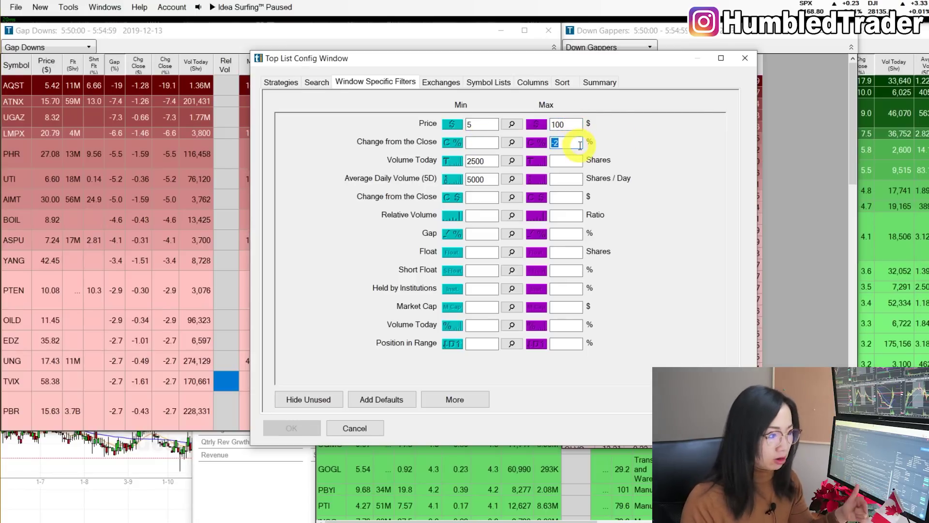
left_click(494, 161)
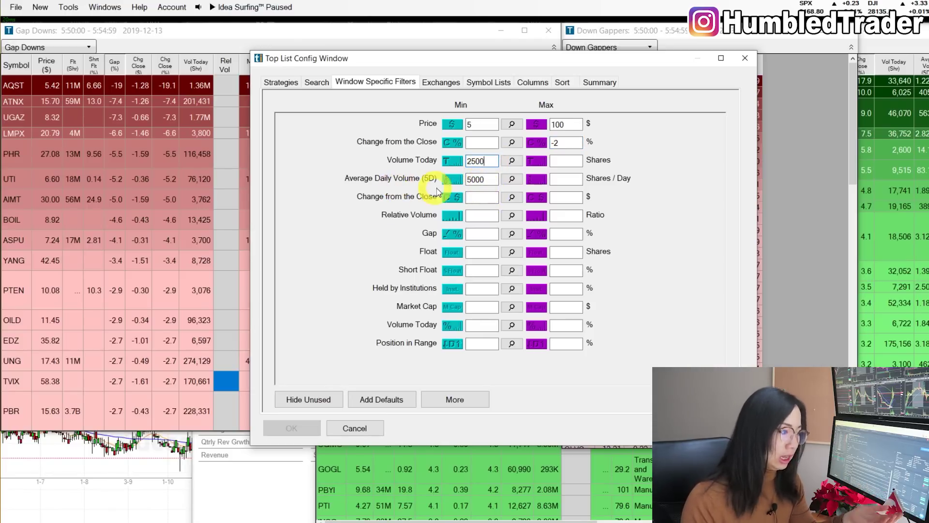
left_click(473, 180)
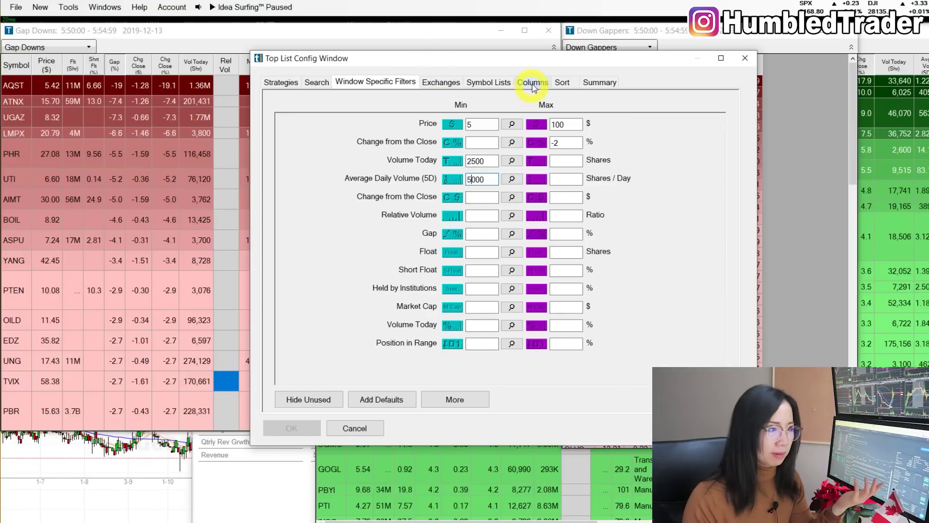
left_click(338, 428)
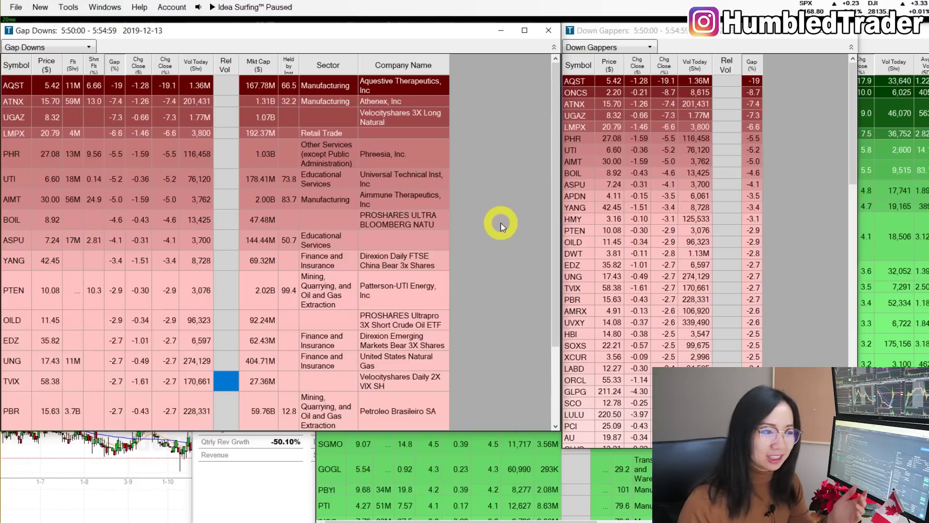
Step: Close the Down Gappers window and rearrange the Gap Downs and China Ceramics Co windows to uncover the scanners and stock chart
left_click(671, 93)
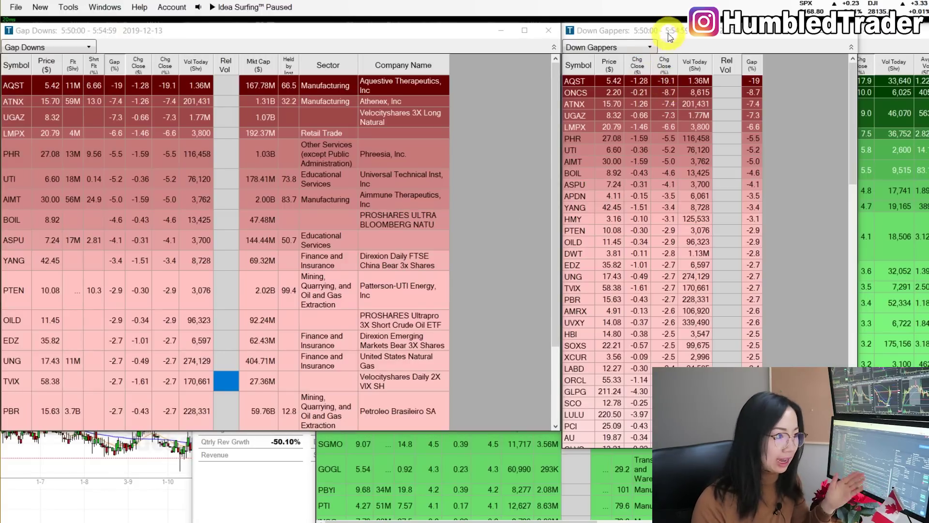
left_click(853, 32)
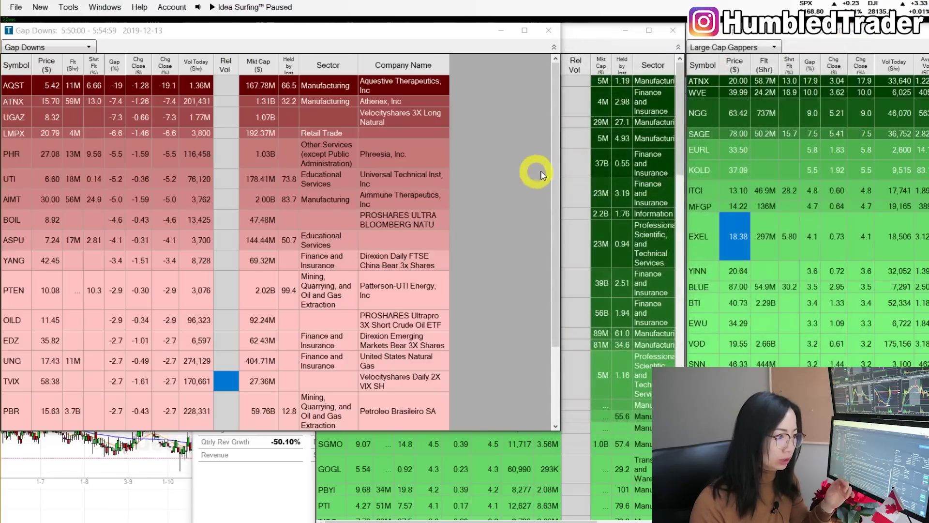
left_click_drag(561, 154, 315, 146)
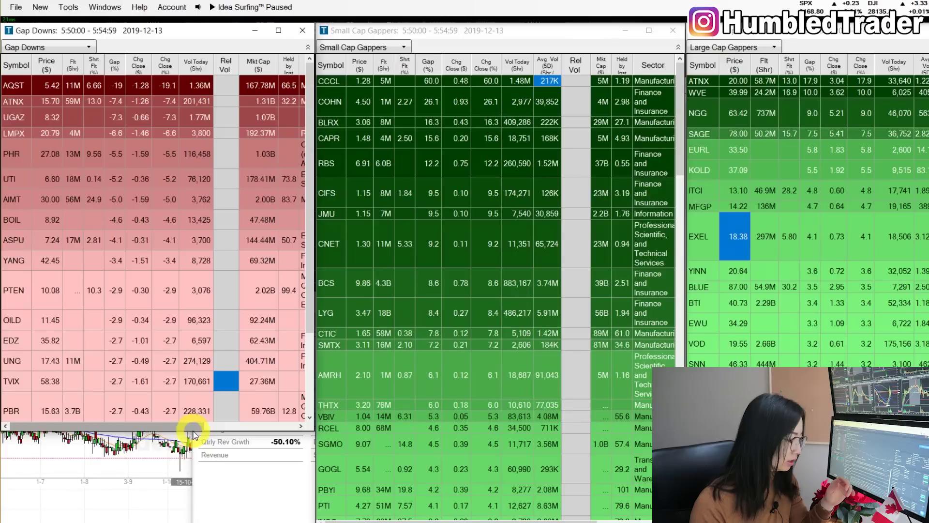
left_click_drag(193, 432, 192, 291)
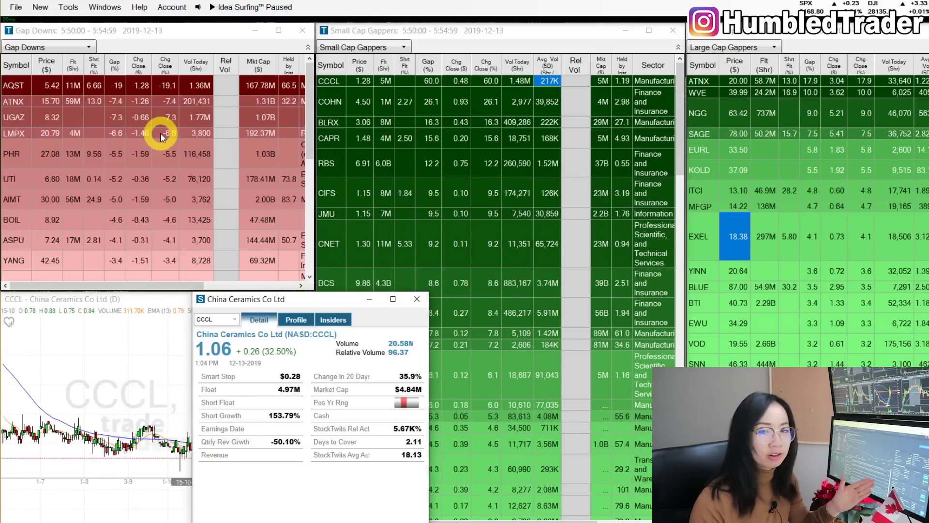
left_click_drag(228, 299, 273, 299)
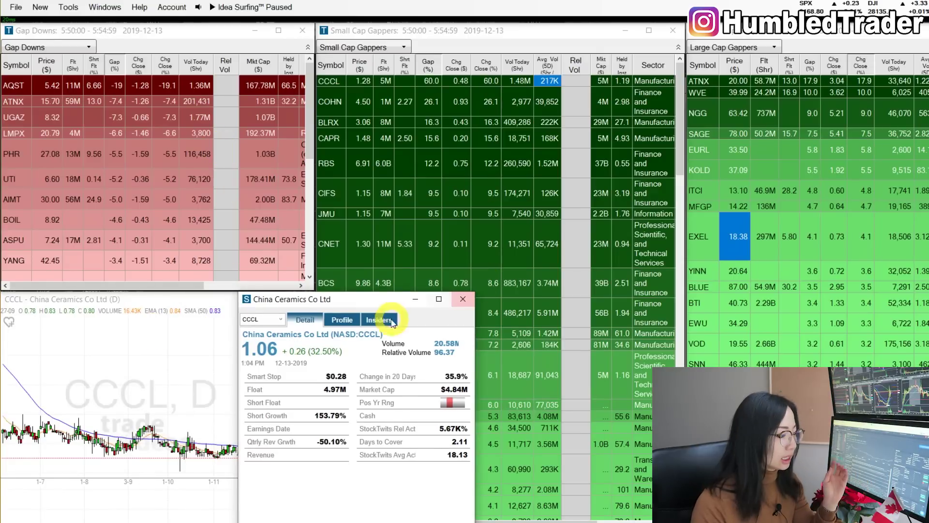
left_click_drag(385, 304, 396, 304)
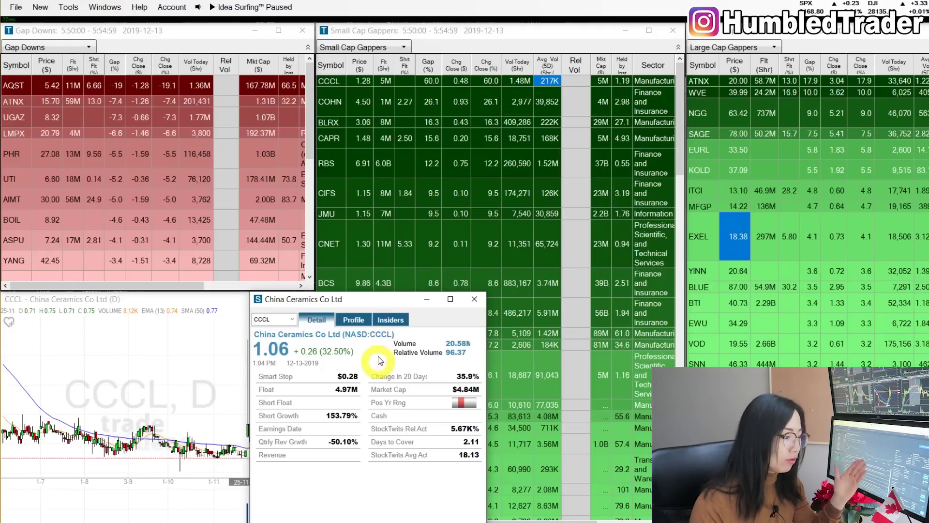
Step: Open a new chart window and a new single stock window
left_click(39, 7)
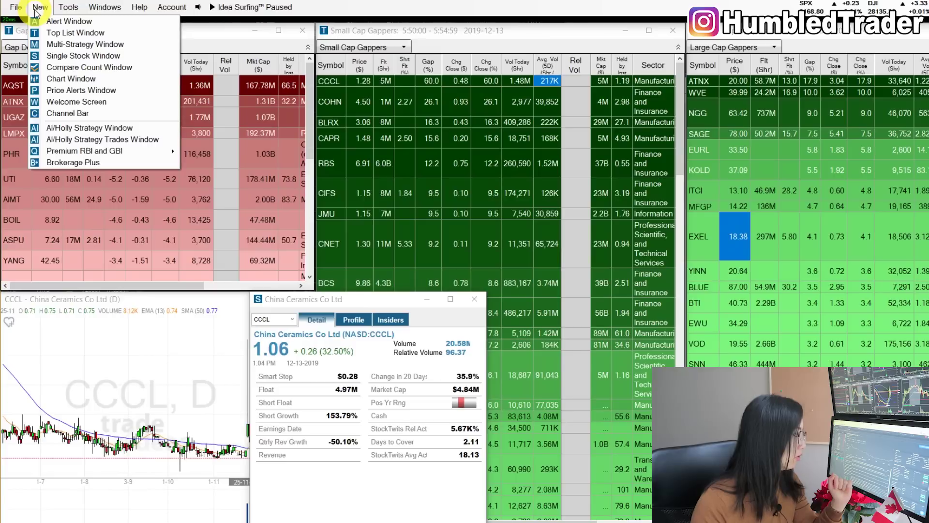
left_click(97, 84)
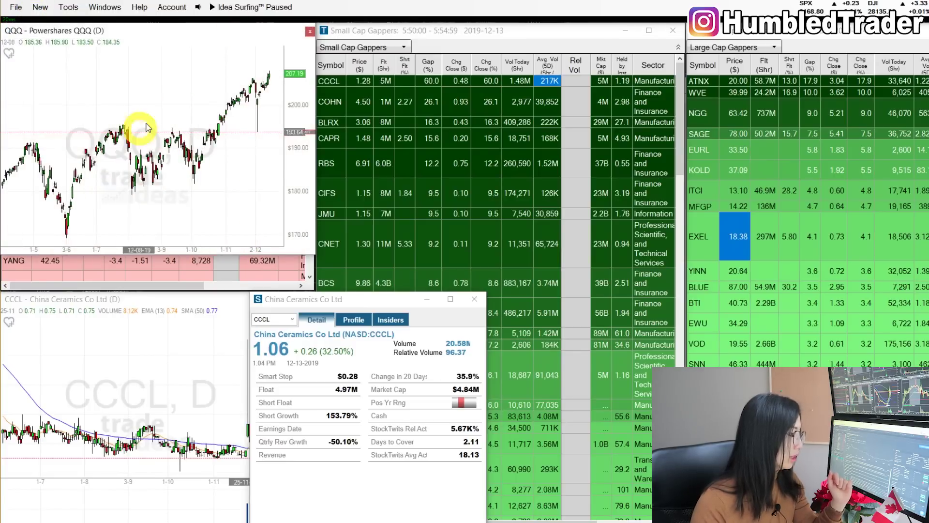
left_click(40, 7)
left_click(80, 56)
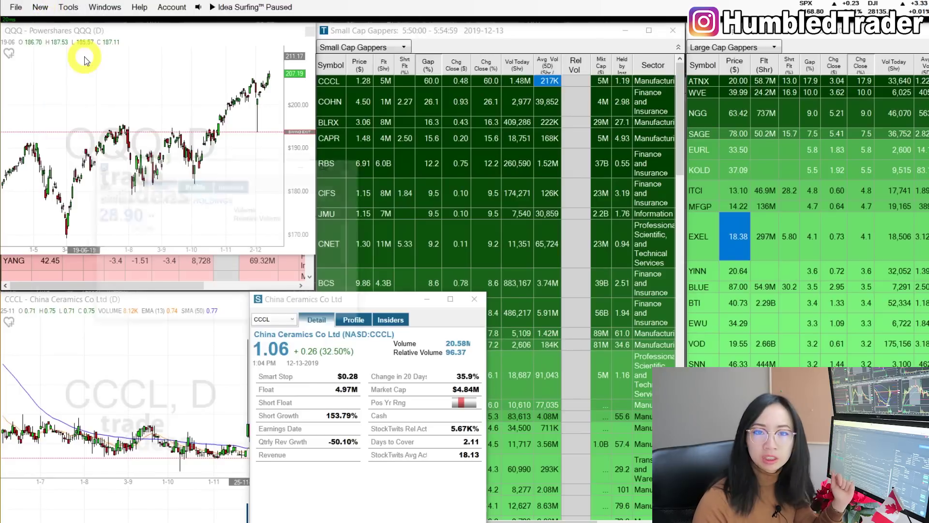
Step: Move the new SPDR S&P 500 single stock window away from the charts and close it
left_click_drag(225, 166, 608, 272)
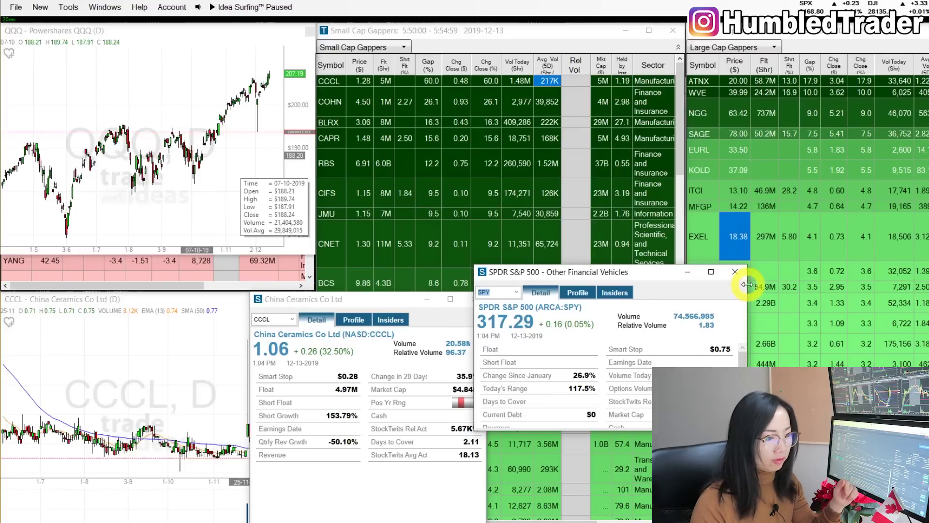
left_click(735, 272)
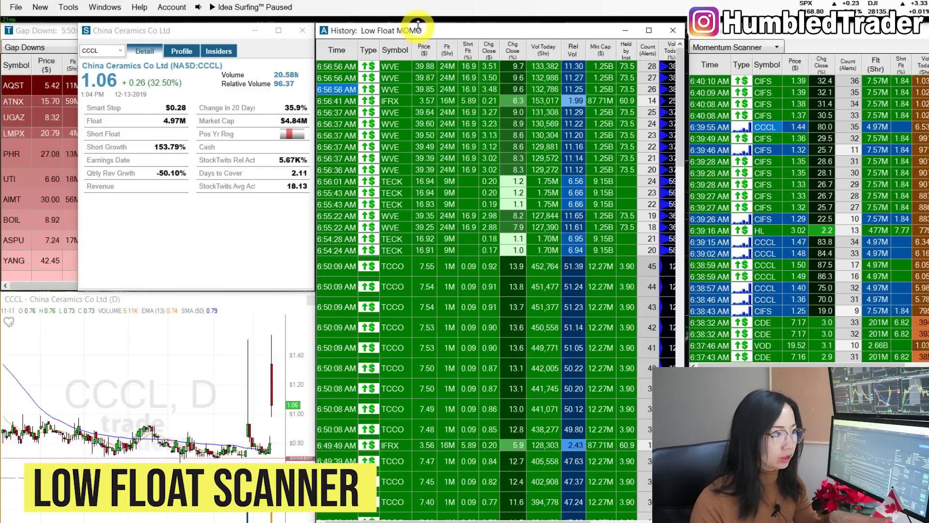
Step: Create an alert window from the bullish New Daily Highs strategy settings and minimize it to uncover Low Float MOMO
left_click(49, 10)
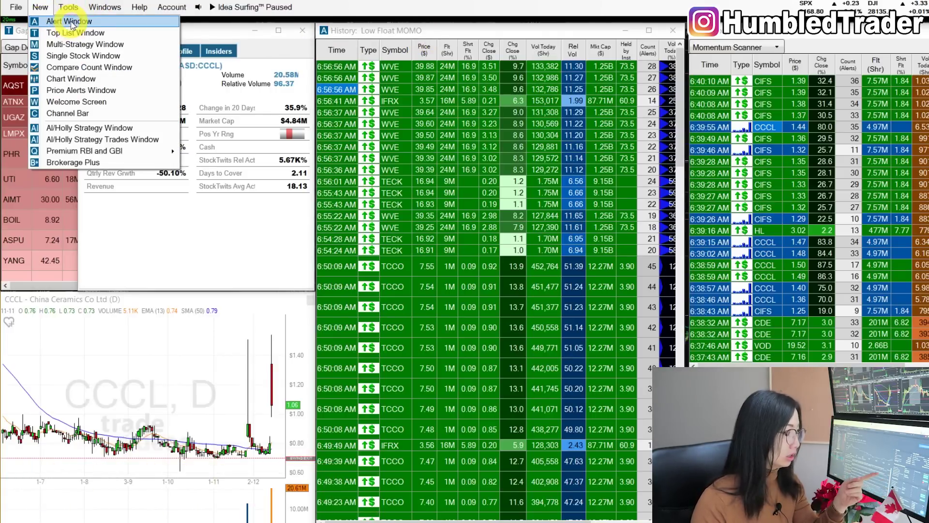
left_click(68, 19)
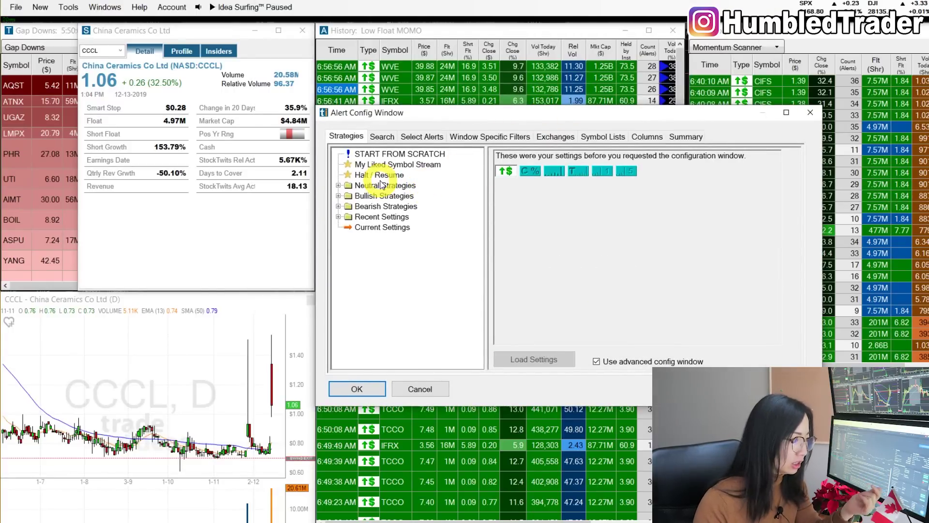
left_click(338, 196)
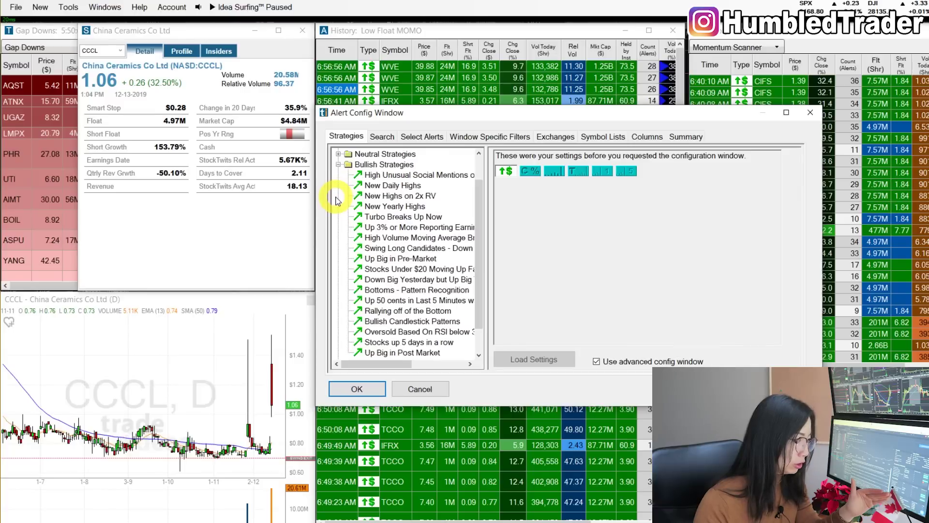
left_click(408, 188)
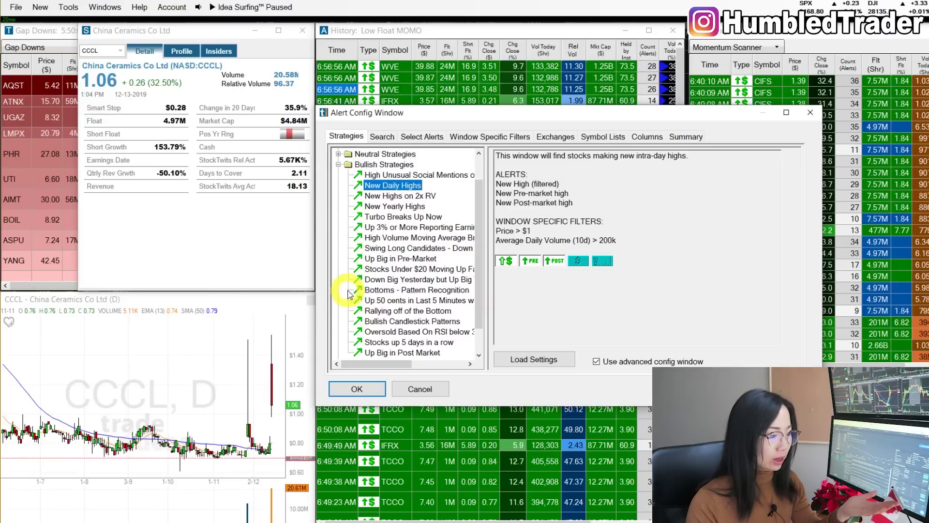
left_click(552, 360)
left_click(383, 390)
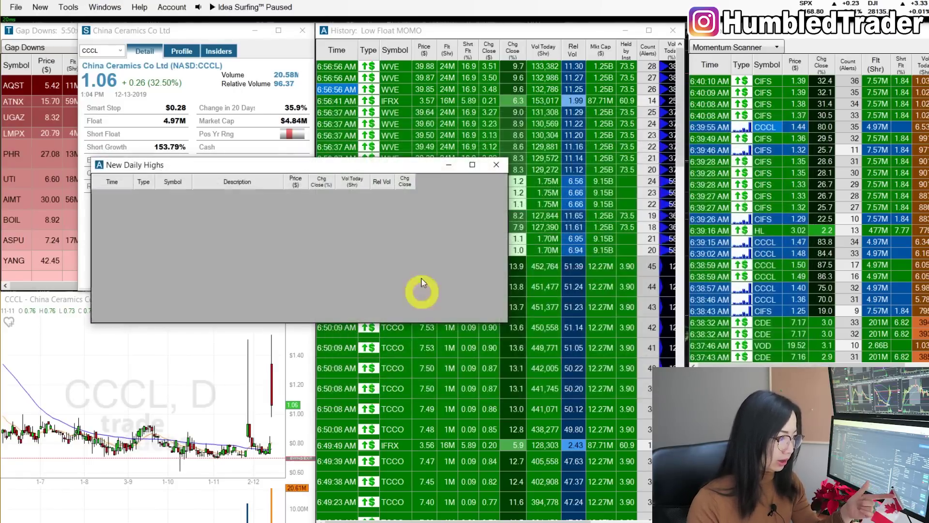
left_click_drag(380, 145, 401, 131)
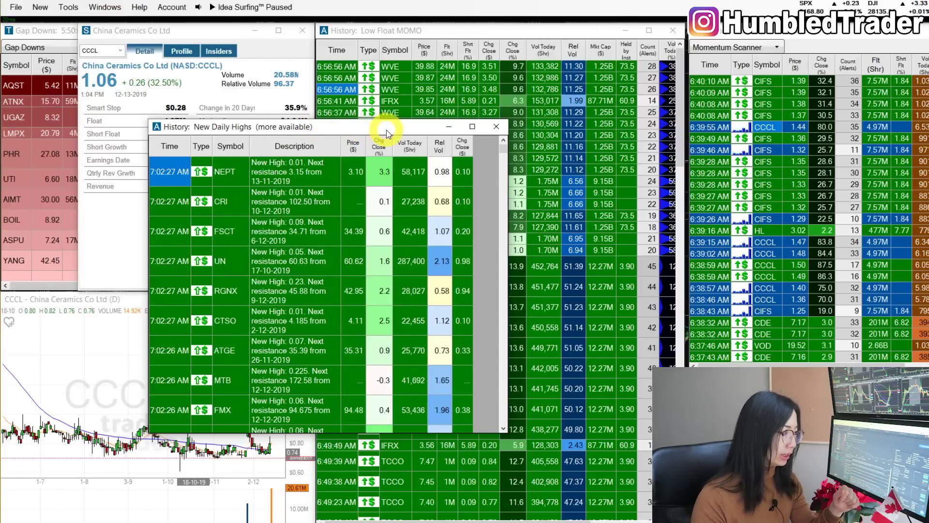
left_click(449, 127)
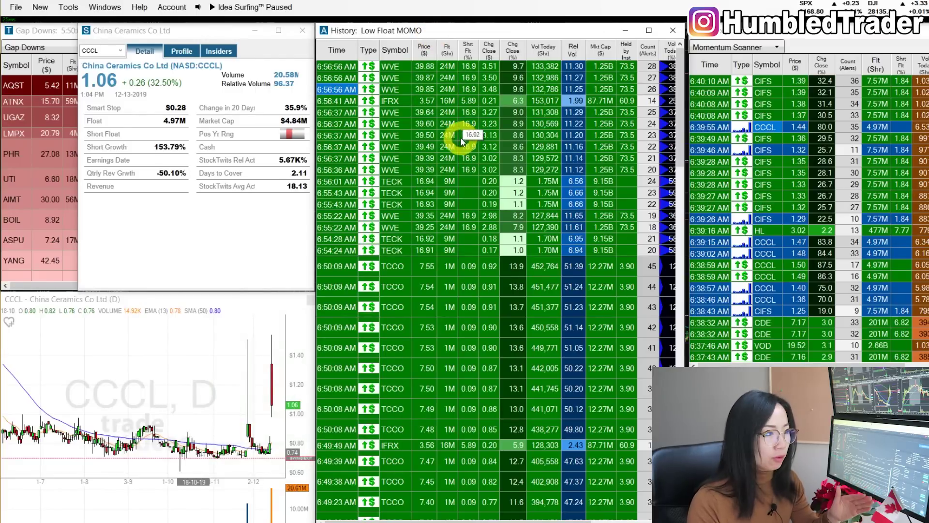
Step: Review the selected columns in the Low Float MOMO alert configuration, including Short Float (%) and Count (Alerts)
right_click(488, 133)
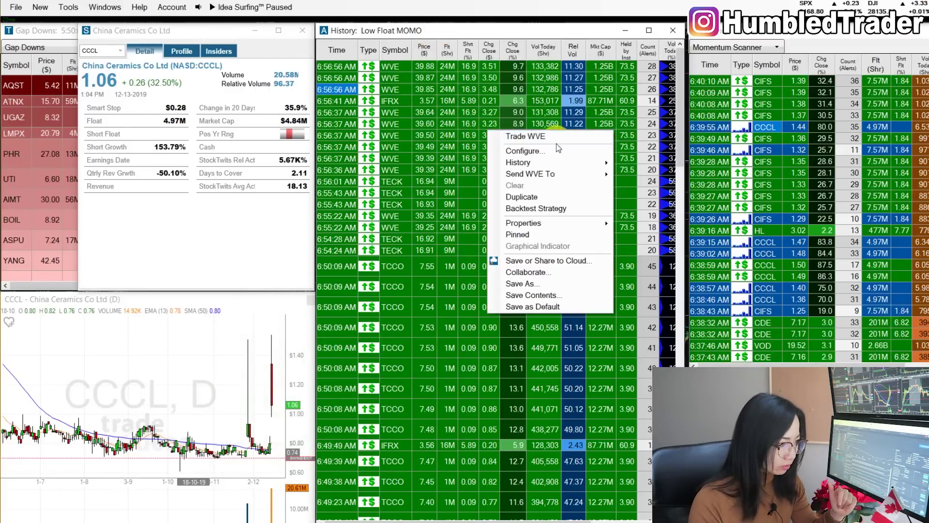
left_click(531, 152)
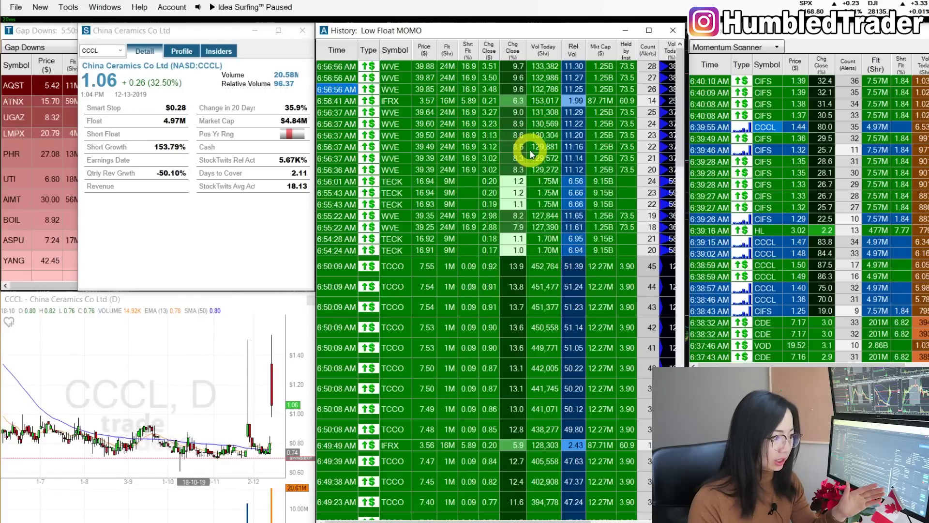
left_click(584, 142)
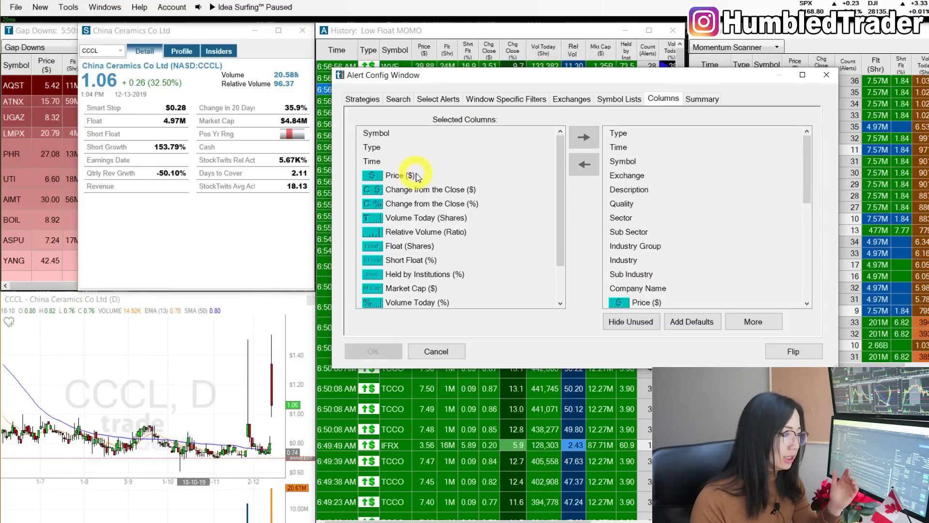
left_click_drag(564, 227, 562, 267)
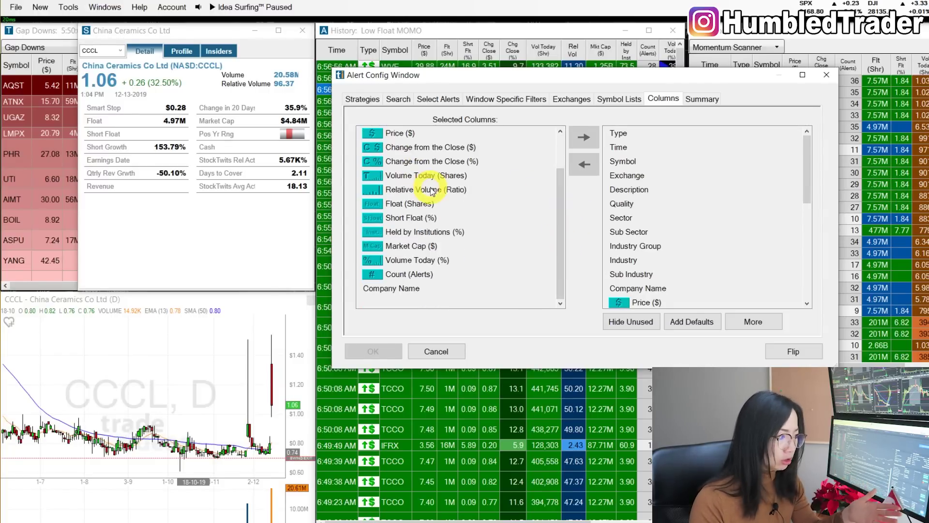
left_click(420, 219)
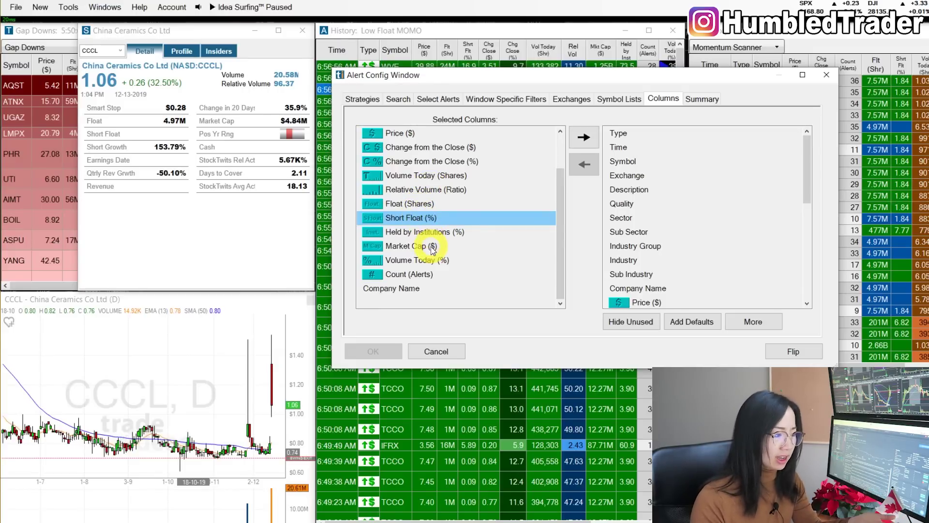
left_click(429, 274)
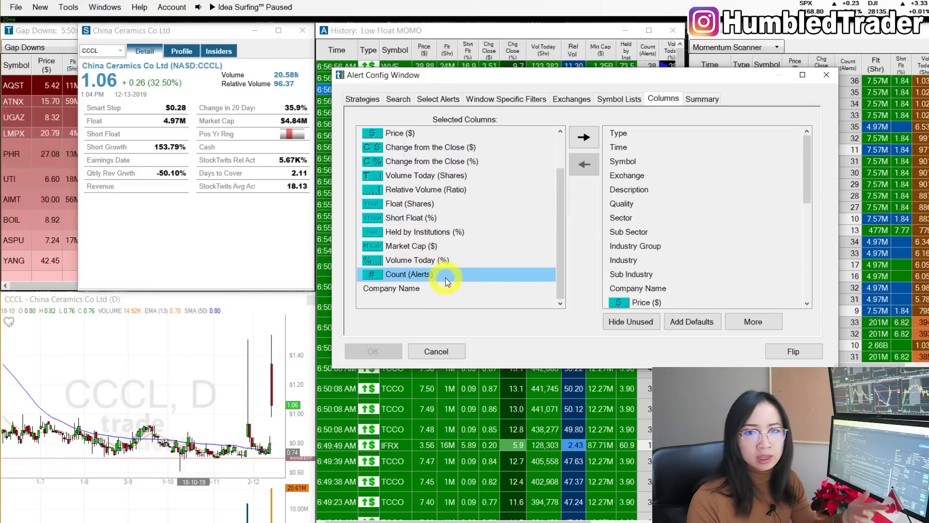
Step: Review the Low Float MOMO filters for price, change, volume and maximum float, leaving the configuration without changes
left_click_drag(452, 84, 647, 84)
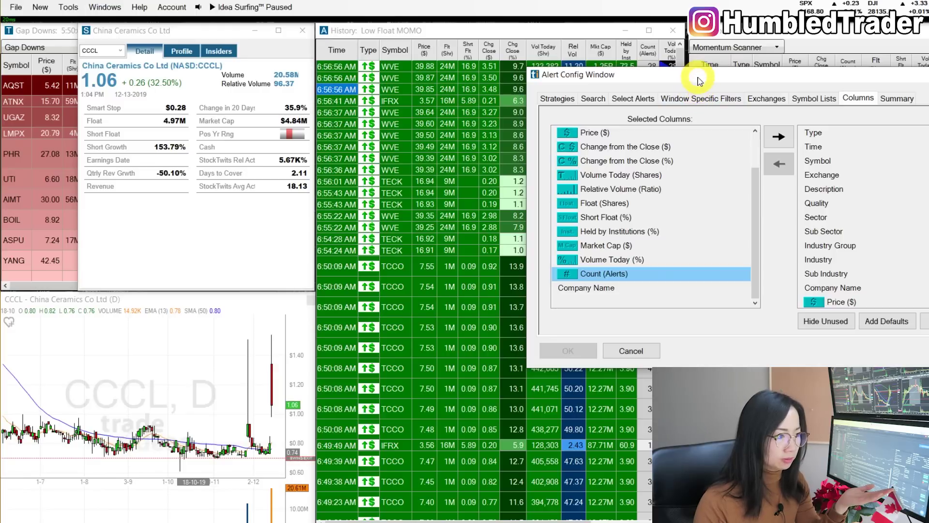
left_click(676, 98)
left_click_drag(711, 80, 624, 98)
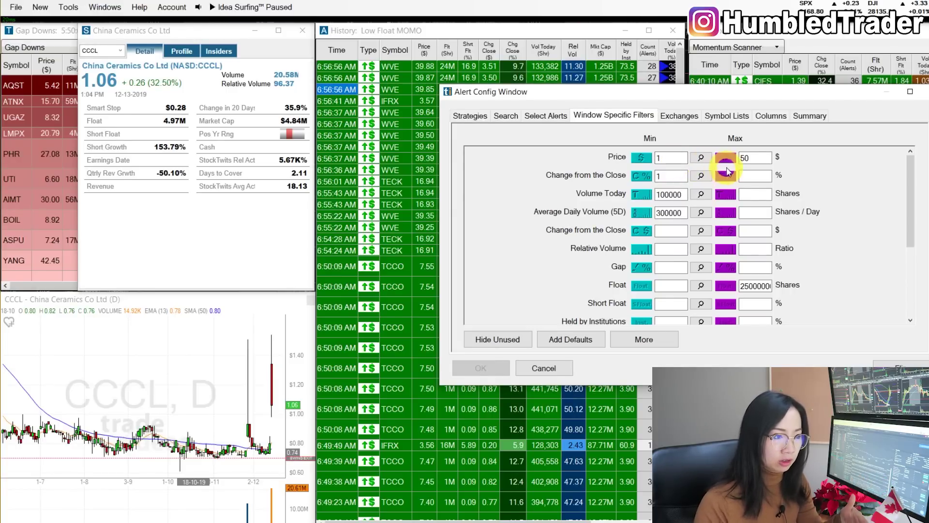
left_click(755, 158)
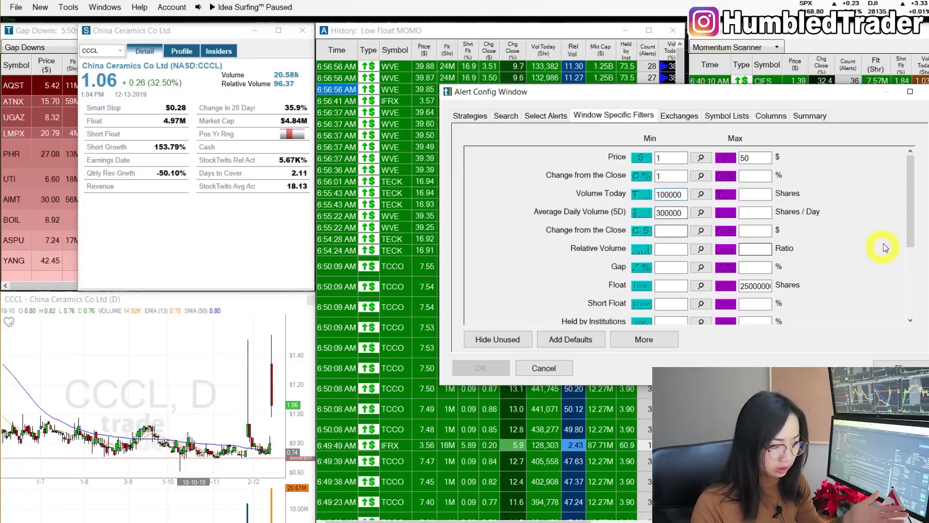
left_click_drag(913, 201, 826, 242)
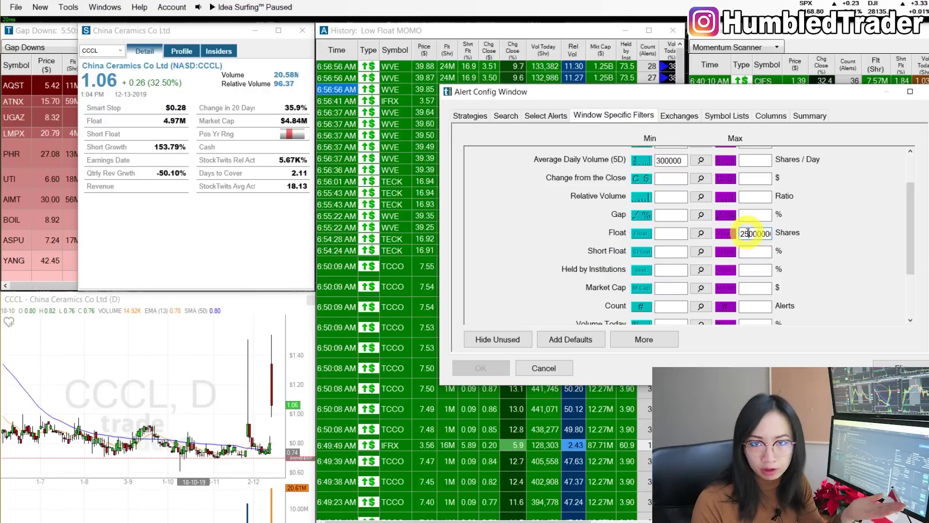
left_click_drag(765, 233, 799, 237)
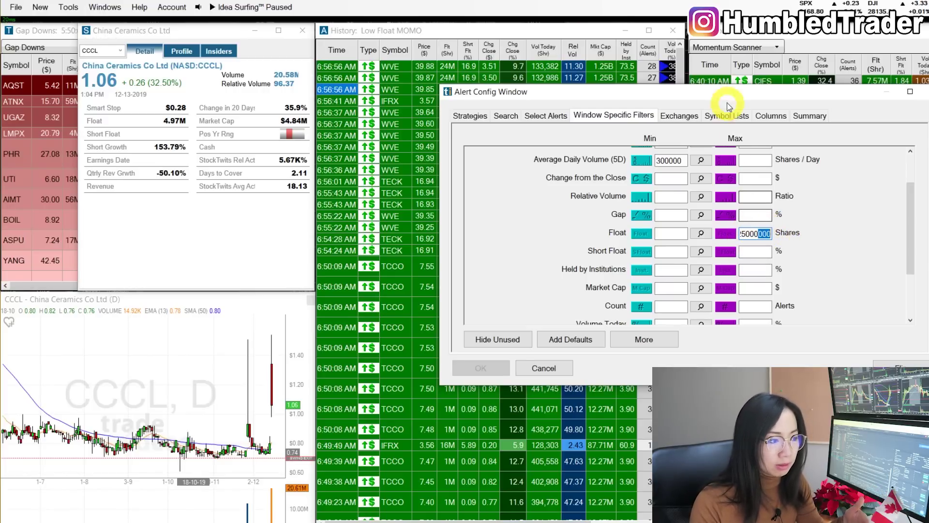
scroll(643, 233, "up", 1)
left_click(756, 287)
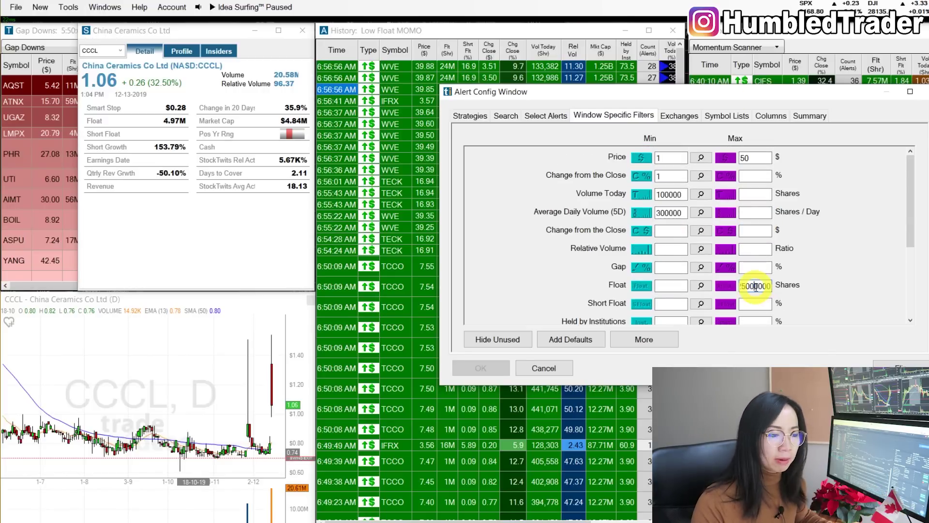
left_click(758, 288)
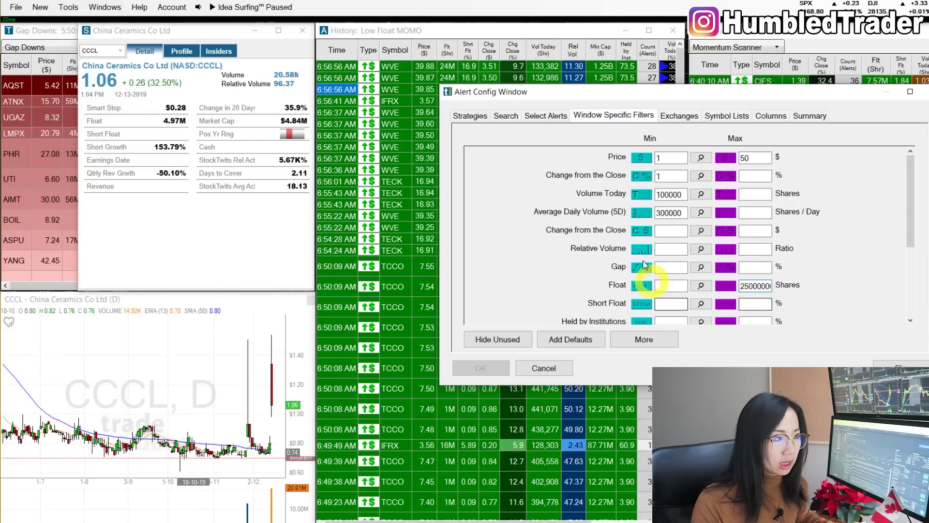
left_click(924, 91)
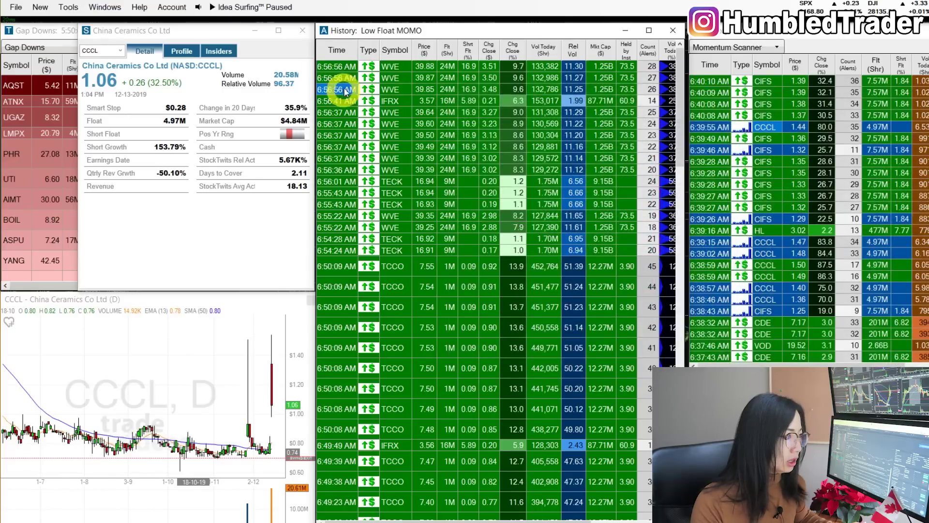
Step: Load IFRX and TCCO from the Low Float MOMO alerts into the linked chart and stock detail windows
left_click(390, 101)
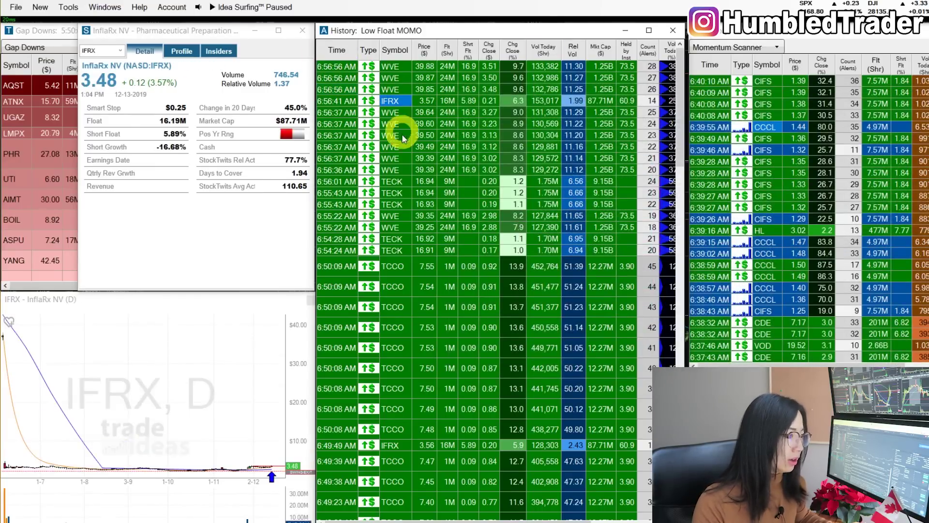
left_click(401, 265)
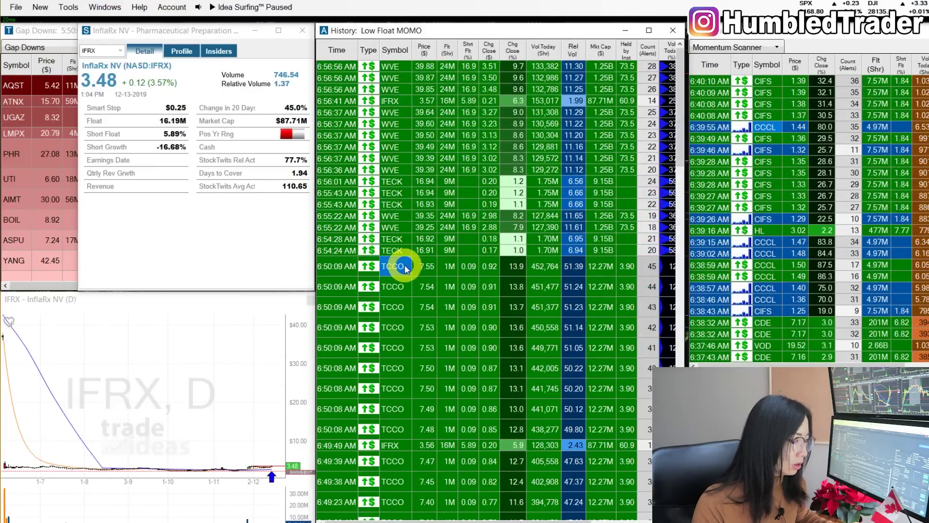
scroll(422, 330, "down", 1)
scroll(424, 328, "down", 3)
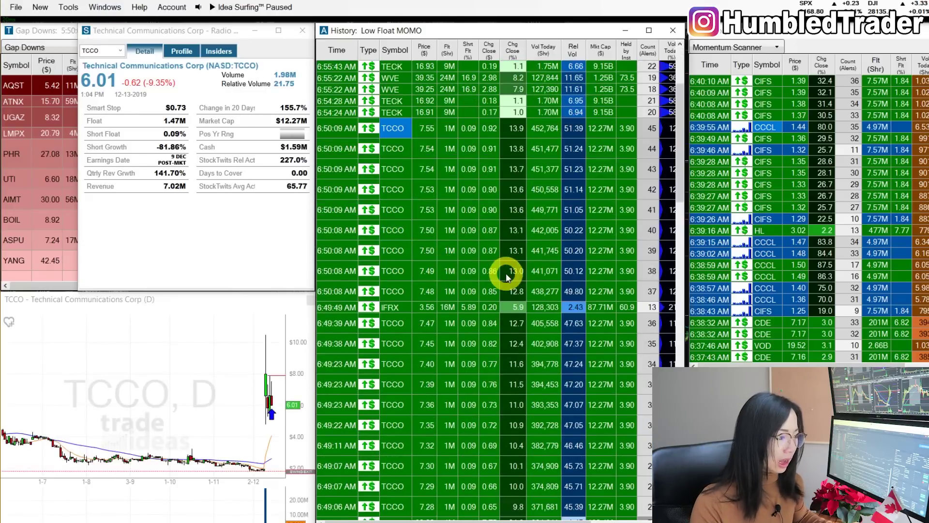
Step: Check the custom history time frame options for Low Float MOMO and leave the range unchanged
right_click(513, 283)
mouse_move(605, 314)
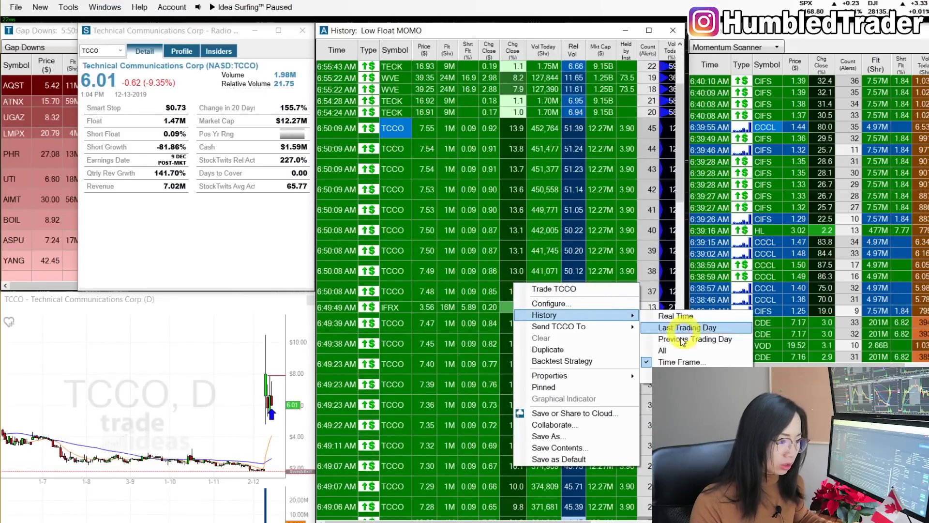
left_click(672, 362)
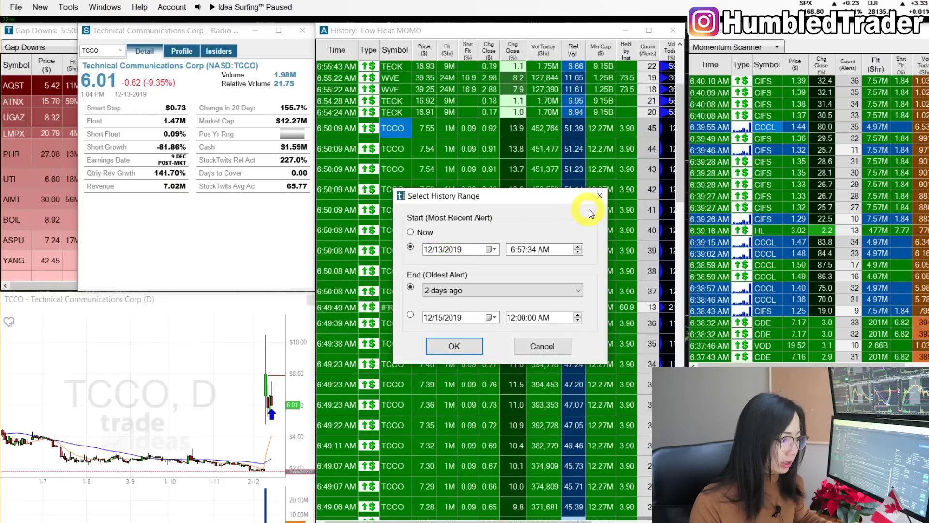
left_click(600, 196)
Step: Examine the earliest Low Float MOMO alerts by loading CEI, TCCO and LMPX into the linked chart and detail windows
scroll(568, 236, "down", 3)
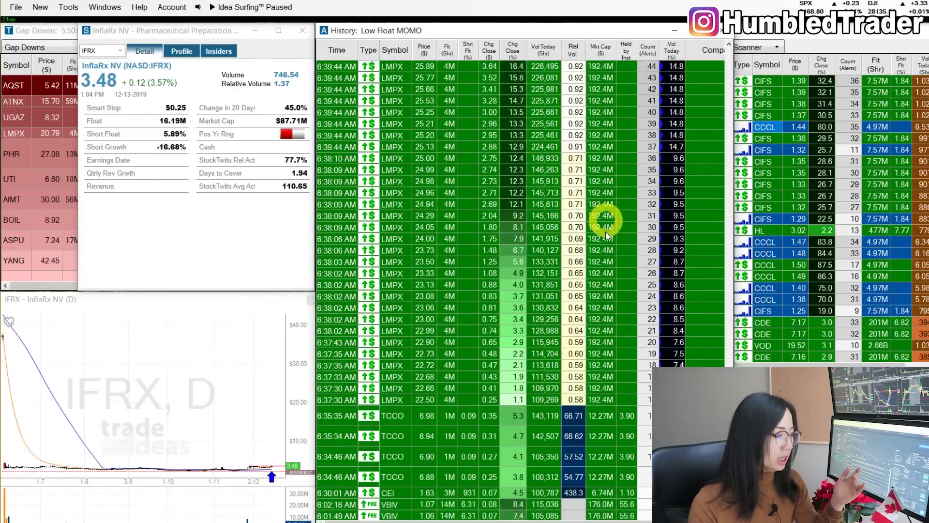
scroll(467, 319, "down", 1)
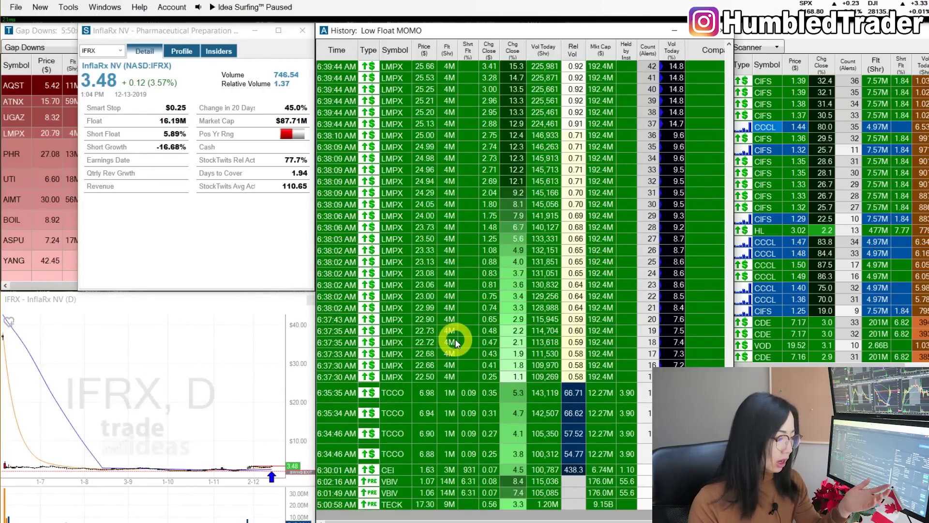
left_click(393, 469)
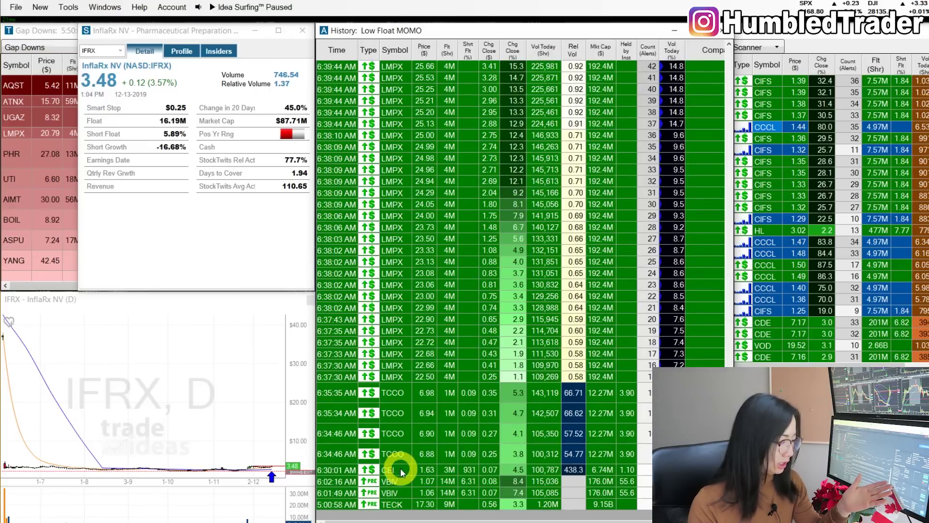
left_click(396, 455)
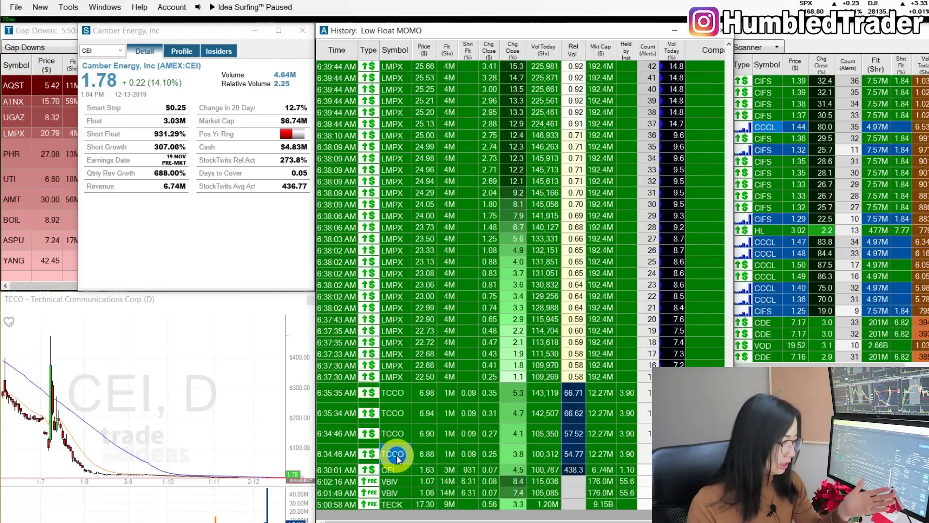
left_click(396, 377)
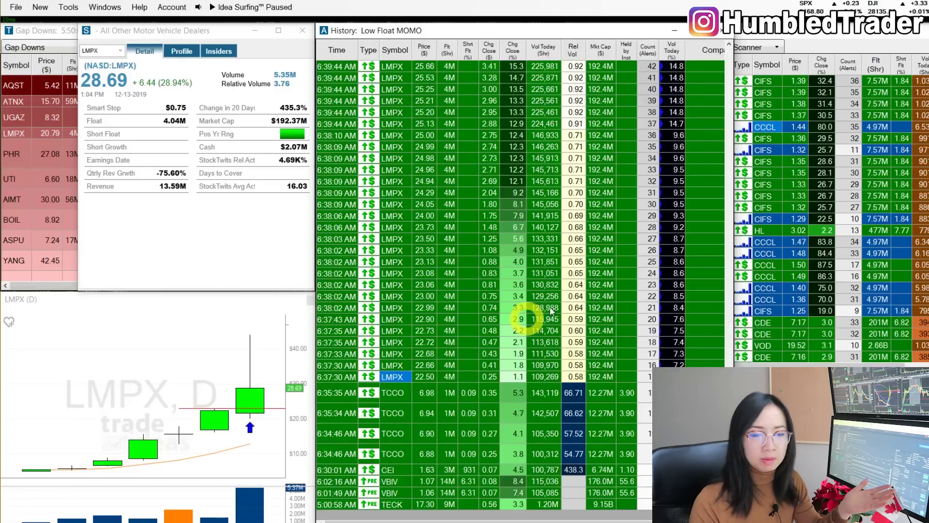
Step: Review which alerts are selected for Low Float MOMO and leave the configuration without changes
scroll(730, 73, "up", 10)
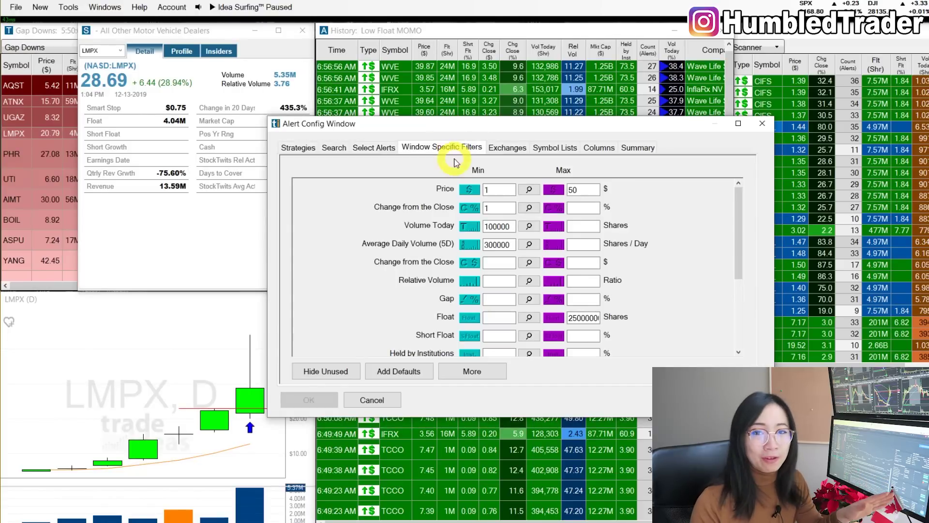
left_click(376, 147)
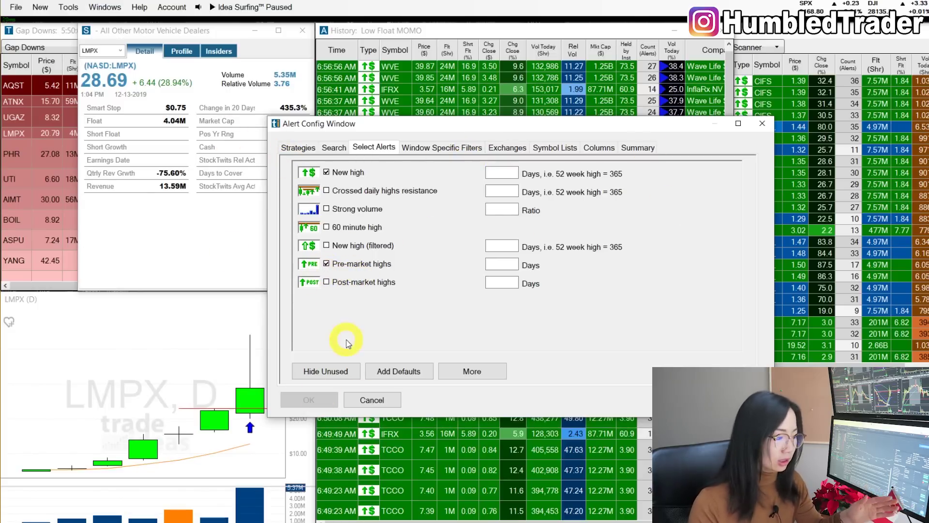
left_click(762, 123)
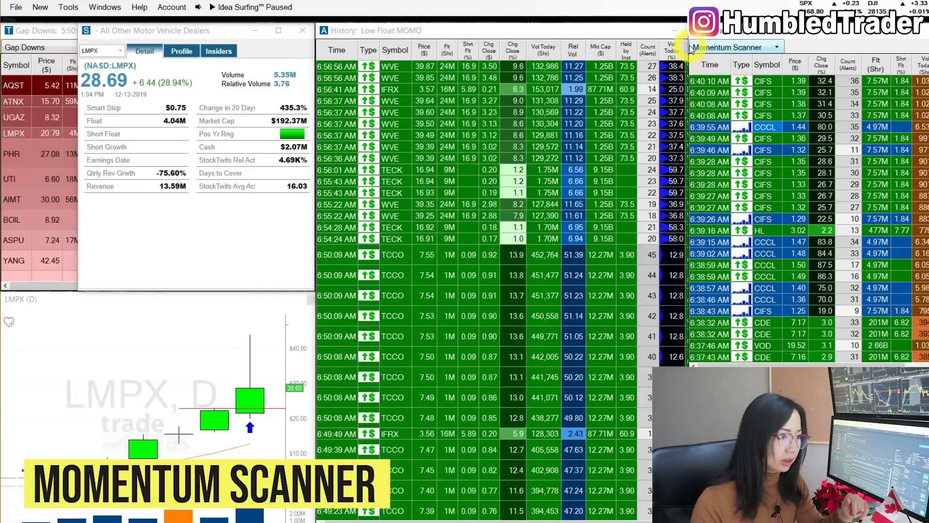
Step: Bring the Momentum Scanner fully into view and review its selected alerts, including the daily highs resistance days and strong volume ratio
left_click_drag(689, 48, 395, 18)
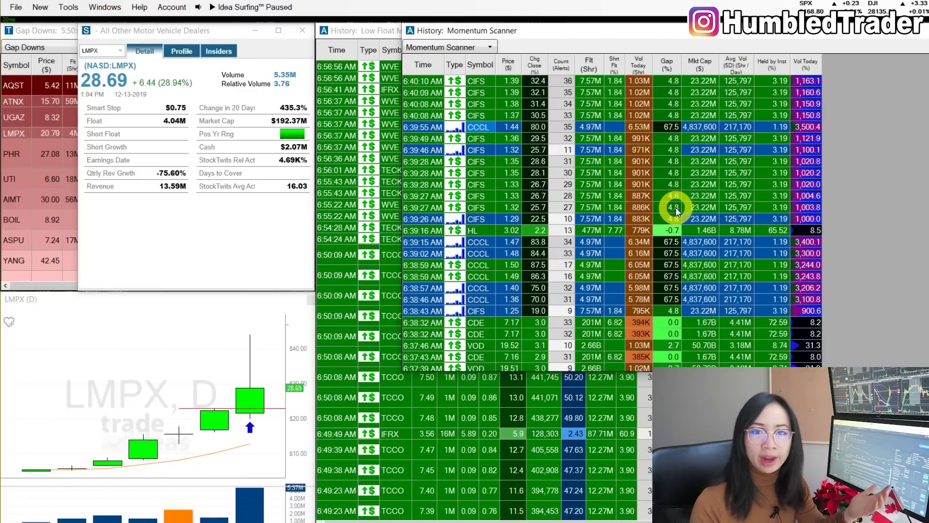
right_click(675, 219)
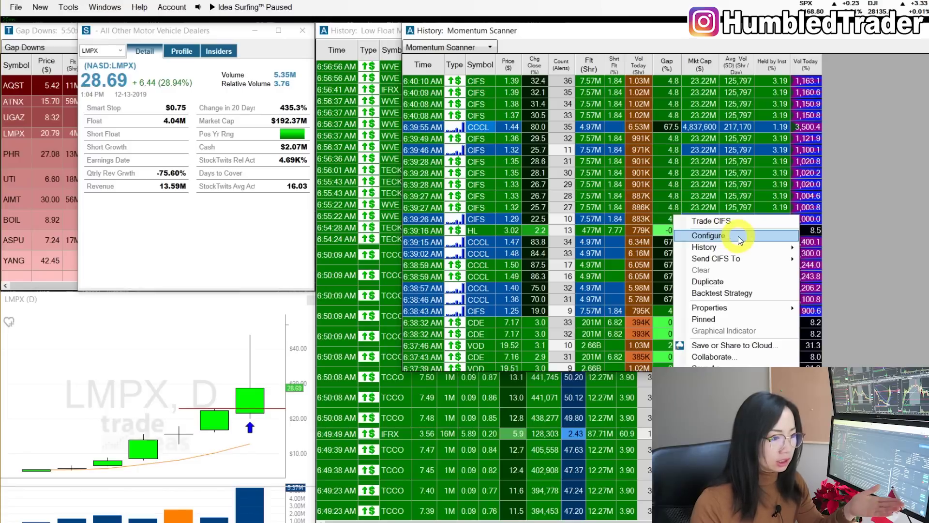
left_click(739, 236)
left_click_drag(591, 56, 460, 50)
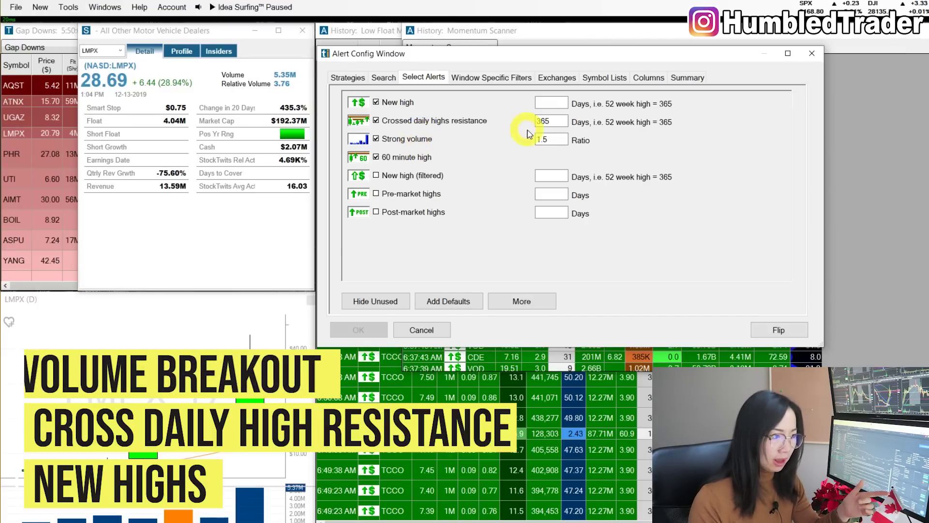
left_click(562, 141)
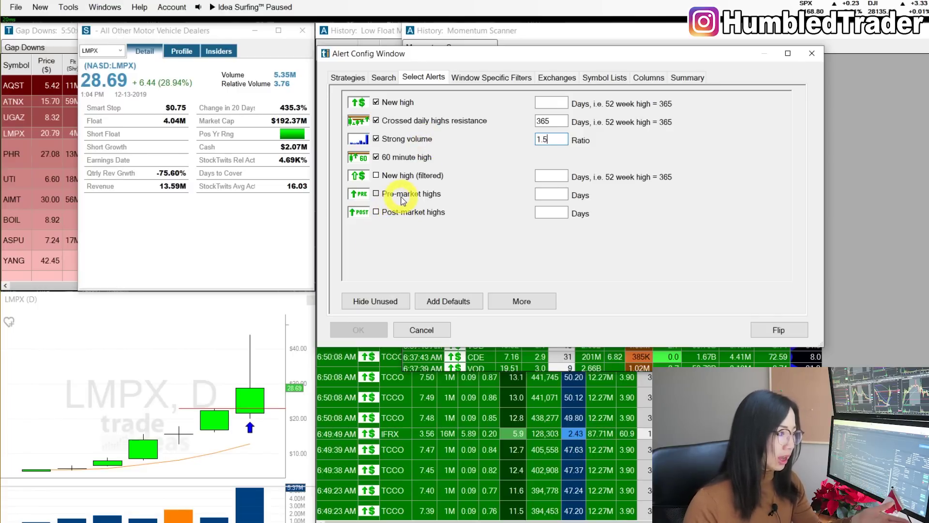
Step: Browse all available alerts and filters for the Momentum Scanner, examining the VWAP, consolidation, chart pattern, opening range and SMA crossover alerts
left_click(384, 77)
left_click(427, 121)
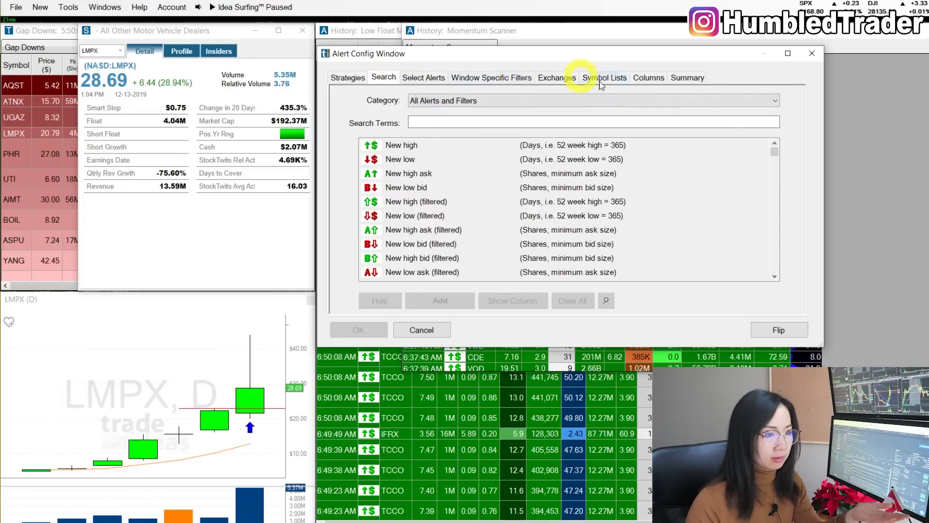
left_click(774, 172)
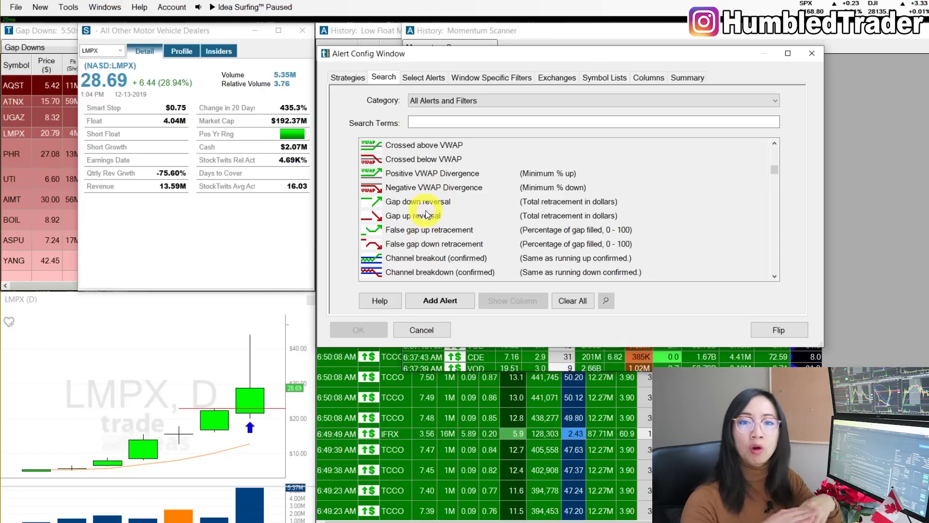
scroll(426, 213, "down", 6)
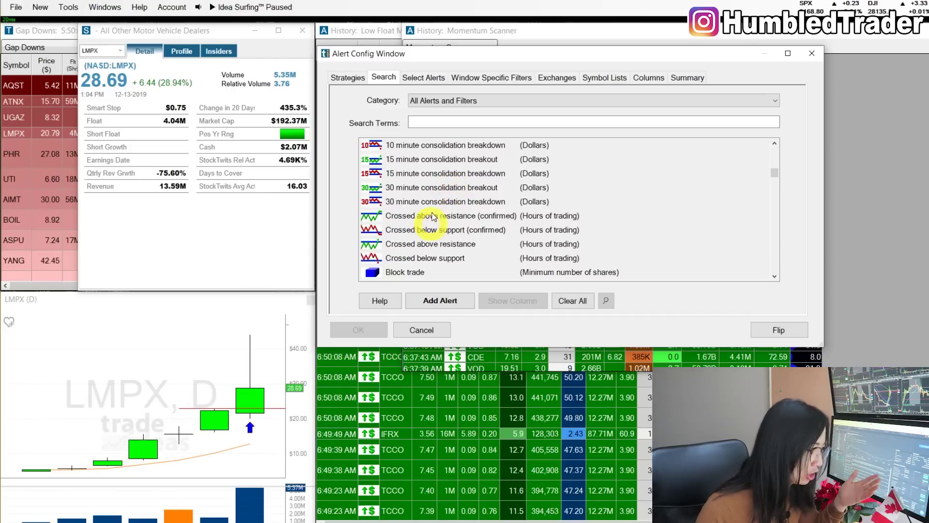
left_click(442, 193)
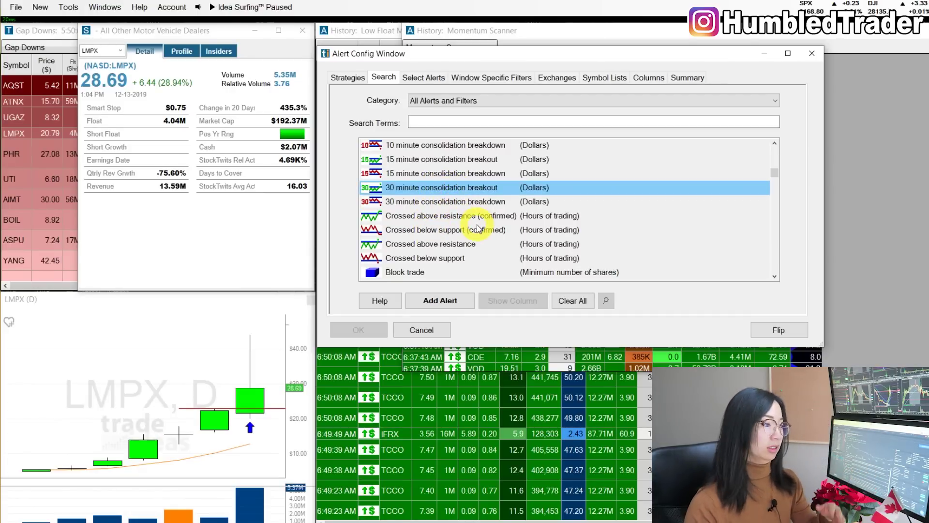
scroll(404, 273, "down", 3)
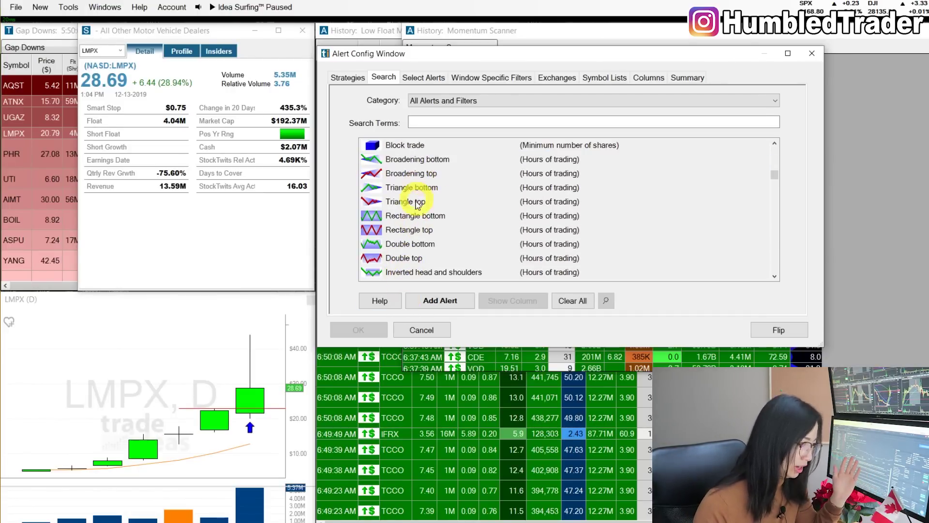
left_click(413, 202)
left_click(420, 218)
scroll(421, 220, "down", 2)
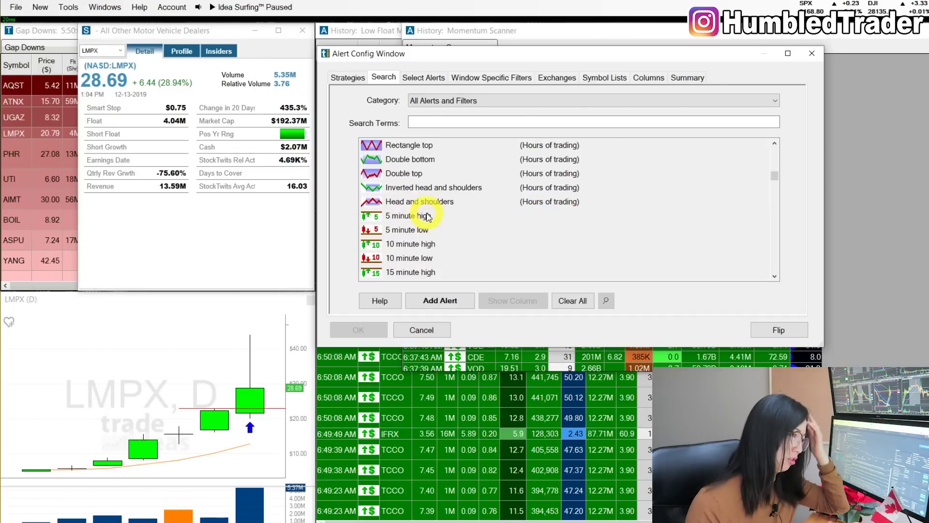
scroll(430, 214, "down", 2)
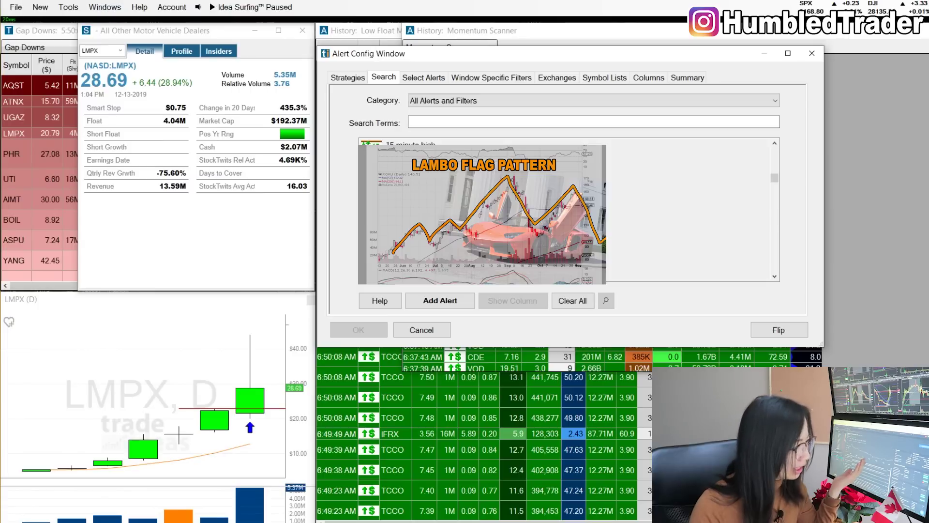
scroll(483, 191, "down", 4)
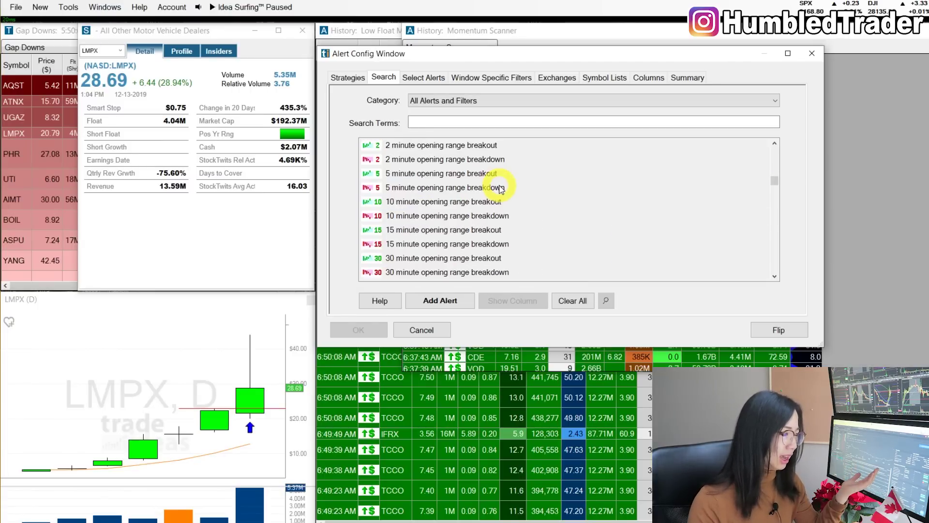
scroll(503, 189, "down", 15)
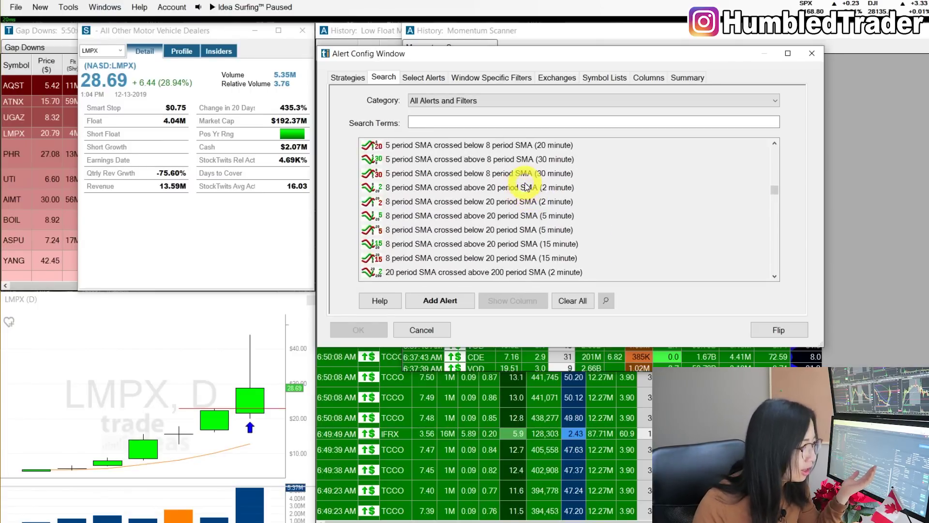
scroll(526, 187, "down", 12)
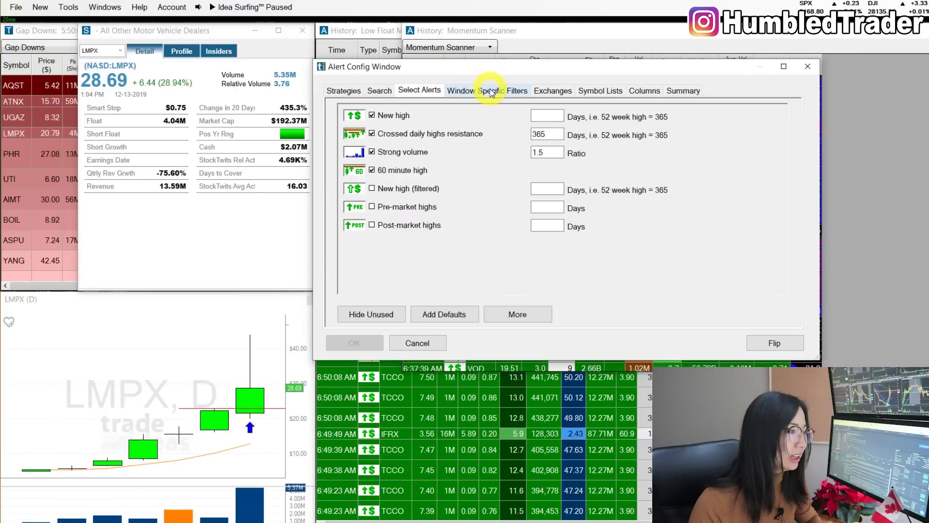
Step: Try a maximum price of $50 in the Momentum Scanner's window-specific filters and restore it to $20
left_click(492, 91)
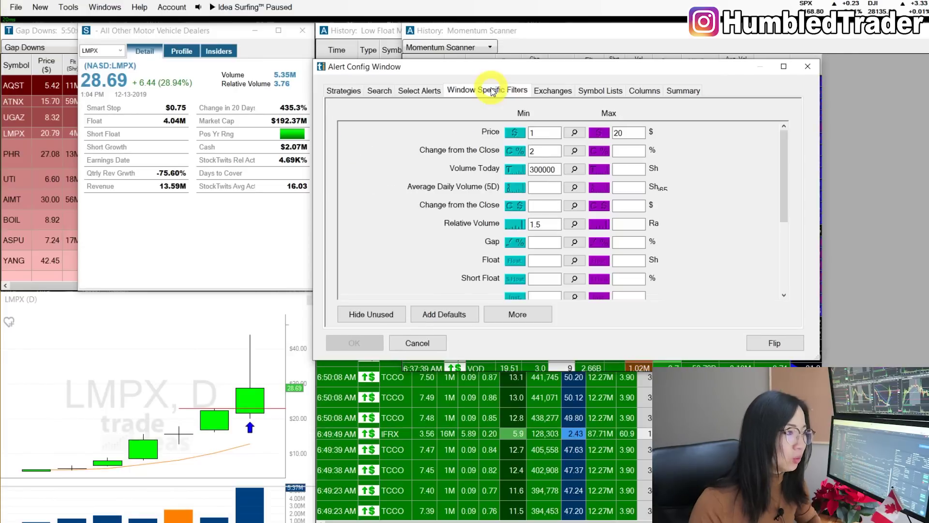
left_click_drag(518, 72, 595, 251)
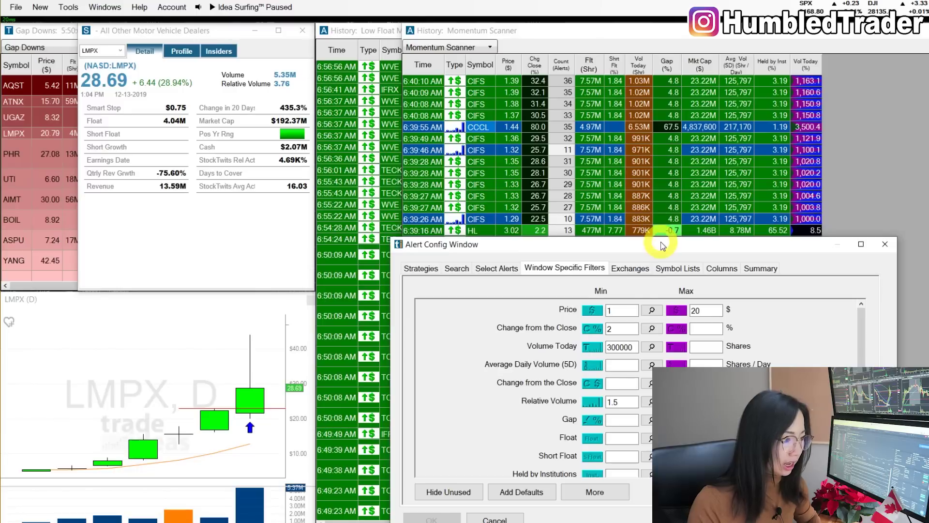
left_click_drag(663, 244, 666, 106)
left_click(633, 174)
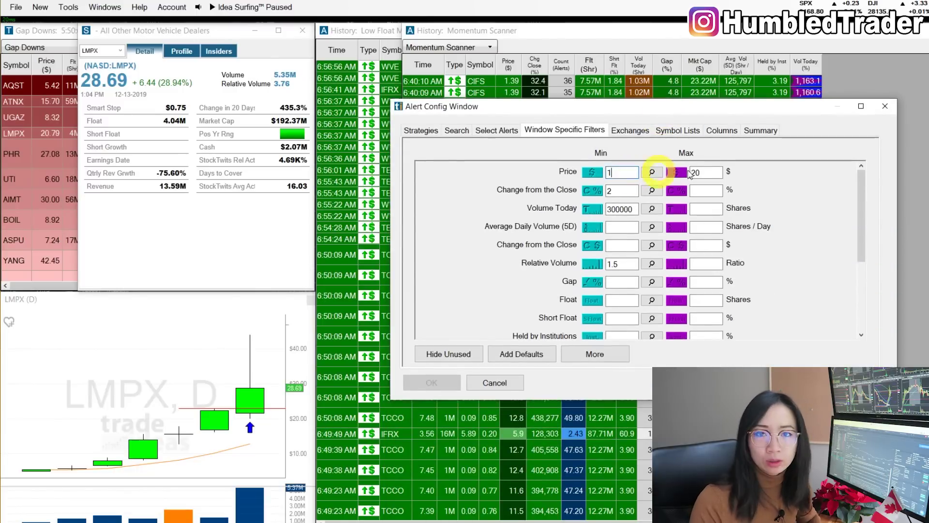
left_click(718, 174)
type("20")
double_click(695, 173)
type("5")
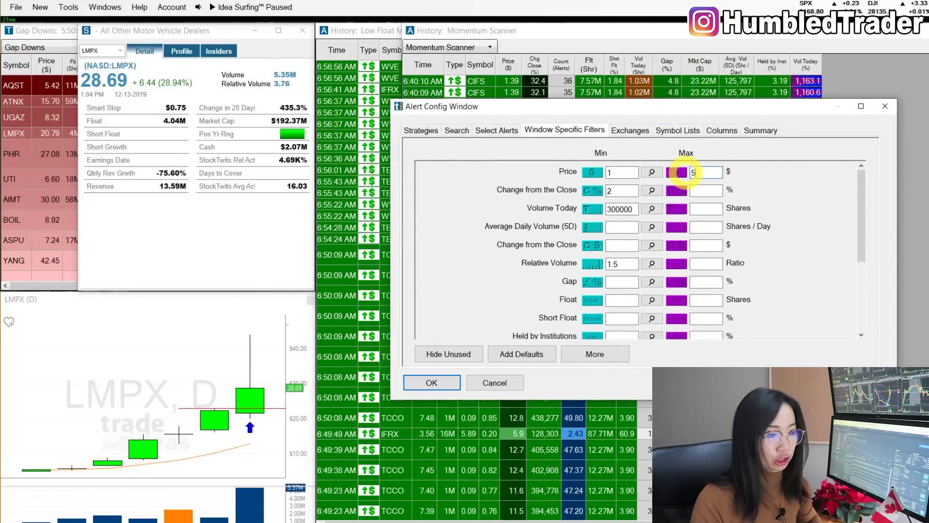
type("0")
double_click(695, 173)
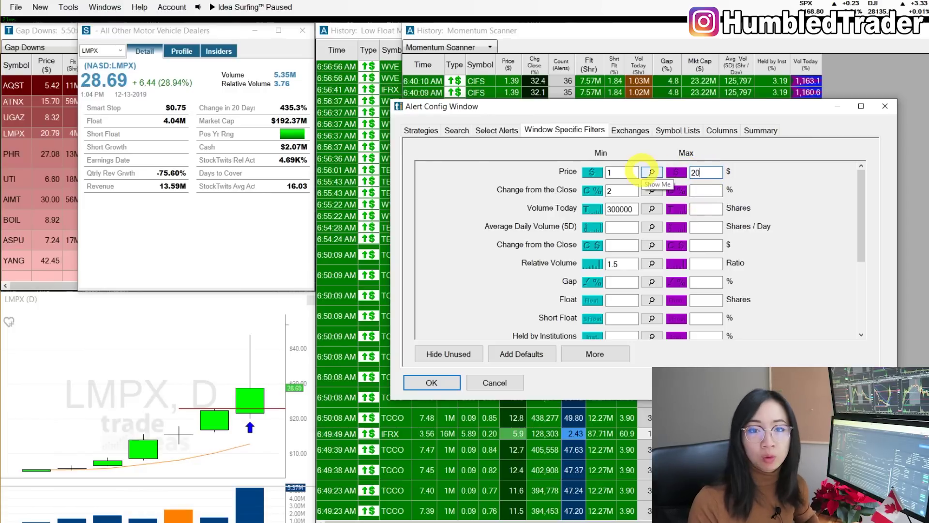
Step: Review the Momentum Scanner's filters for change from the close, today's volume and relative volume, and close the configuration without saving
left_click(620, 190)
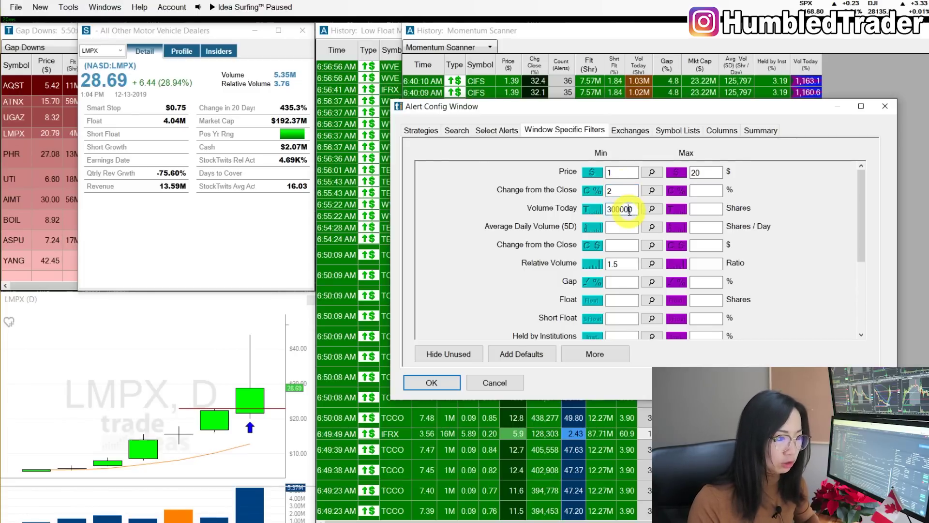
scroll(857, 207, "down", 1)
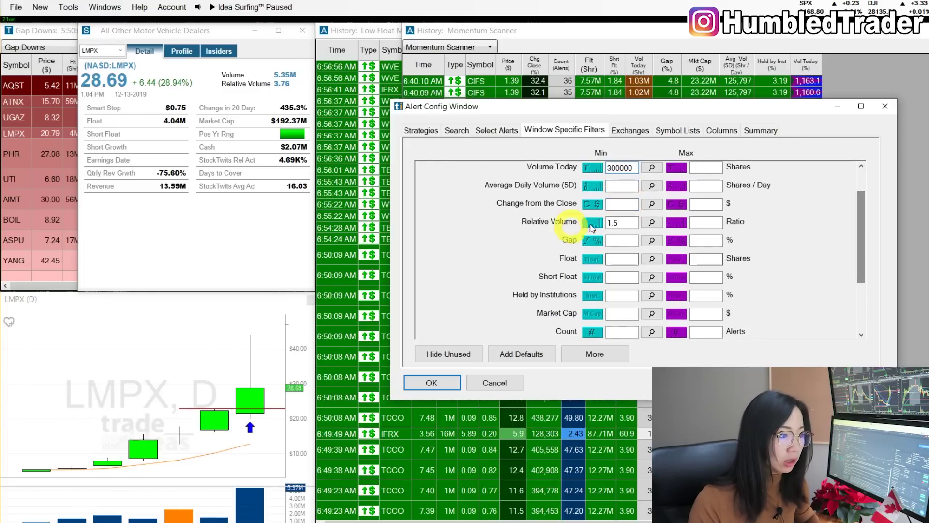
left_click(620, 222)
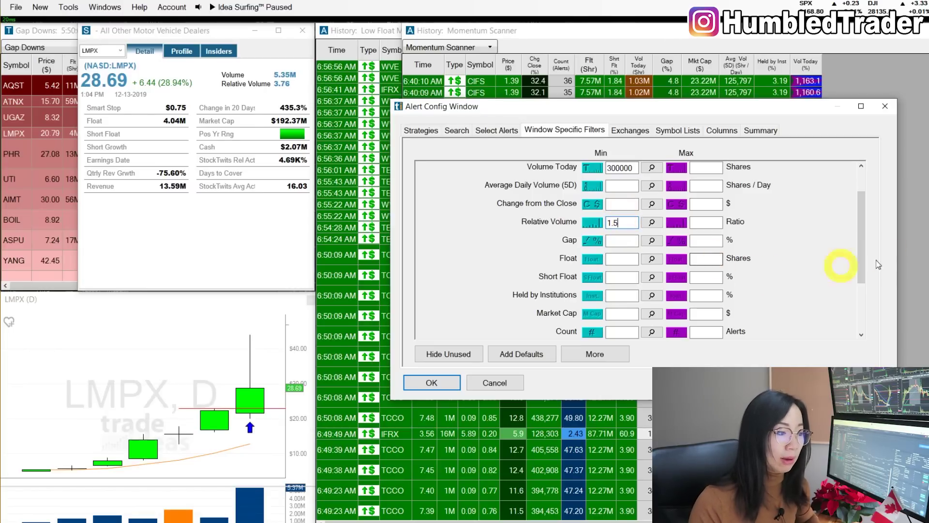
left_click(862, 296)
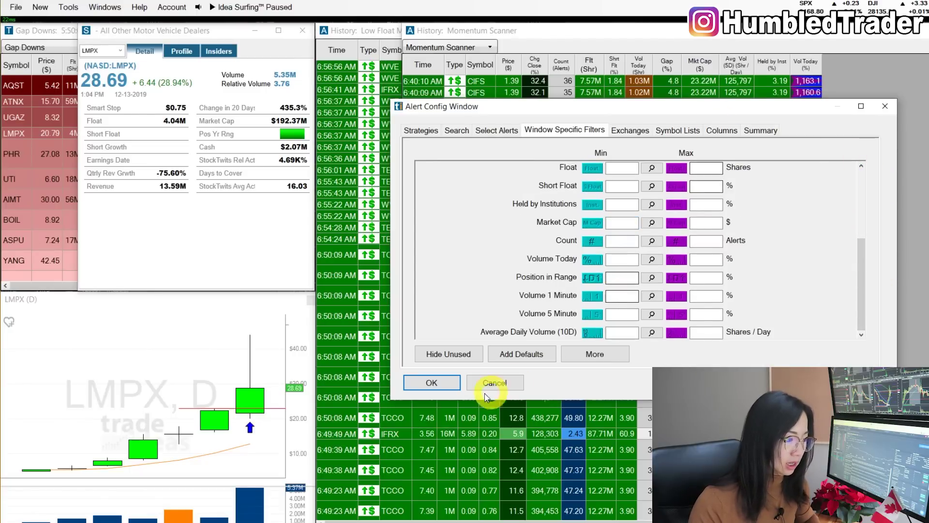
left_click(885, 106)
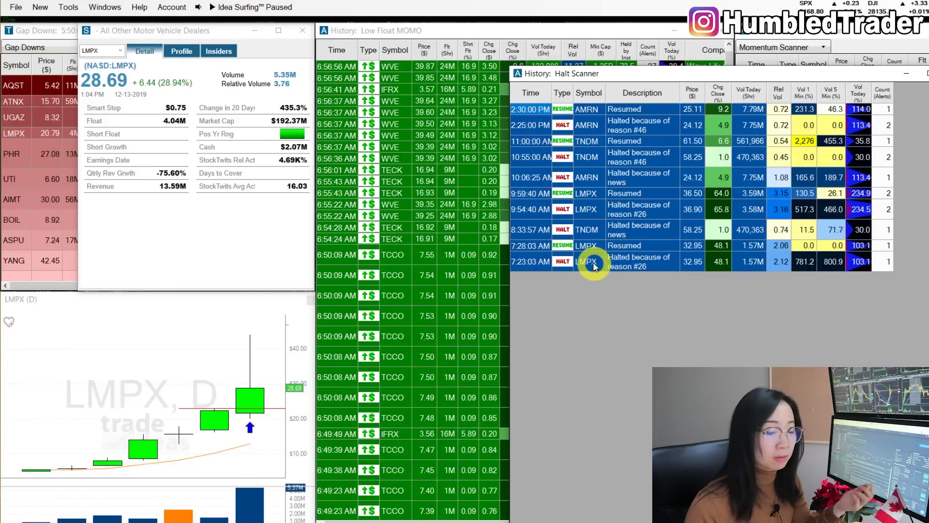
Step: Open the Halt Scanner's configuration and review its available alerts and the selected Halt and Resume alerts
right_click(700, 295)
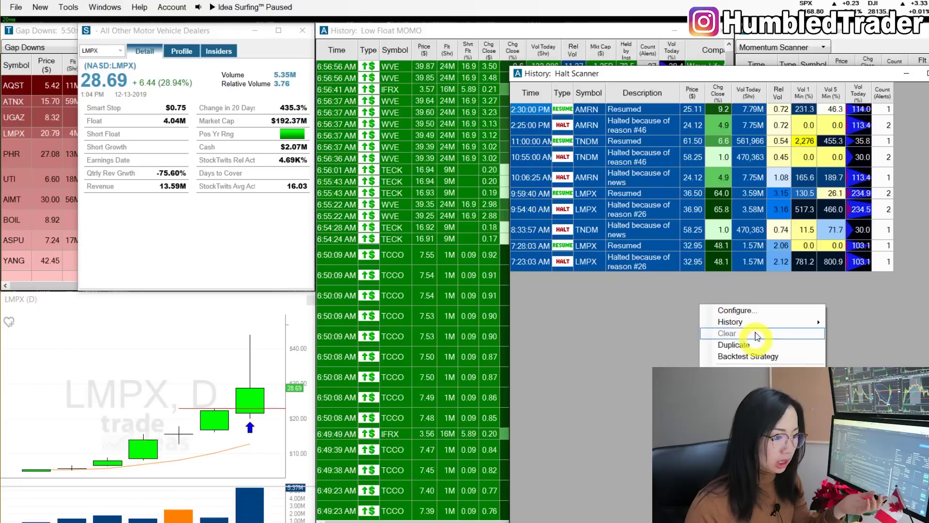
left_click(748, 300)
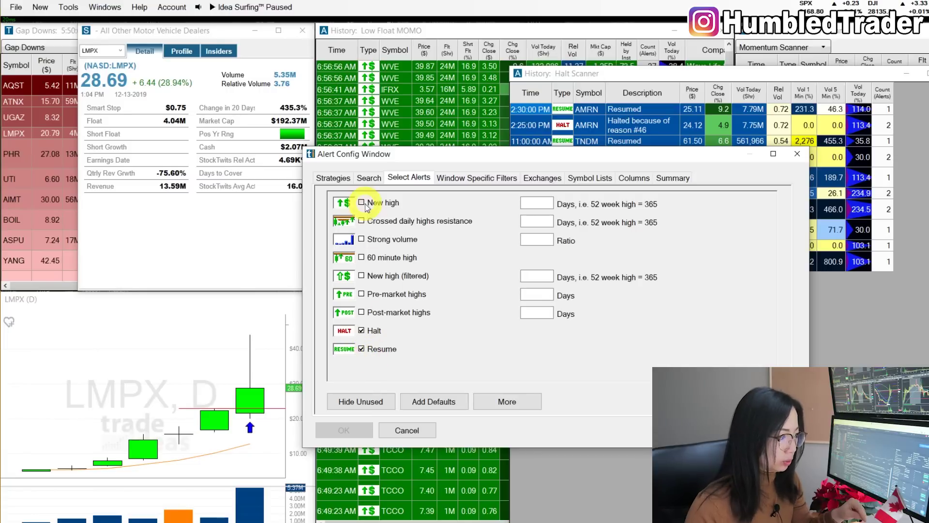
left_click(369, 178)
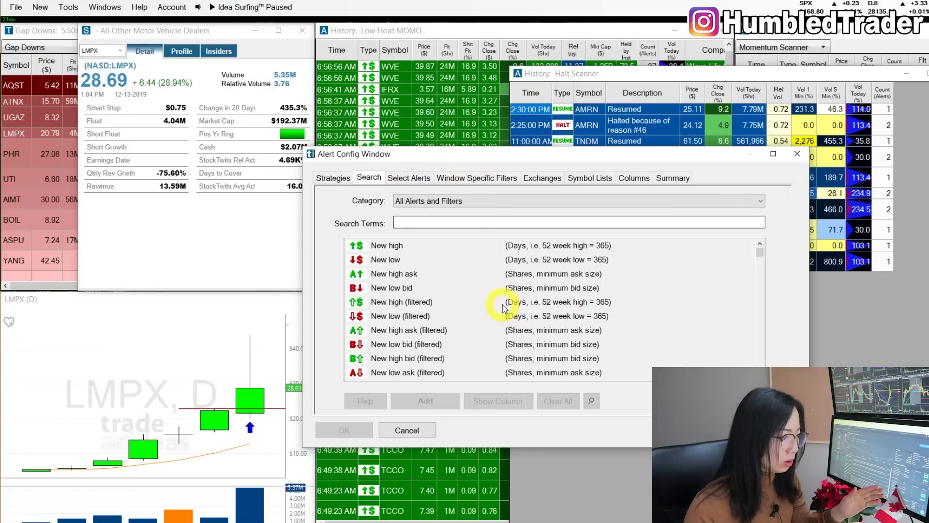
scroll(492, 301, "down", 15)
scroll(448, 320, "down", 2)
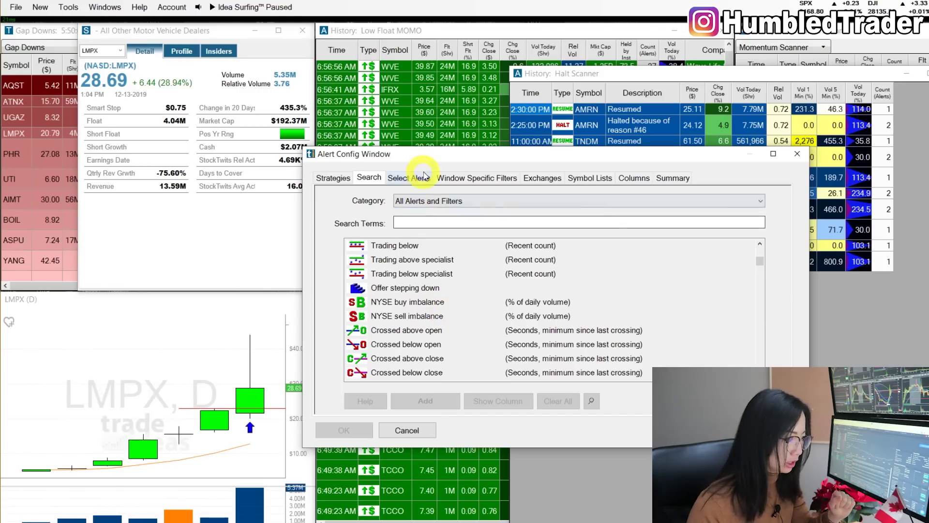
left_click(424, 177)
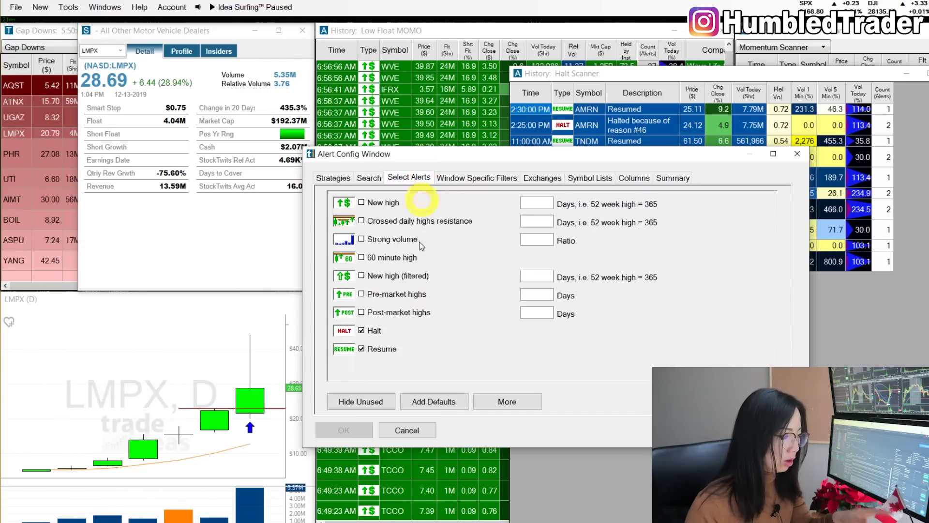
Step: Try clearing the maximum price in the Halt Scanner's window-specific filters, review its volume filters, and close the configuration without saving
left_click(477, 177)
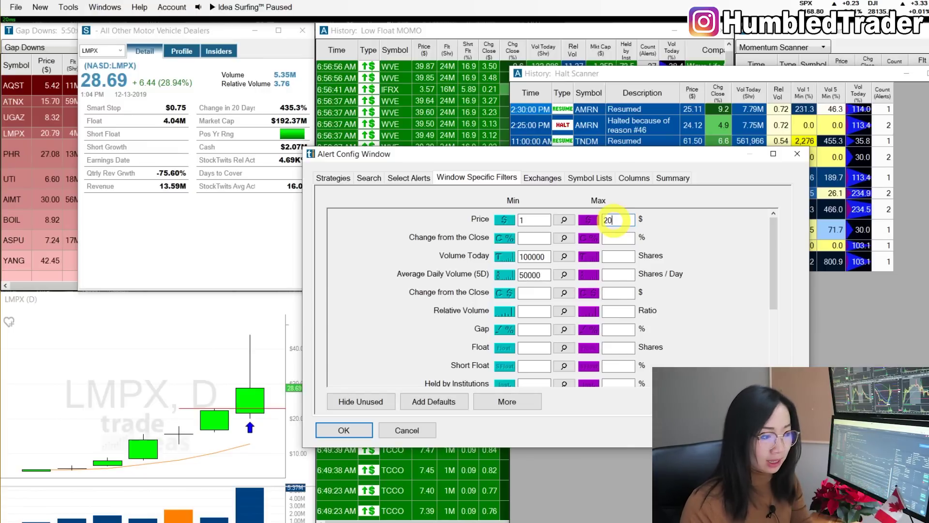
key("BackSpace")
key("BackSpace")
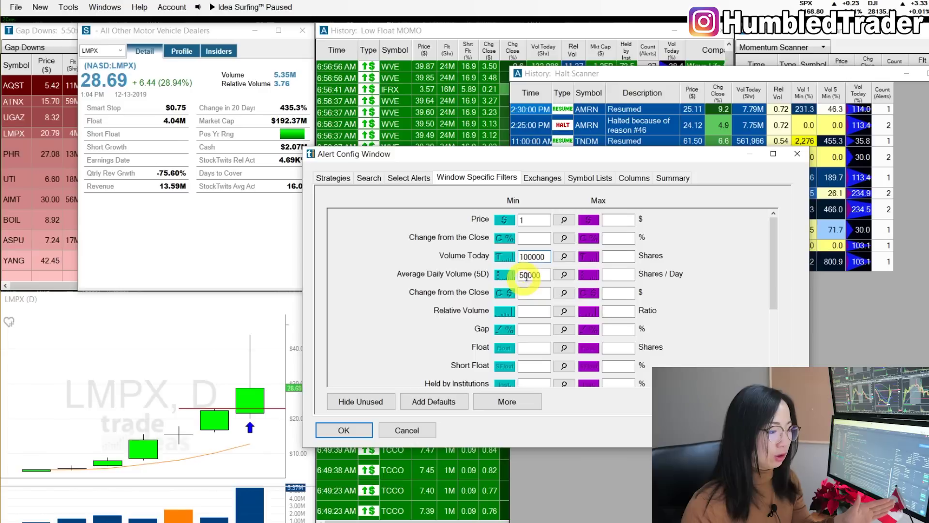
left_click(526, 276)
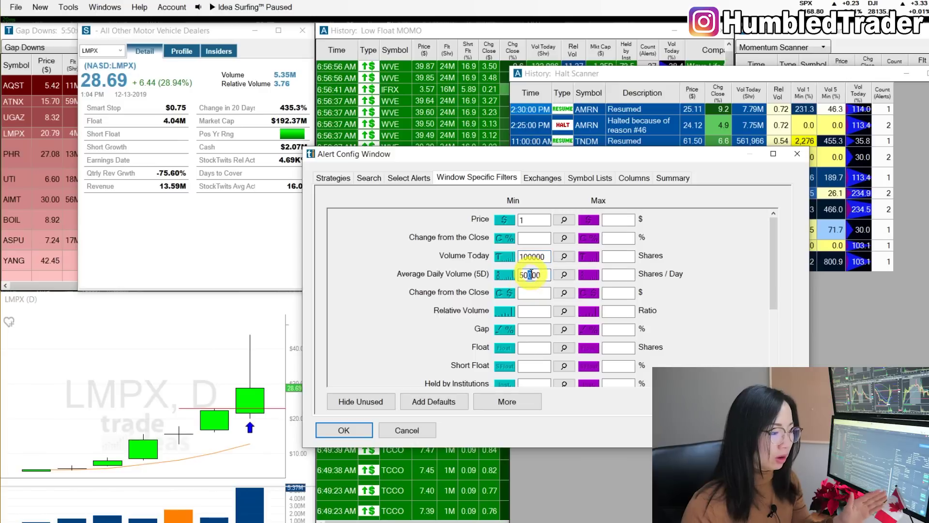
left_click(772, 324)
left_click_drag(771, 309, 771, 166)
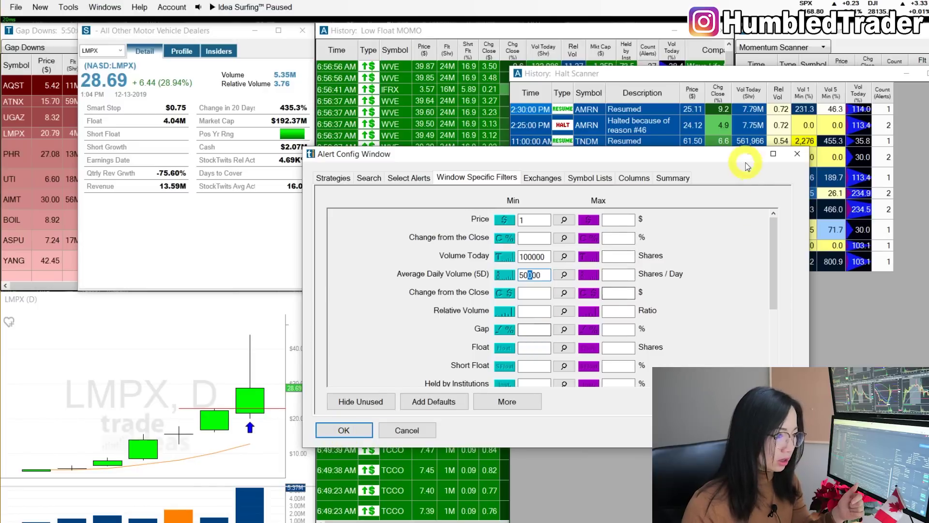
left_click(797, 153)
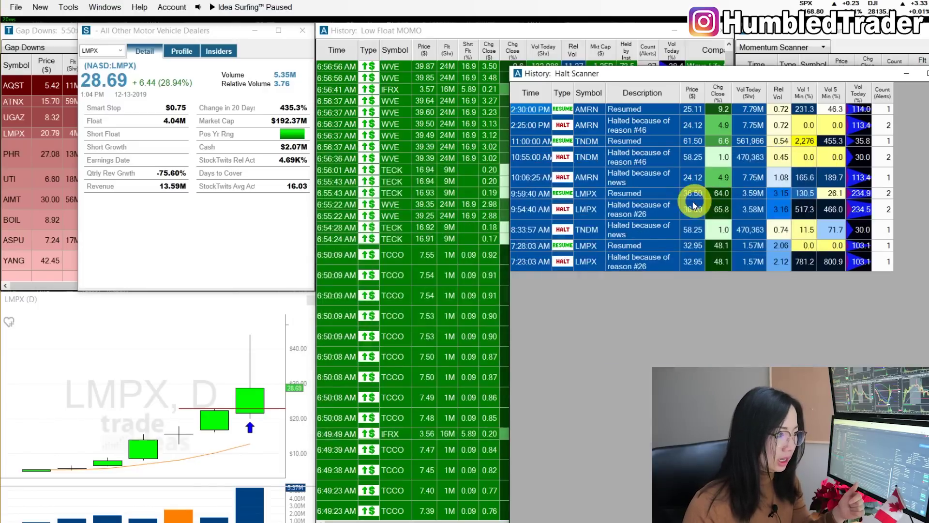
Step: View the LMPX, TNDM and AMRN halt alerts from the Halt Scanner in the linked chart and stock detail windows
left_click(596, 248)
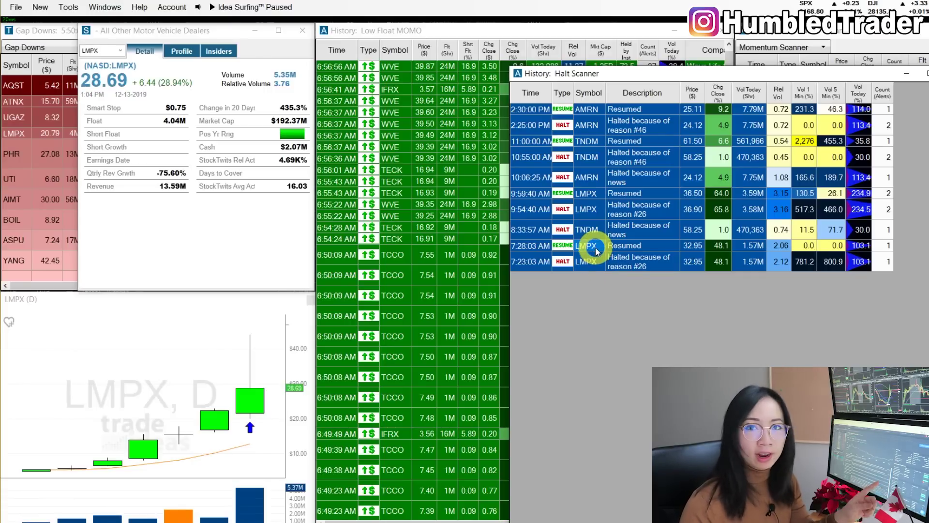
left_click(587, 232)
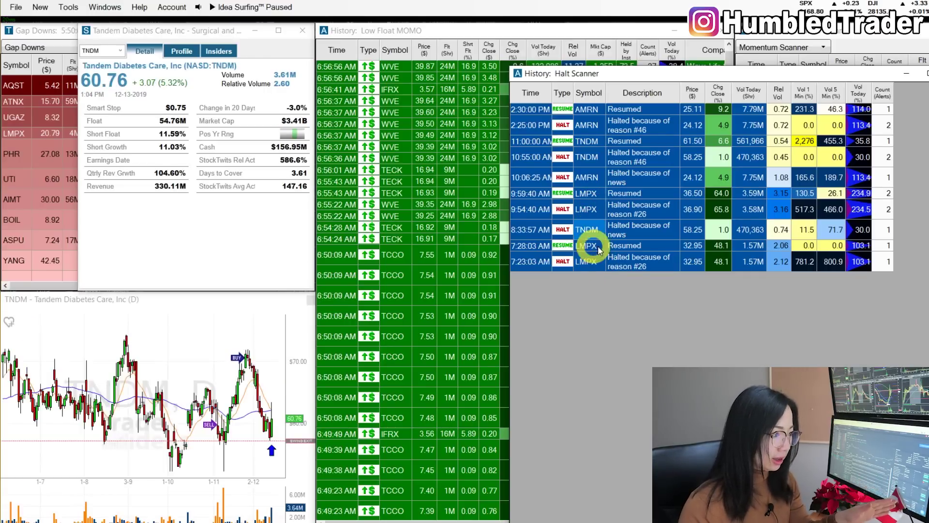
left_click(589, 124)
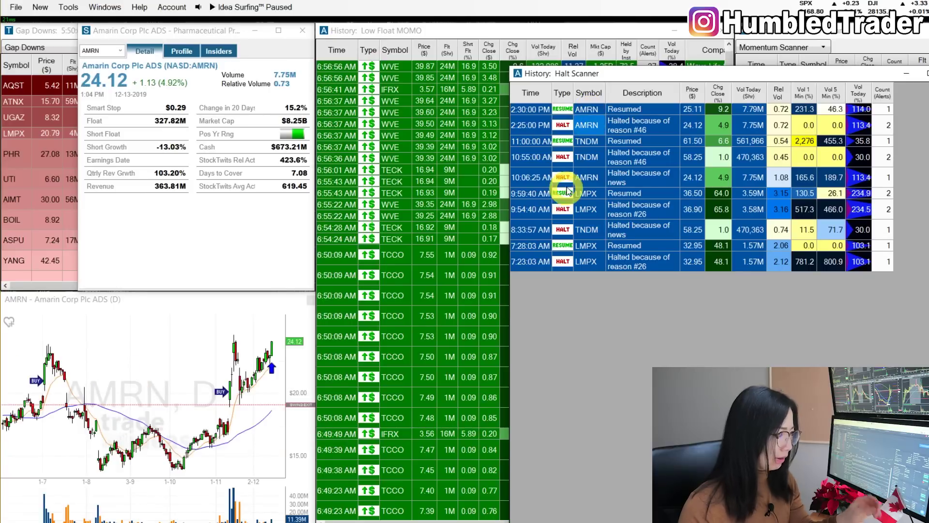
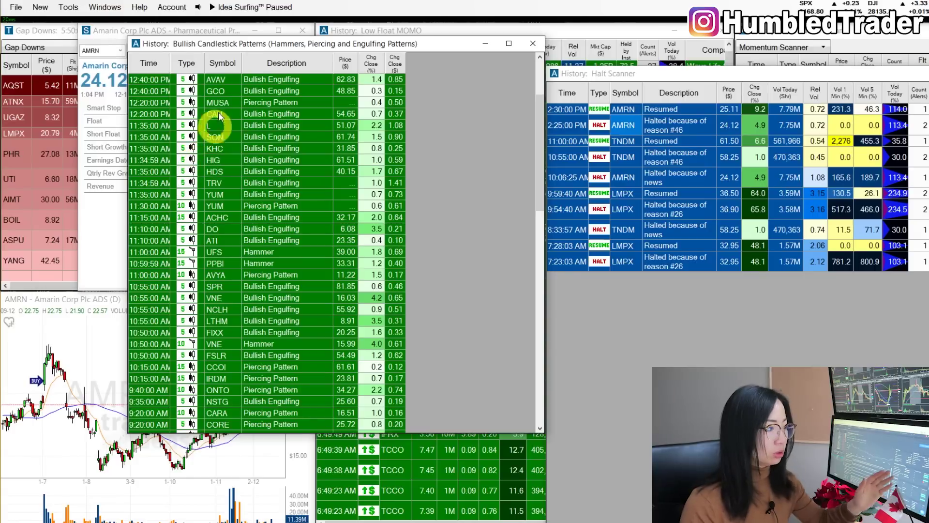
Step: Review the window-specific filters of the Bullish Candlestick Patterns scanner, close its configuration without changes, and shift the scanner window aside
right_click(492, 226)
left_click(513, 230)
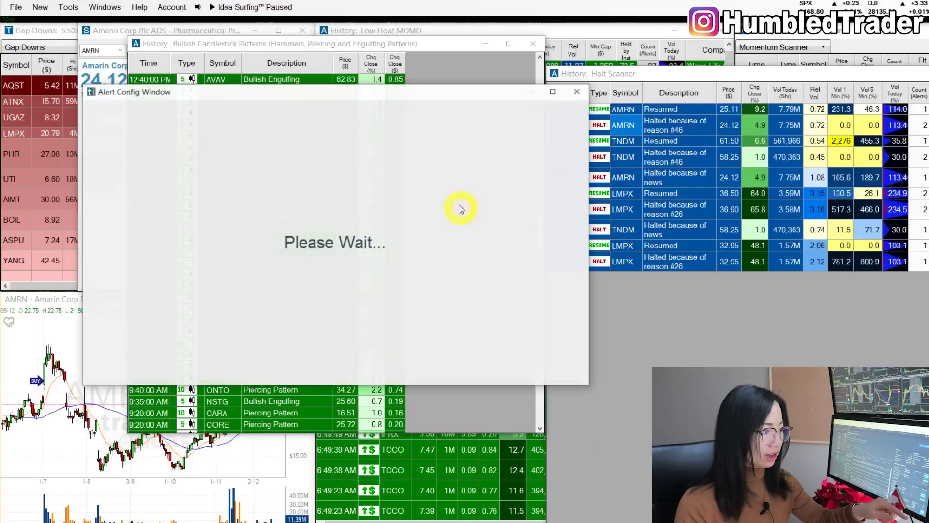
left_click(242, 116)
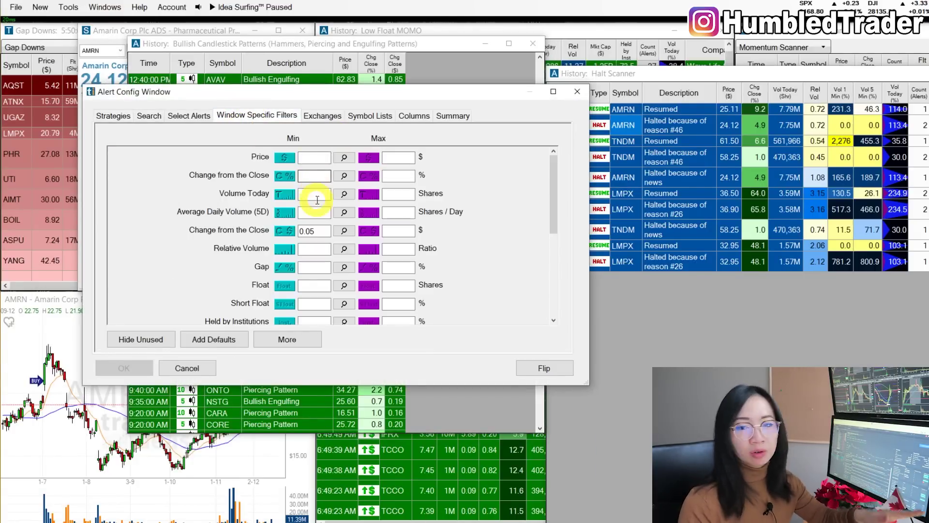
left_click(578, 91)
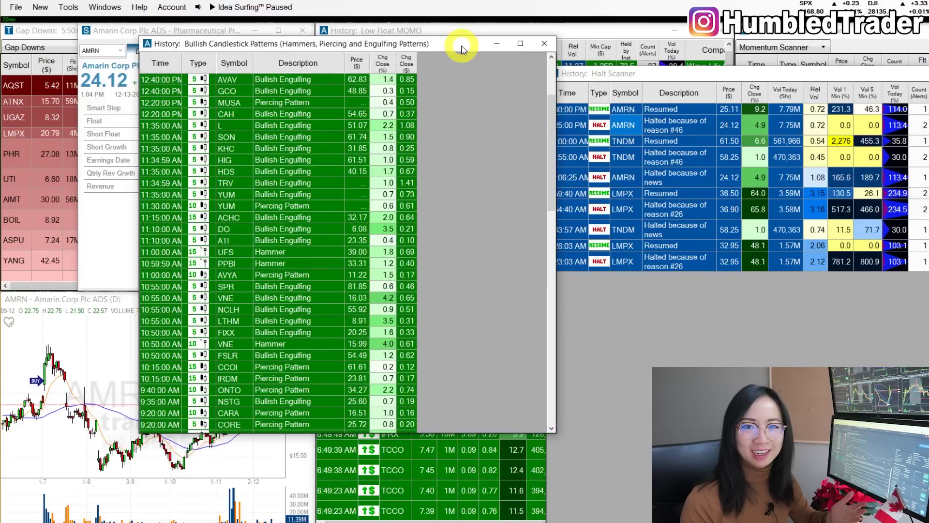
left_click_drag(462, 49, 501, 49)
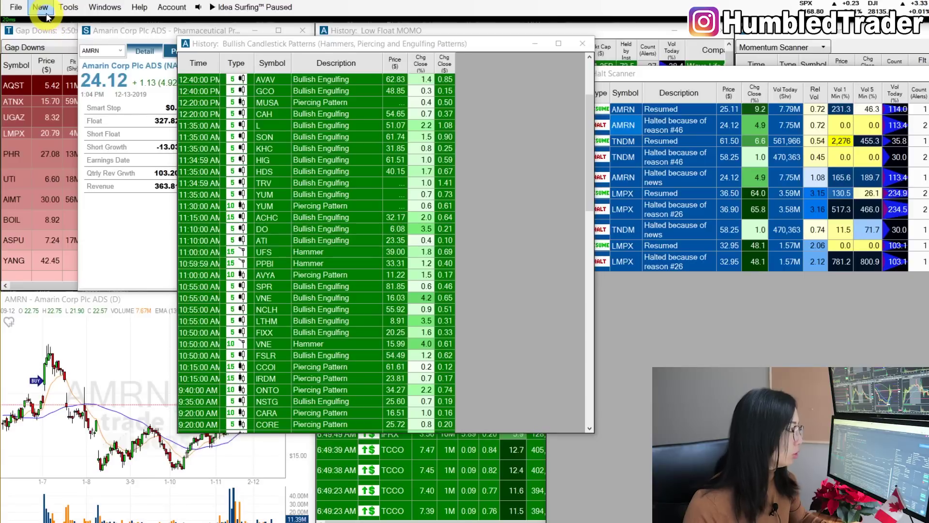
Step: Open the Channel Bar, move it clear of the window edge, and browse its preset channels from My Cloud past Explosive Winners
left_click(46, 8)
left_click(93, 117)
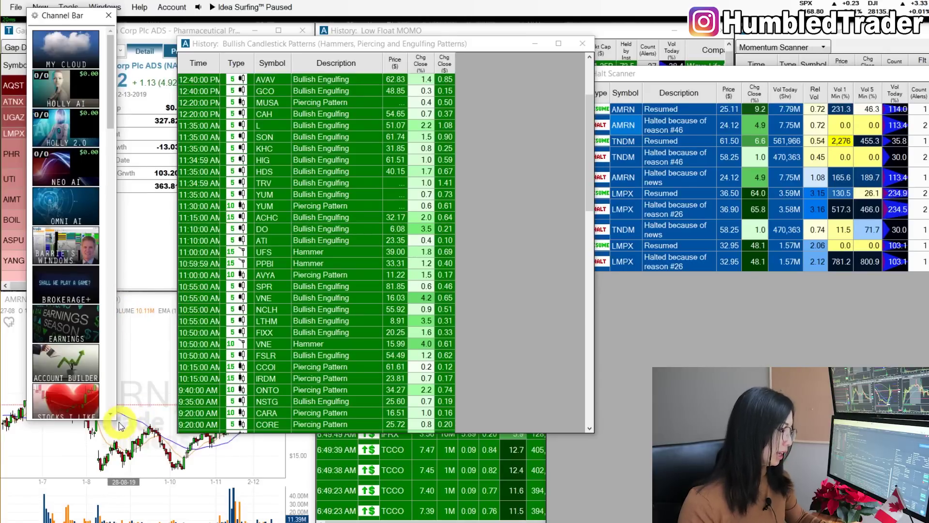
left_click_drag(72, 15, 140, 28)
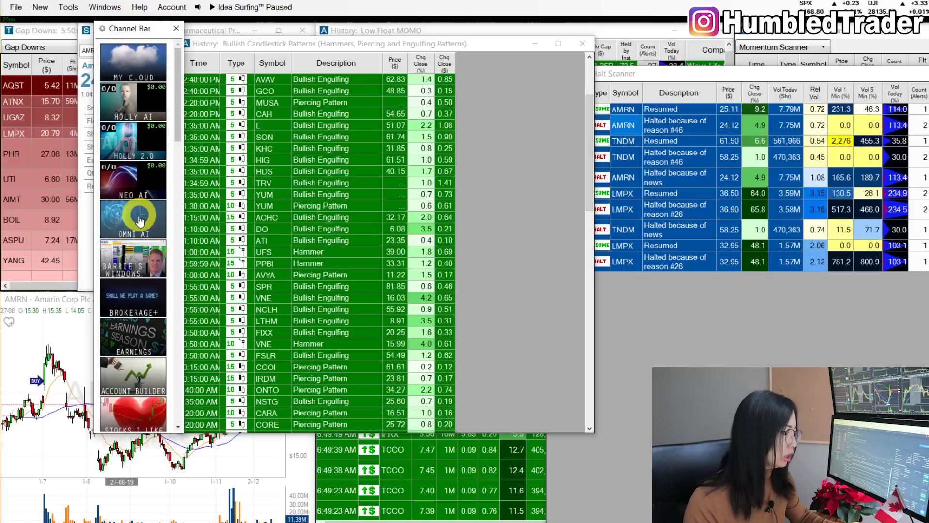
scroll(177, 94, "down", 2)
scroll(178, 95, "down", 2)
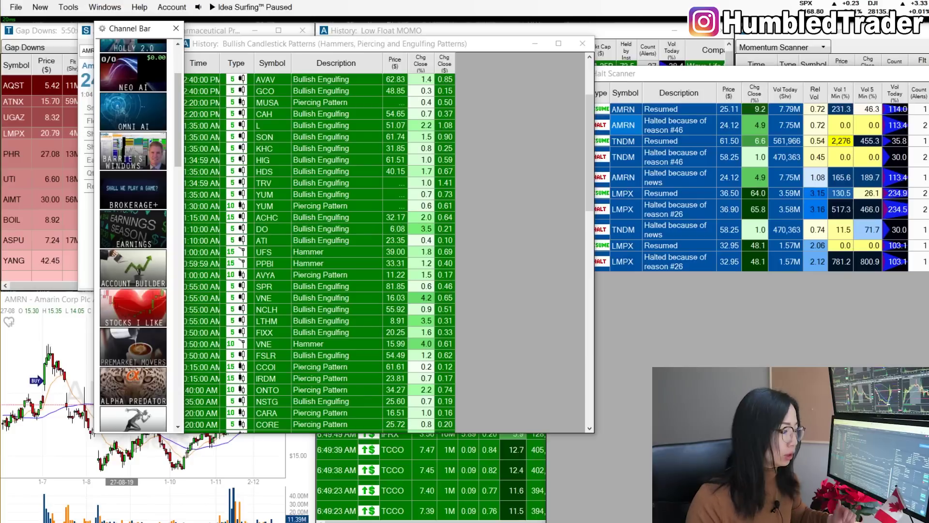
scroll(140, 252, "down", 2)
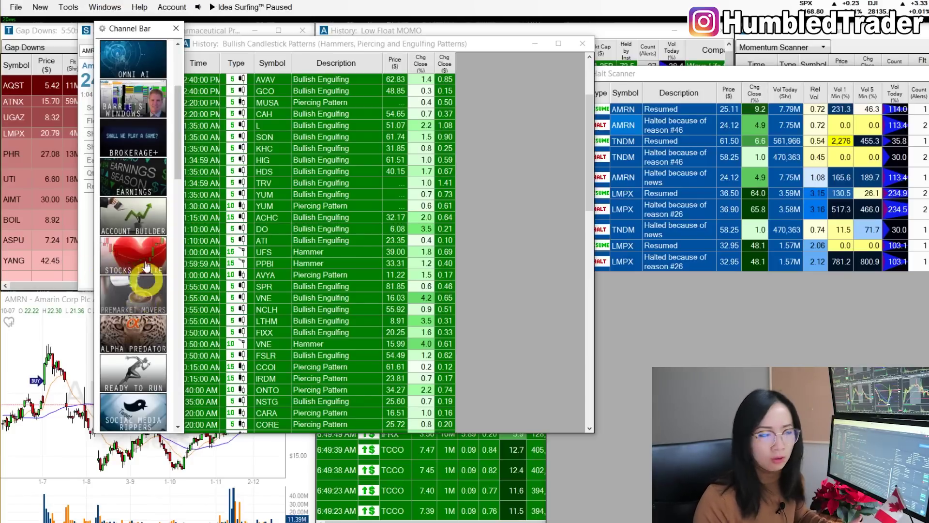
scroll(145, 291, "down", 4)
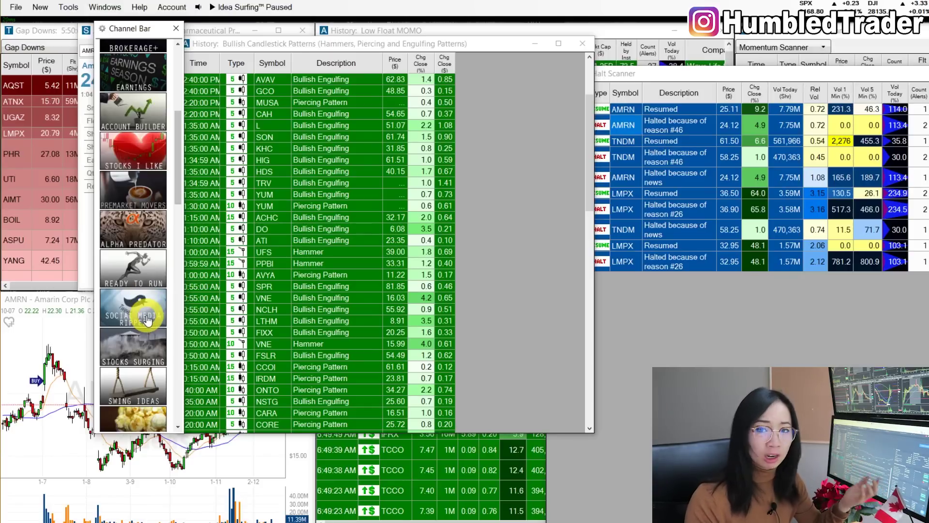
scroll(147, 320, "down", 3)
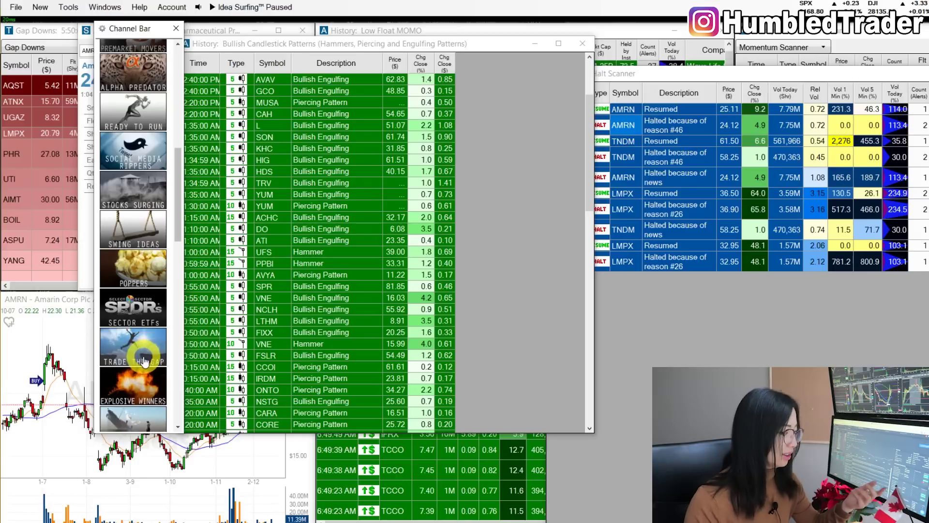
scroll(142, 352, "down", 1)
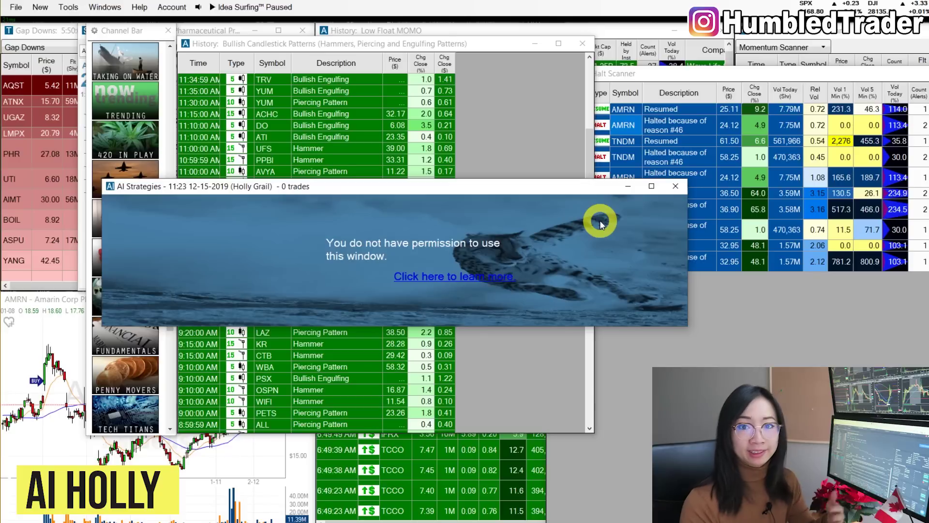
Step: Open a Brokerage Plus window and reposition it to view its positions and order entry area
left_click(40, 7)
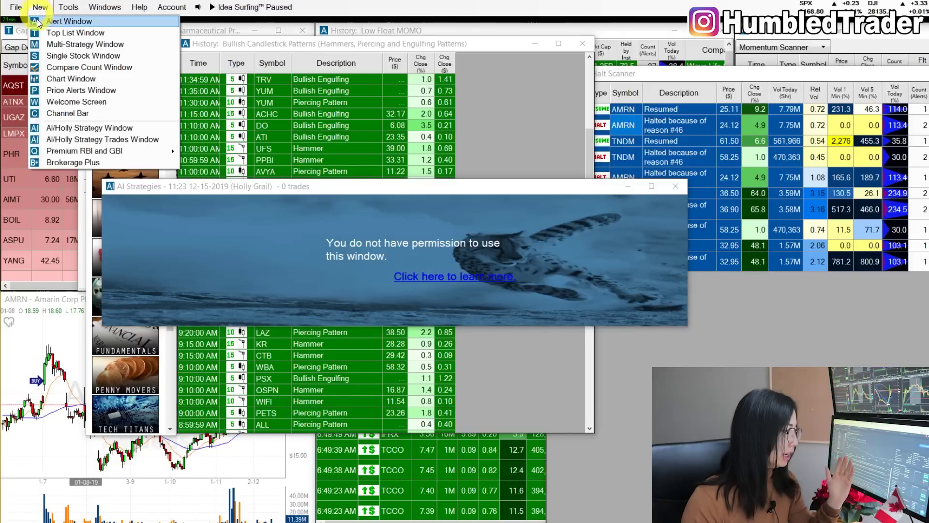
left_click(97, 163)
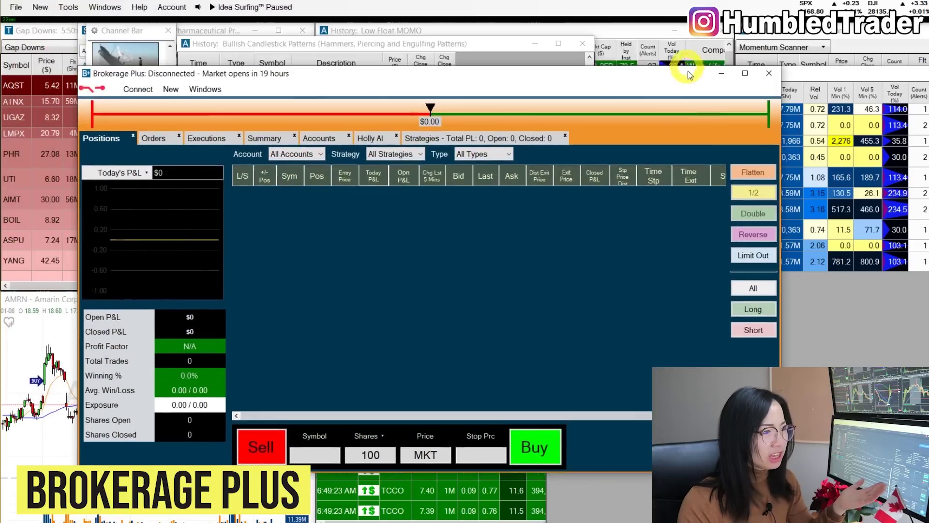
left_click_drag(684, 69, 691, 50)
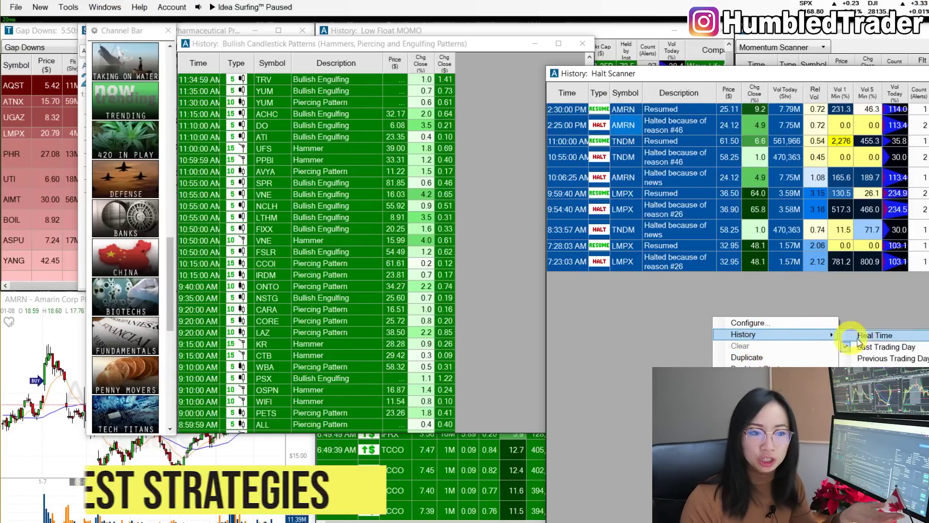
Step: Open the custom history range settings for the Halt Scanner and move the dialog to an unobstructed area
left_click(866, 369)
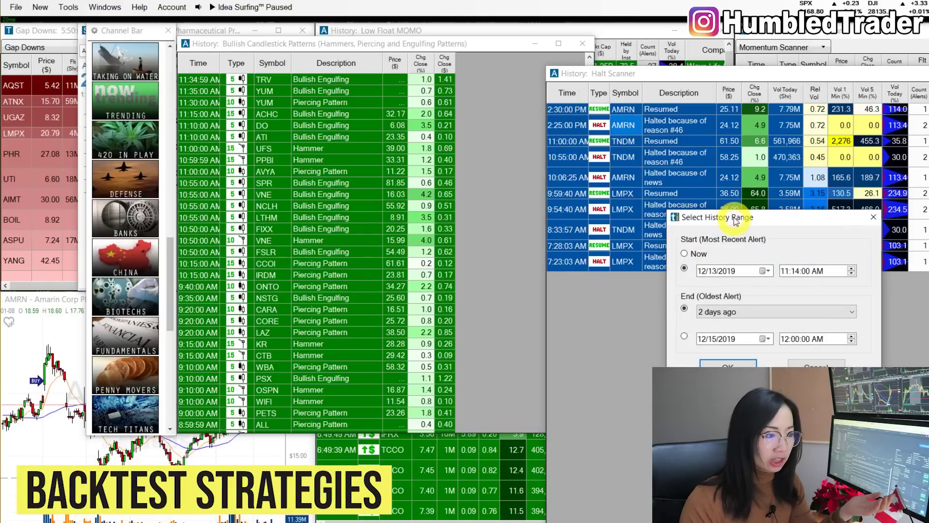
left_click_drag(685, 216, 359, 61)
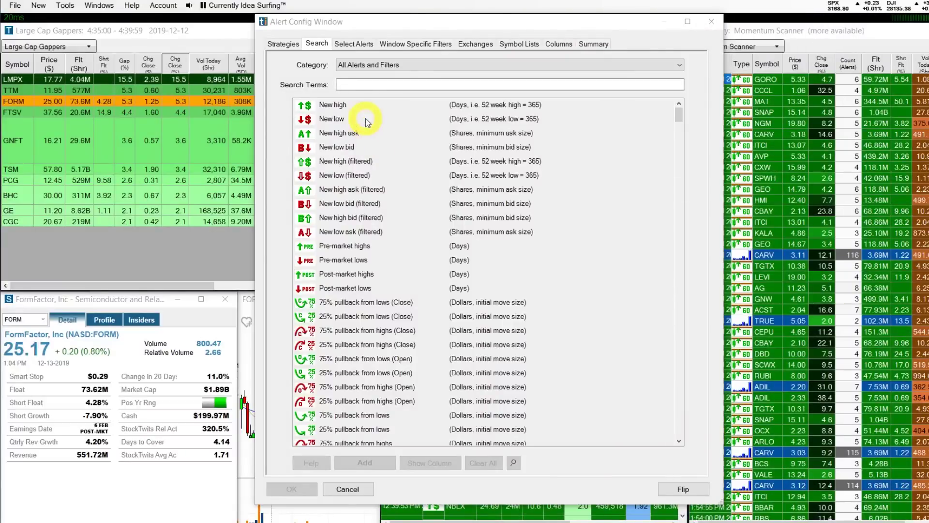
Step: Browse the full list of alerts and filters in the alert configuration, examining the pullback, breakout, crossing and imbalance alerts
scroll(430, 172, "down", 2)
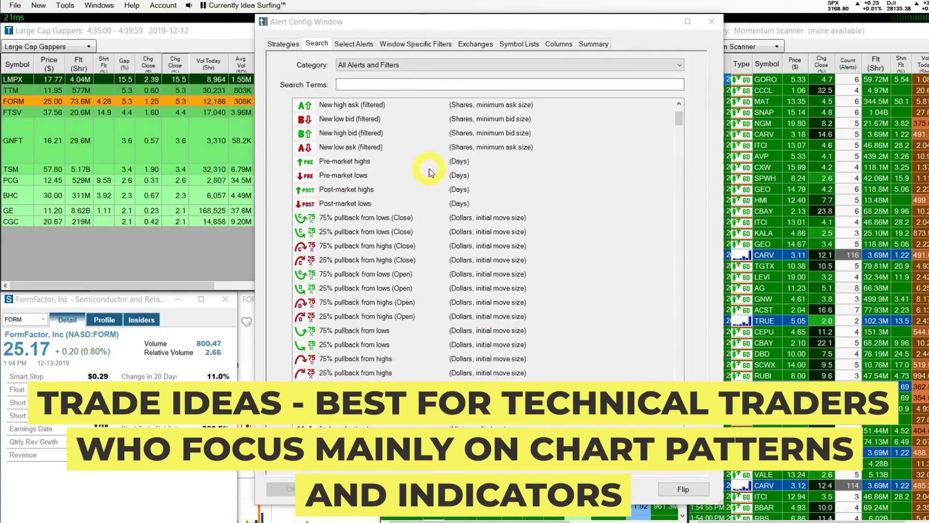
scroll(352, 194, "down", 1)
left_click(349, 189)
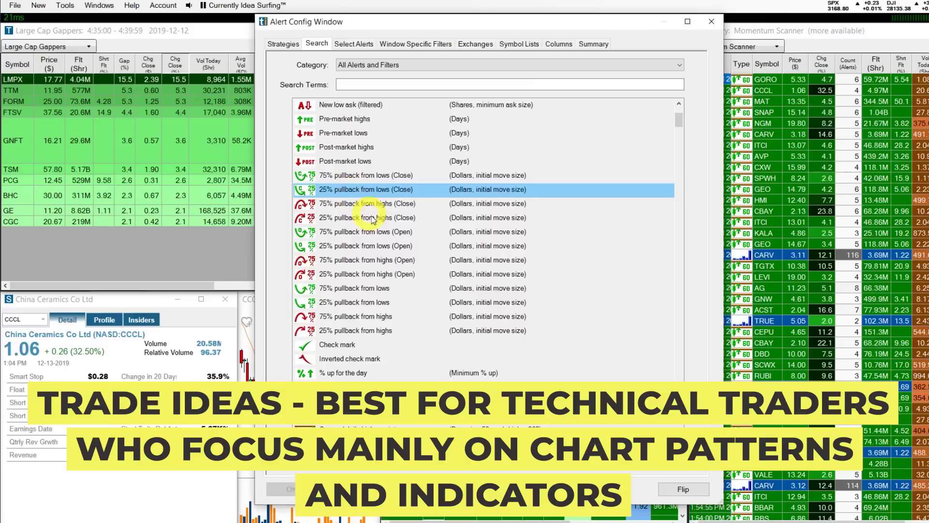
scroll(372, 220, "down", 1)
scroll(373, 219, "down", 4)
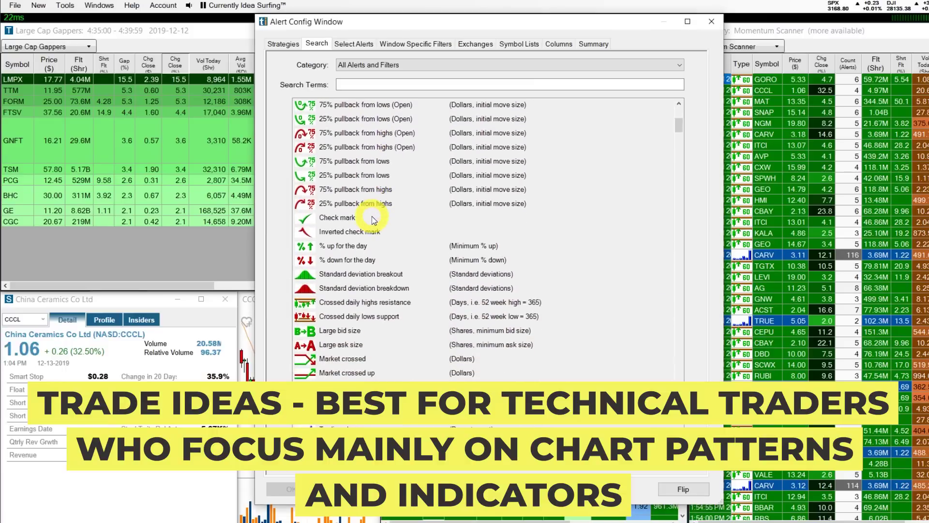
scroll(383, 282, "down", 2)
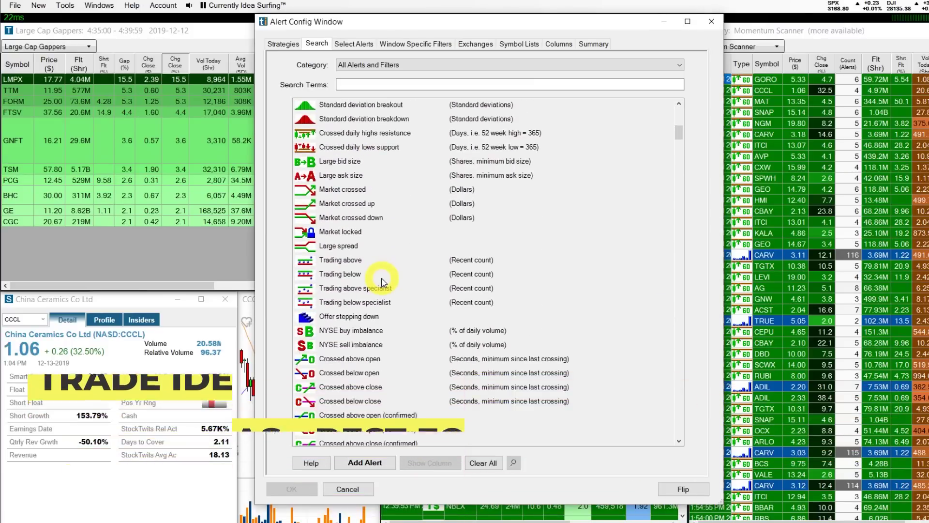
scroll(382, 227, "down", 2)
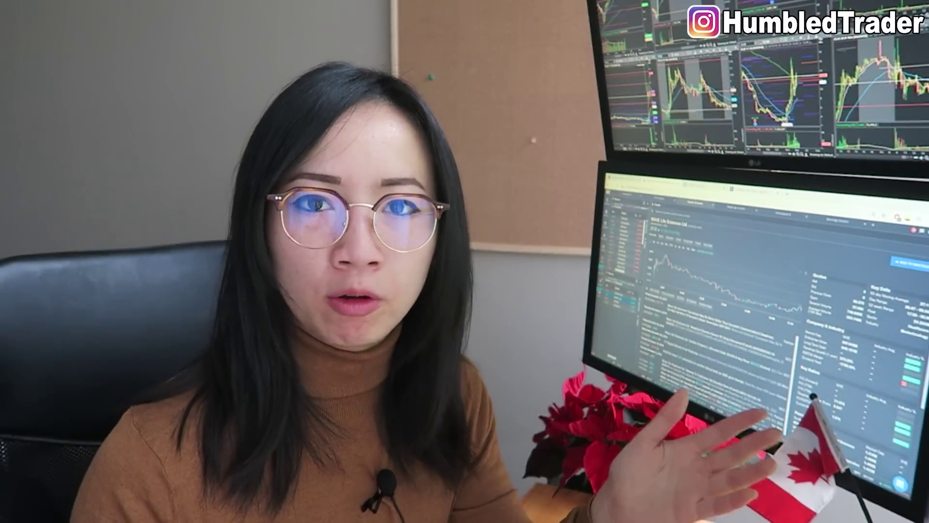